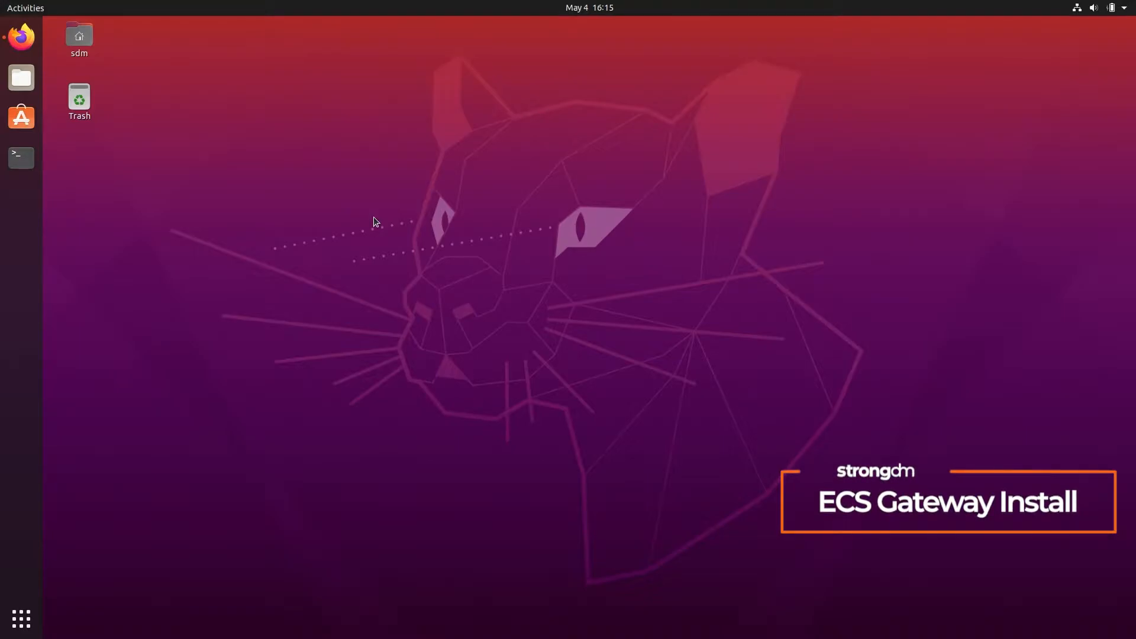
Step: Open the ECS Fargate Gateways guide in the strongDM docs and examine the load balancer configuration settings
click(27, 41)
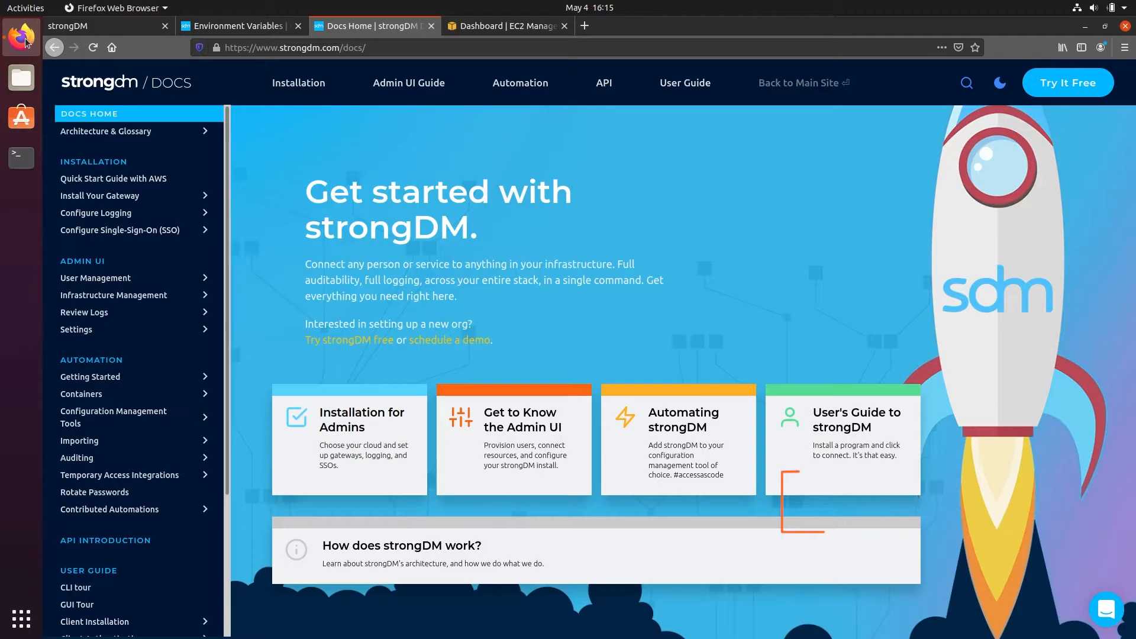
click(306, 47)
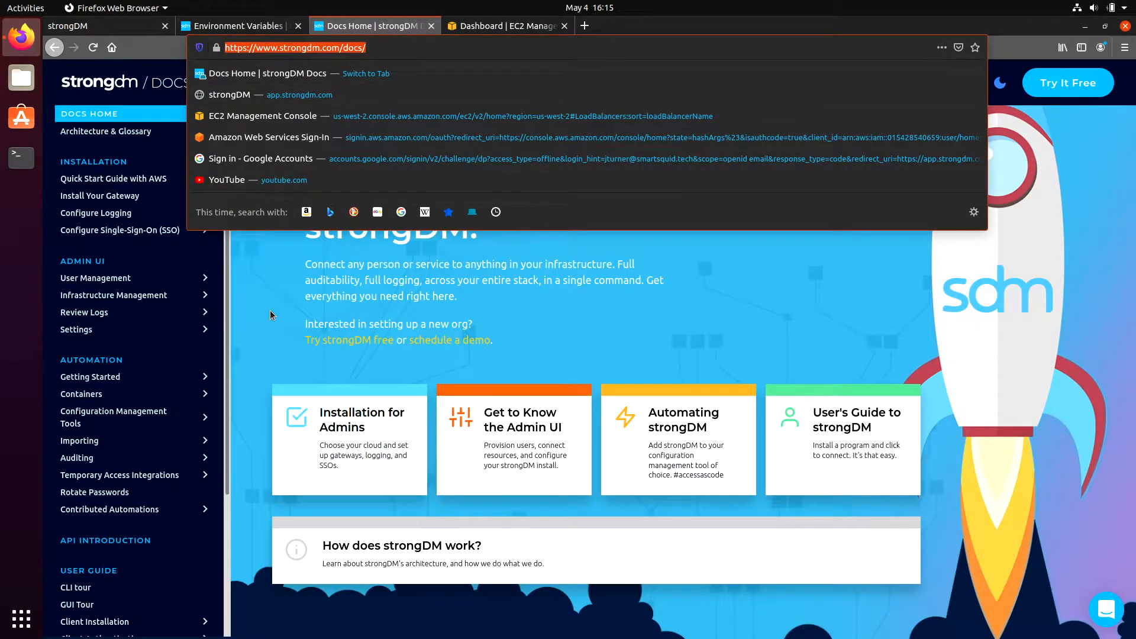
click(270, 310)
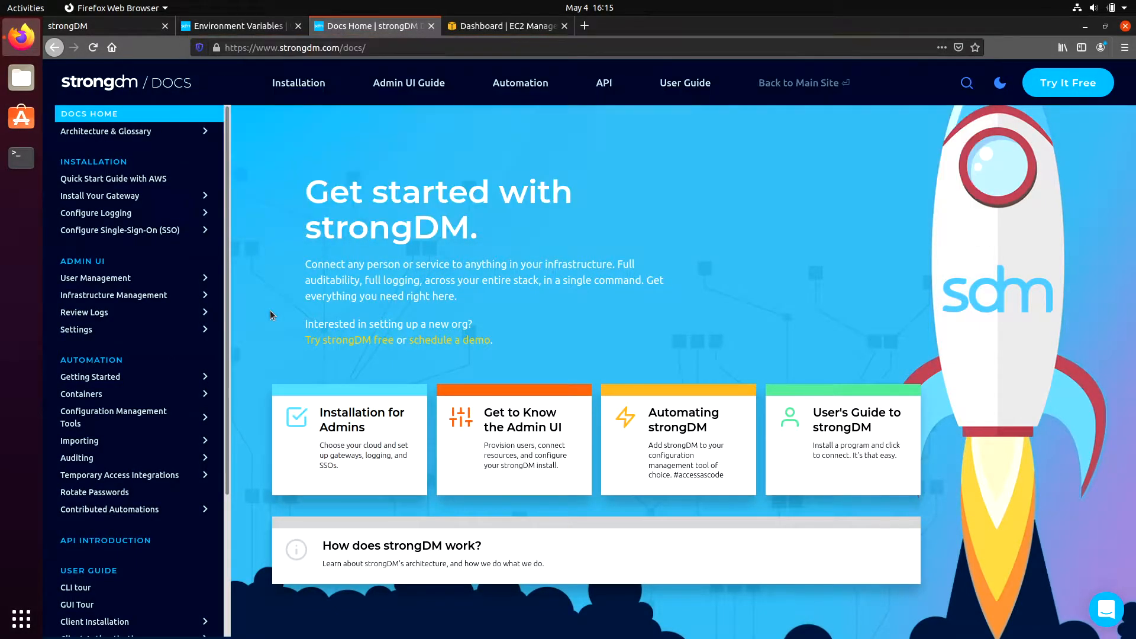
click(149, 199)
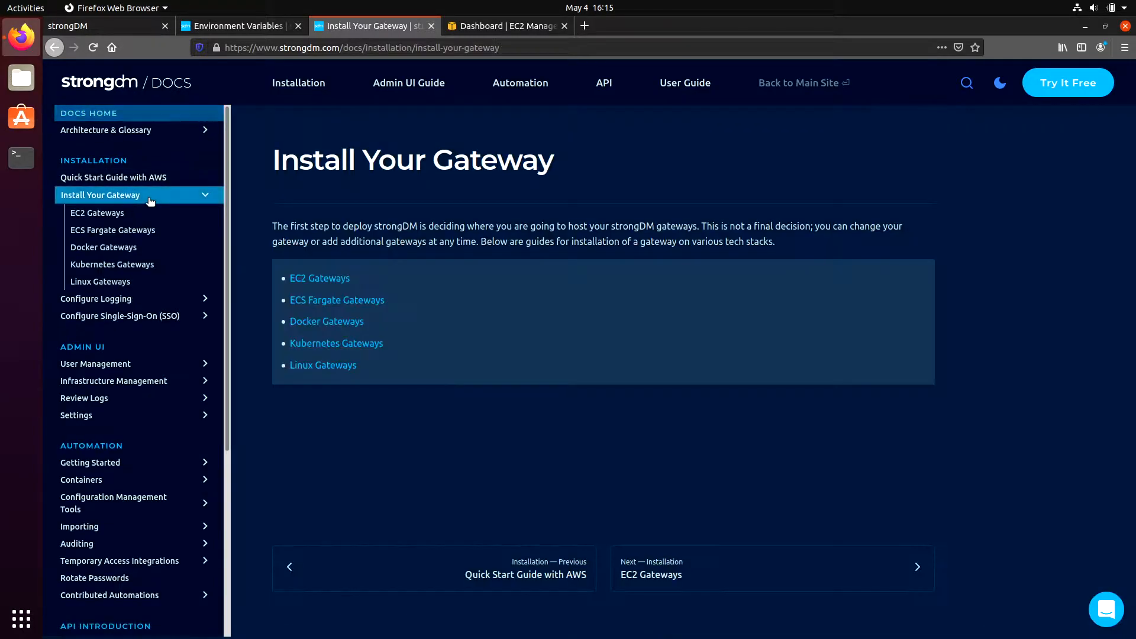
click(127, 231)
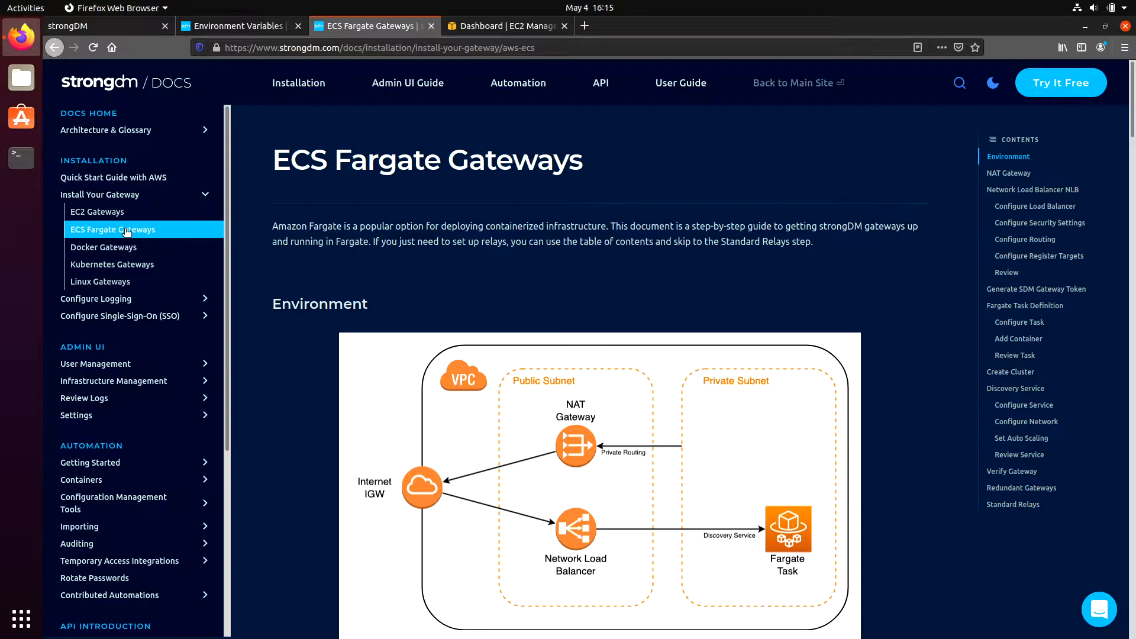
scroll(422, 247, down, 12)
scroll(413, 245, down, 8)
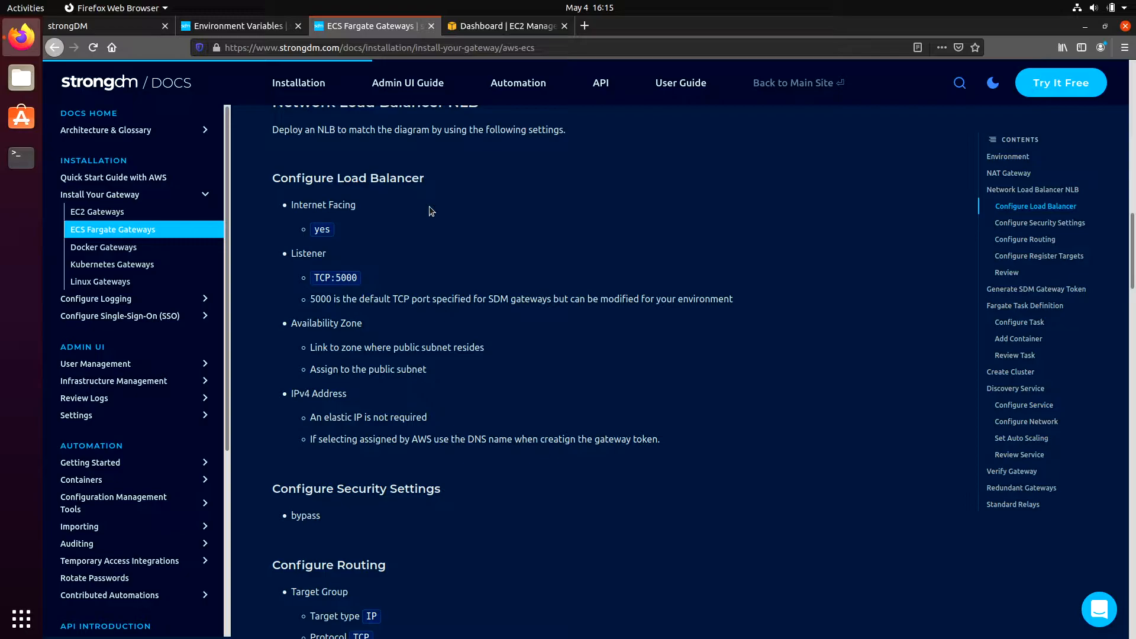
Step: Switch to the EC2 console and start creating a Network Load Balancer
click(520, 27)
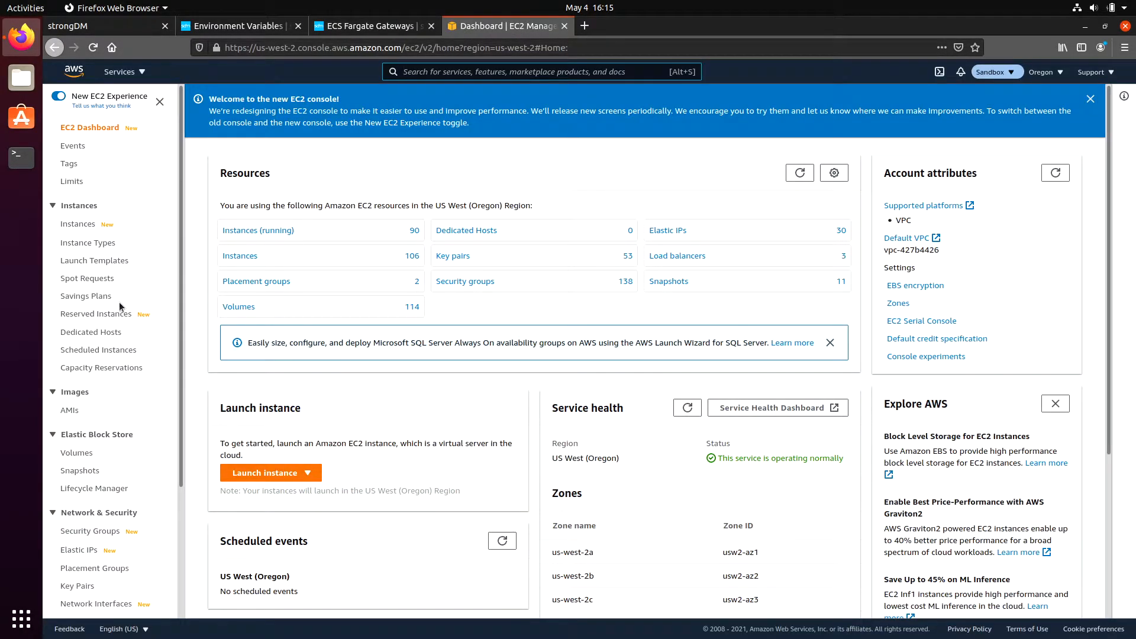
scroll(121, 303, down, 3)
click(93, 488)
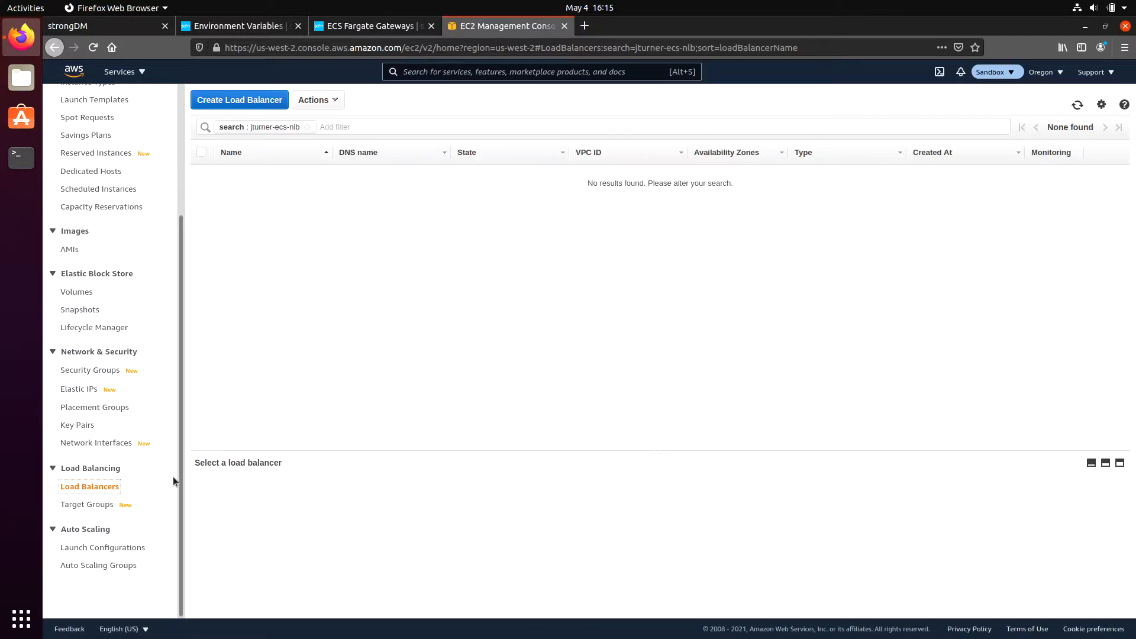
click(306, 127)
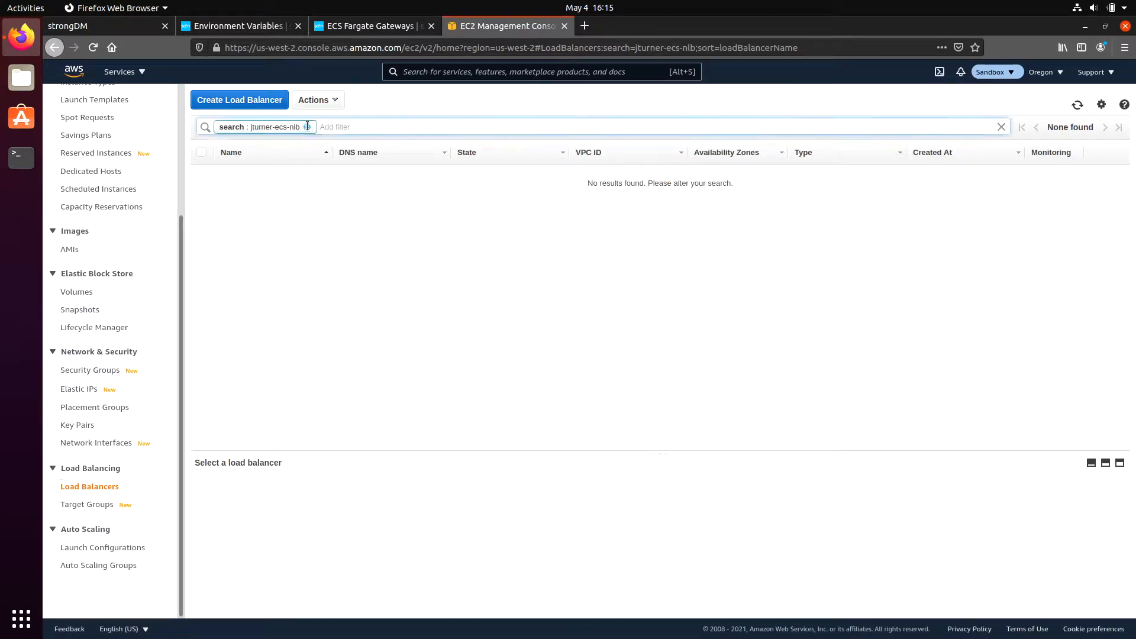
click(248, 105)
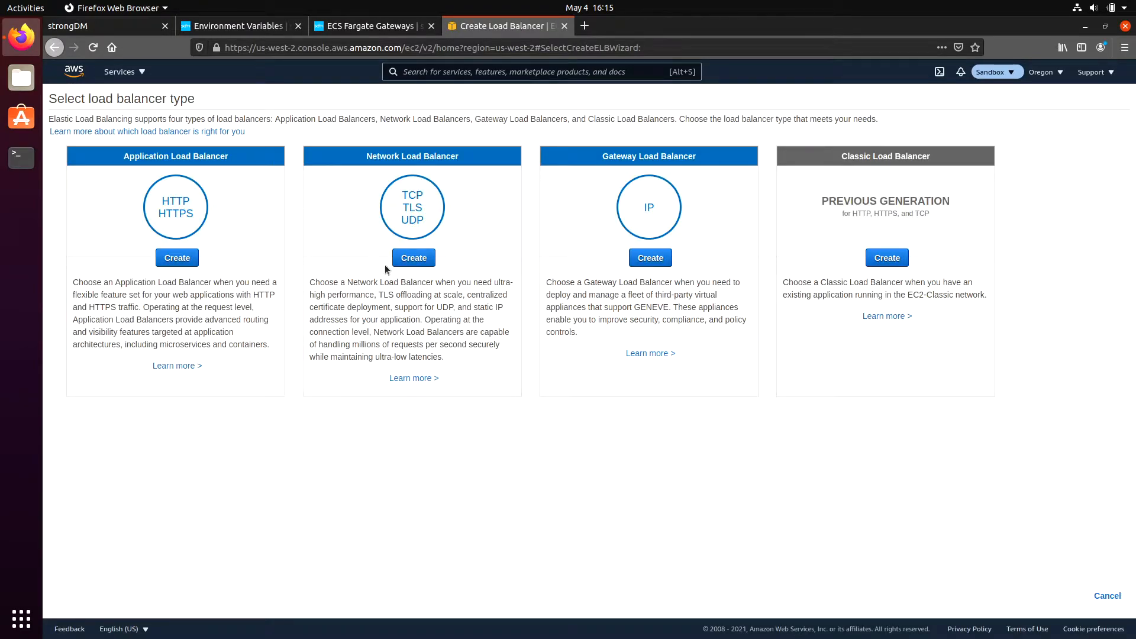
click(413, 257)
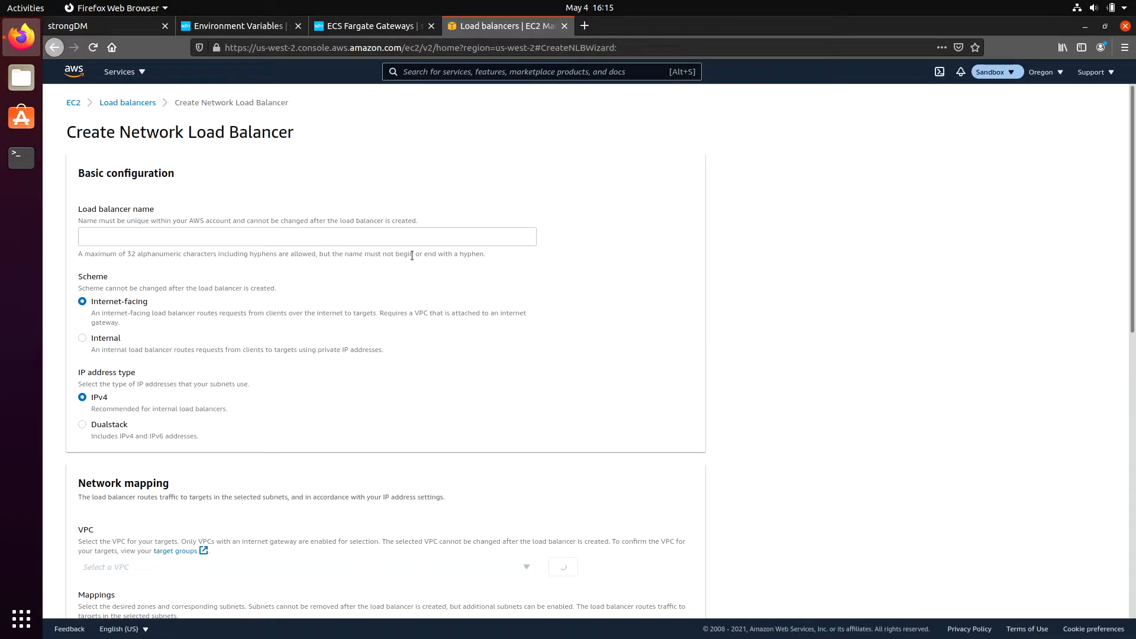
Step: Name the load balancer with the username prefix followed by "-ecs-nlb" and select support-vpc as its VPC
click(327, 235)
text(jturner)
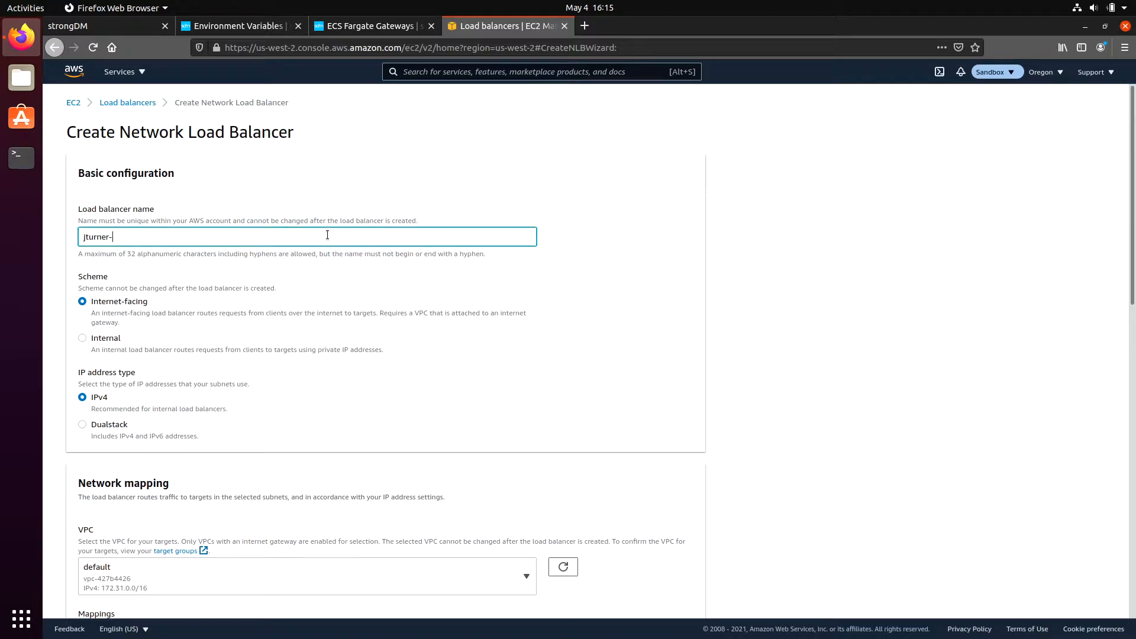
text(-ecs-nlb)
scroll(170, 304, down, 4)
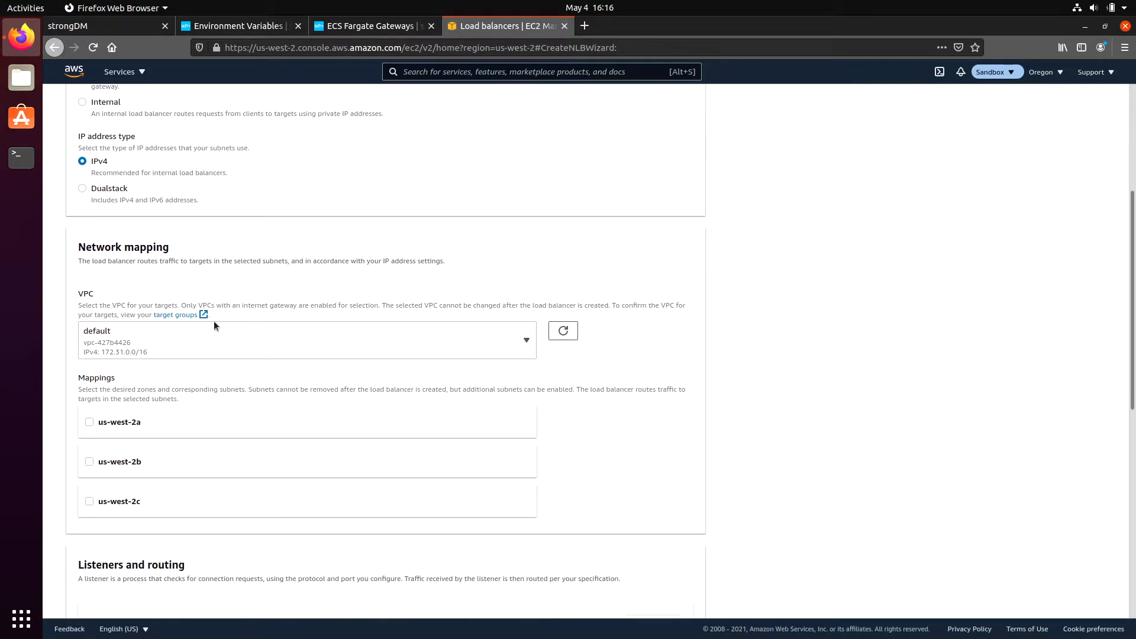
click(383, 338)
scroll(335, 476, down, 1)
scroll(335, 476, down, 6)
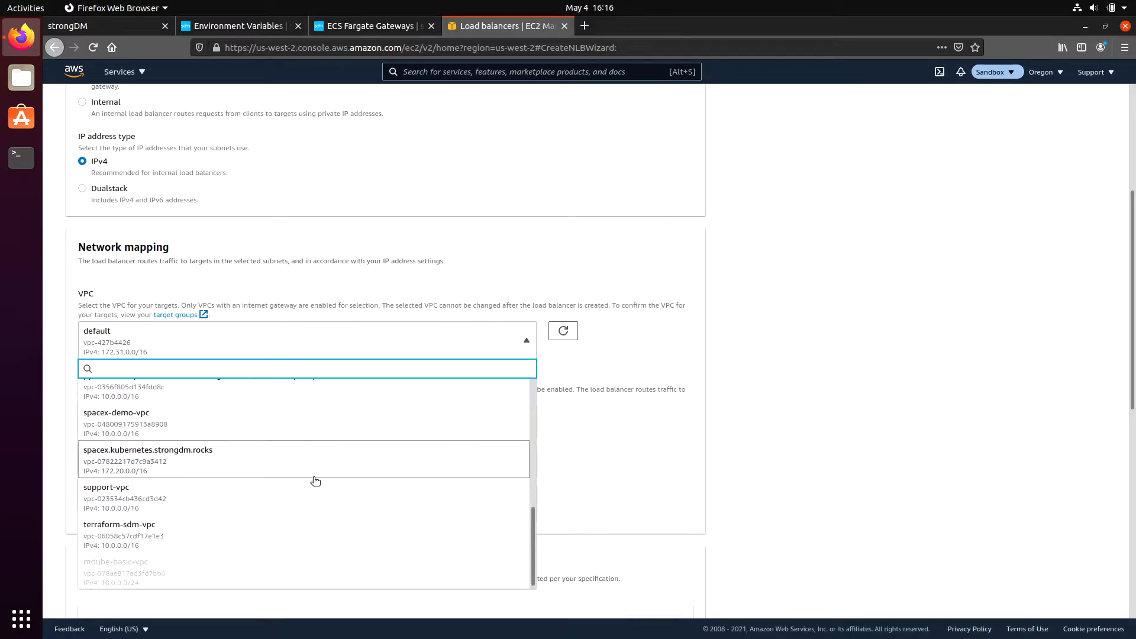
click(275, 489)
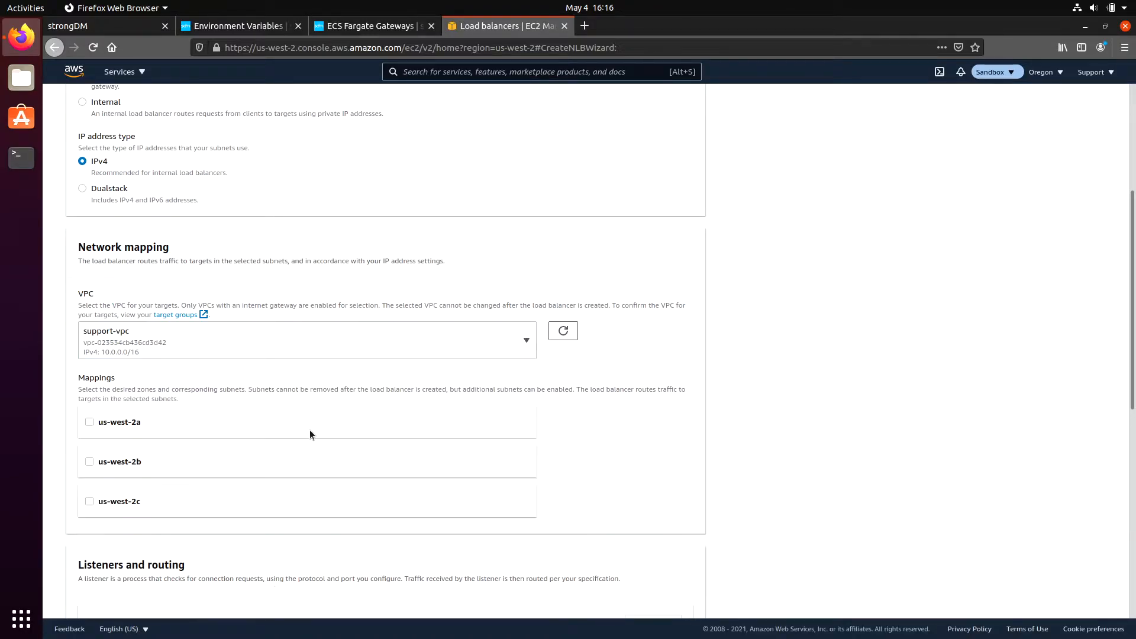
Step: Enable the us-west-2b mapping and assign it the public subnet support-vpc-public-us-west-2b
click(91, 461)
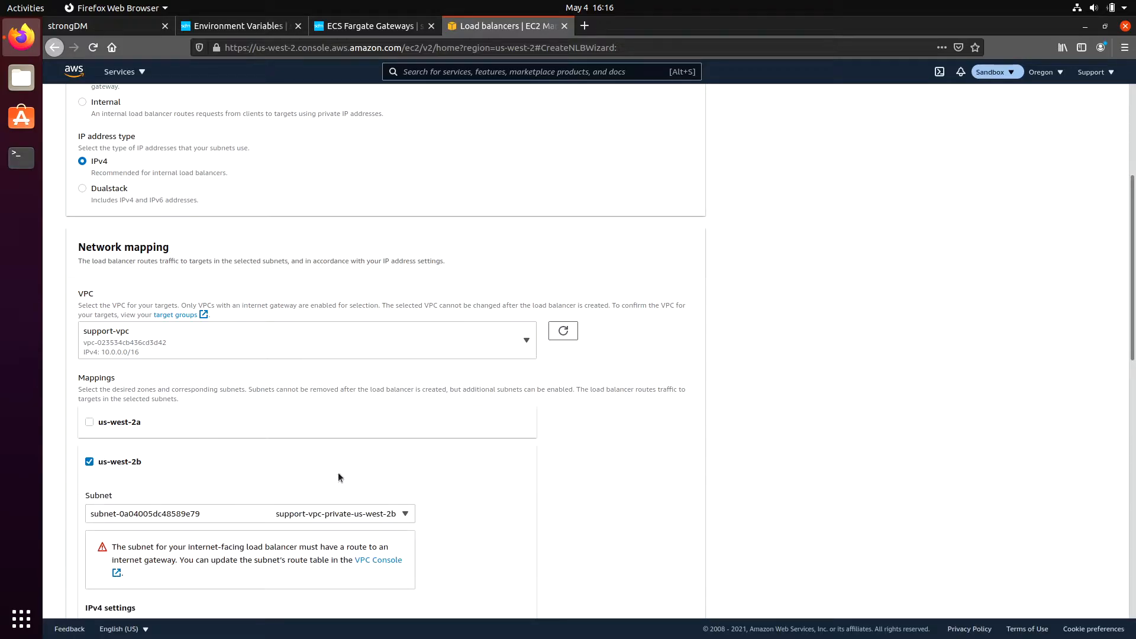
scroll(332, 474, down, 2)
click(329, 448)
click(312, 485)
Step: Set the TCP listener's port to 5000
scroll(296, 414, down, 8)
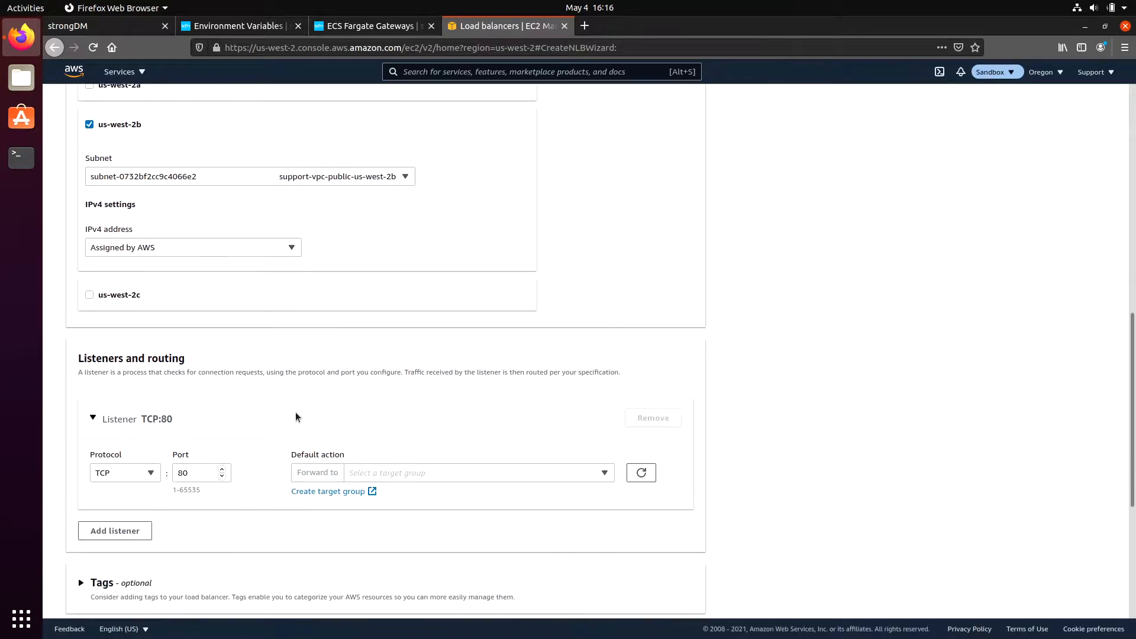
scroll(280, 418, down, 1)
drag(190, 441, 169, 439)
text(5000)
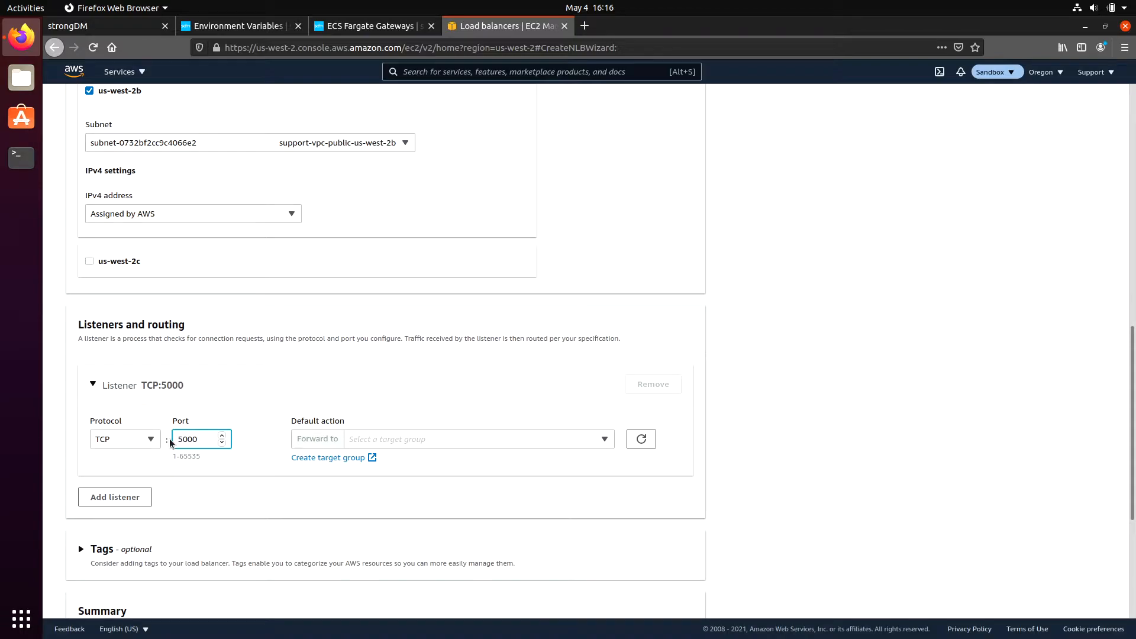
click(264, 478)
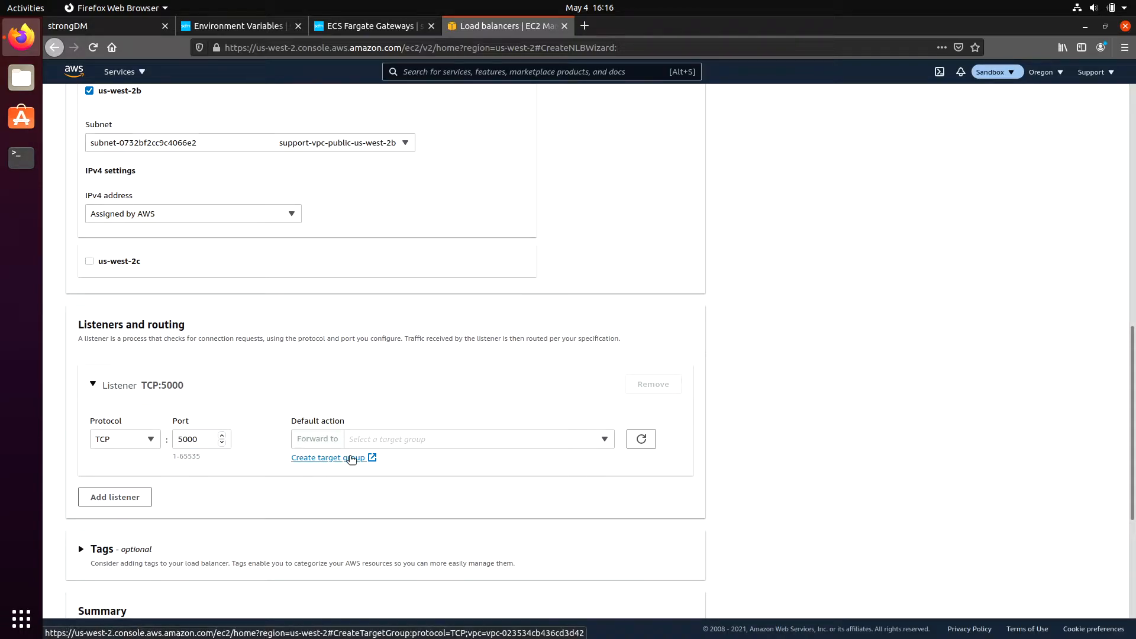
Step: Start a new target group with the IP addresses target type, named with the username prefix followed by "-ecs-gateway"
click(350, 458)
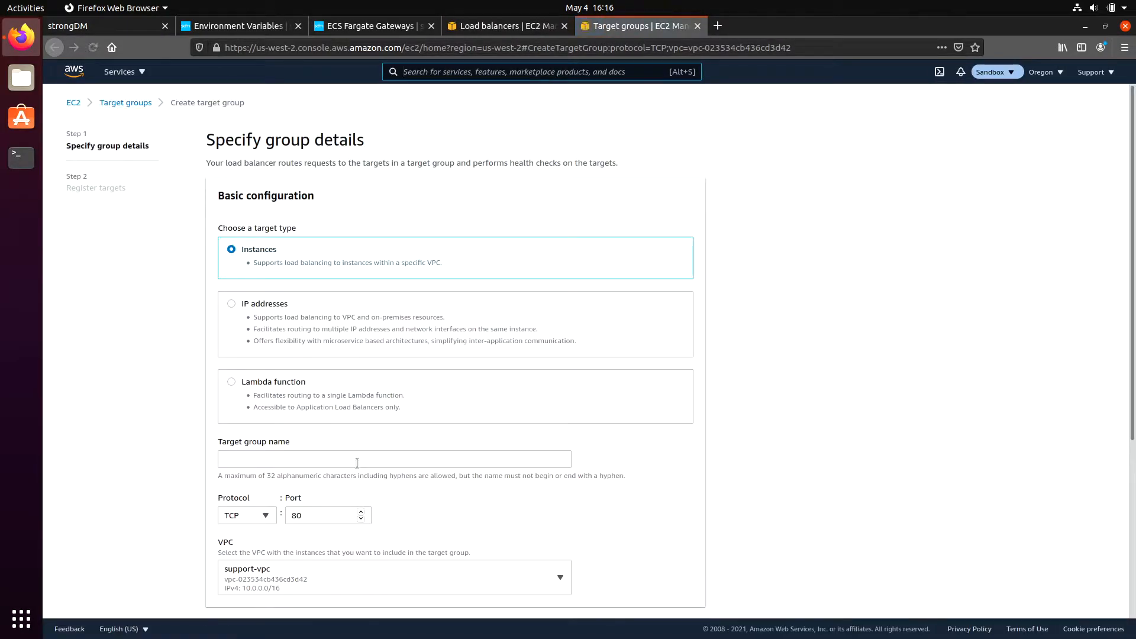
click(320, 329)
scroll(249, 335, down, 2)
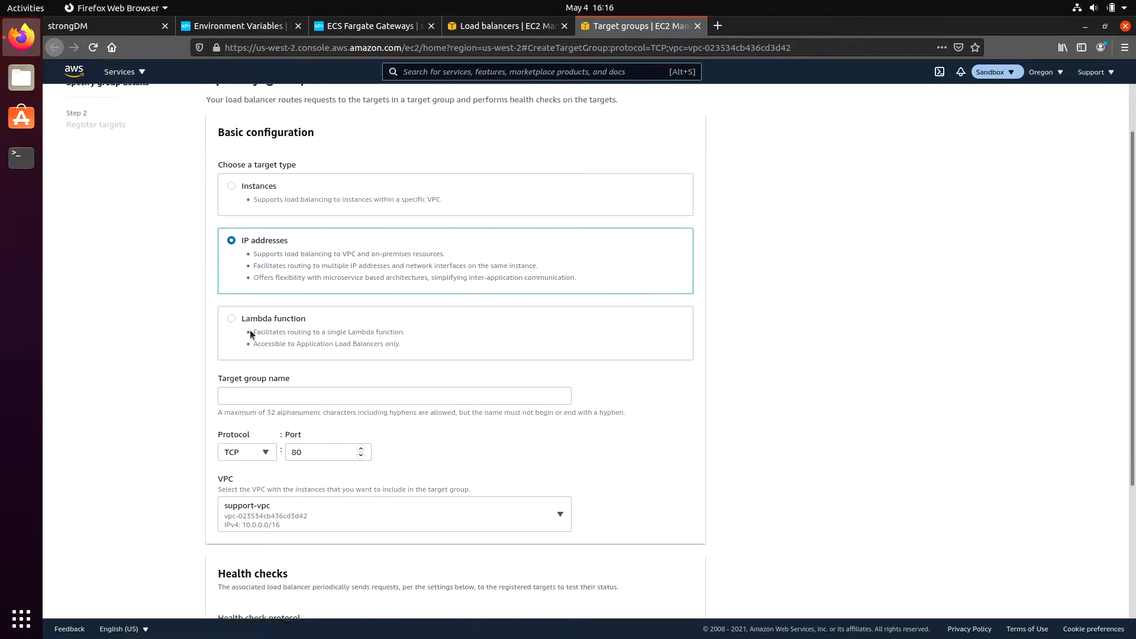
click(300, 388)
text(jturner-ec)
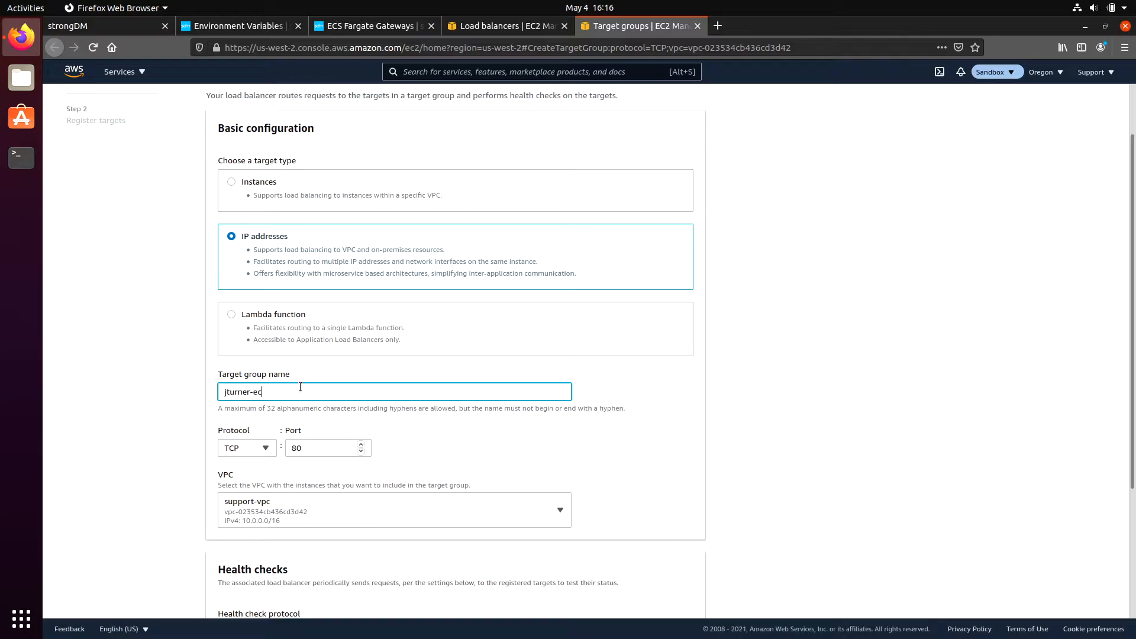
text(s-gateway)
double_click(307, 447)
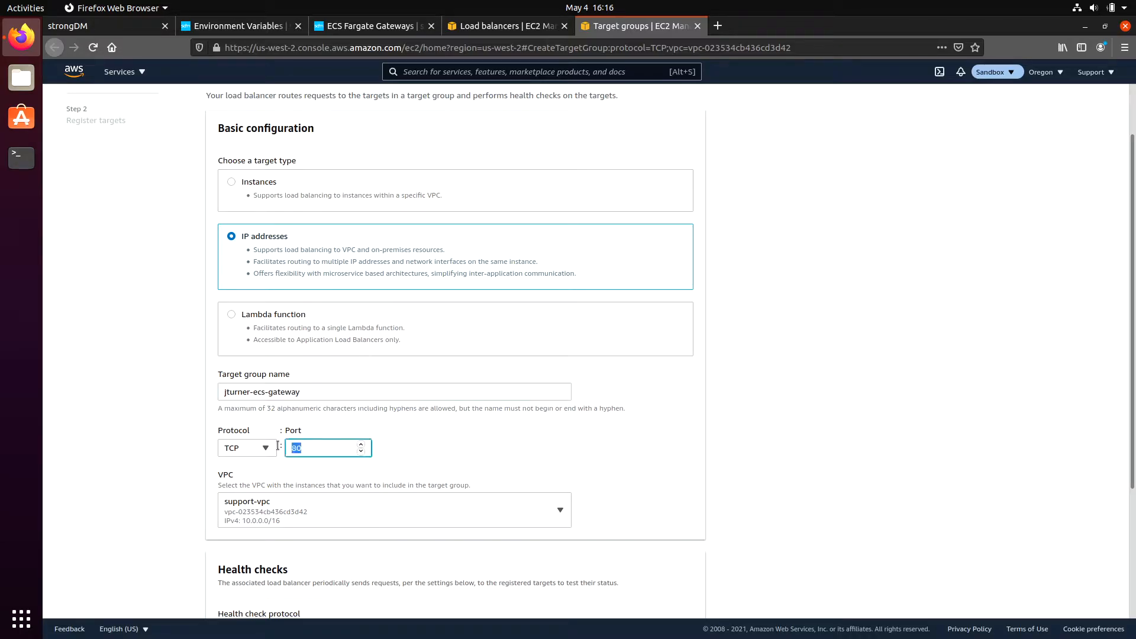
text(5000)
scroll(325, 447, down, 1)
scroll(381, 450, down, 1)
scroll(381, 450, down, 3)
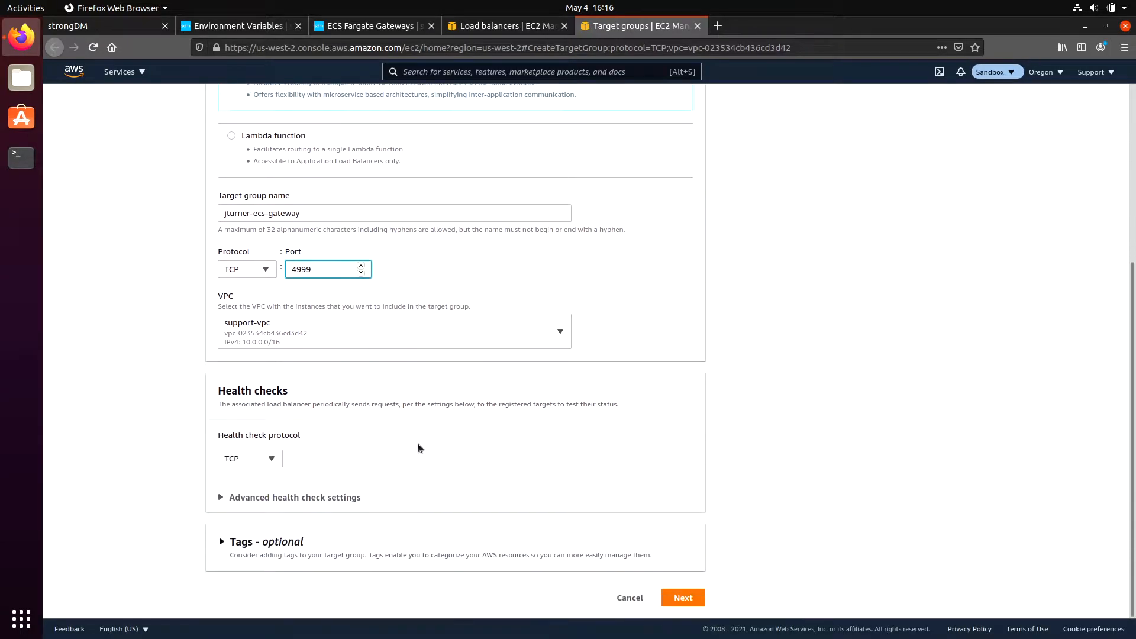
click(680, 598)
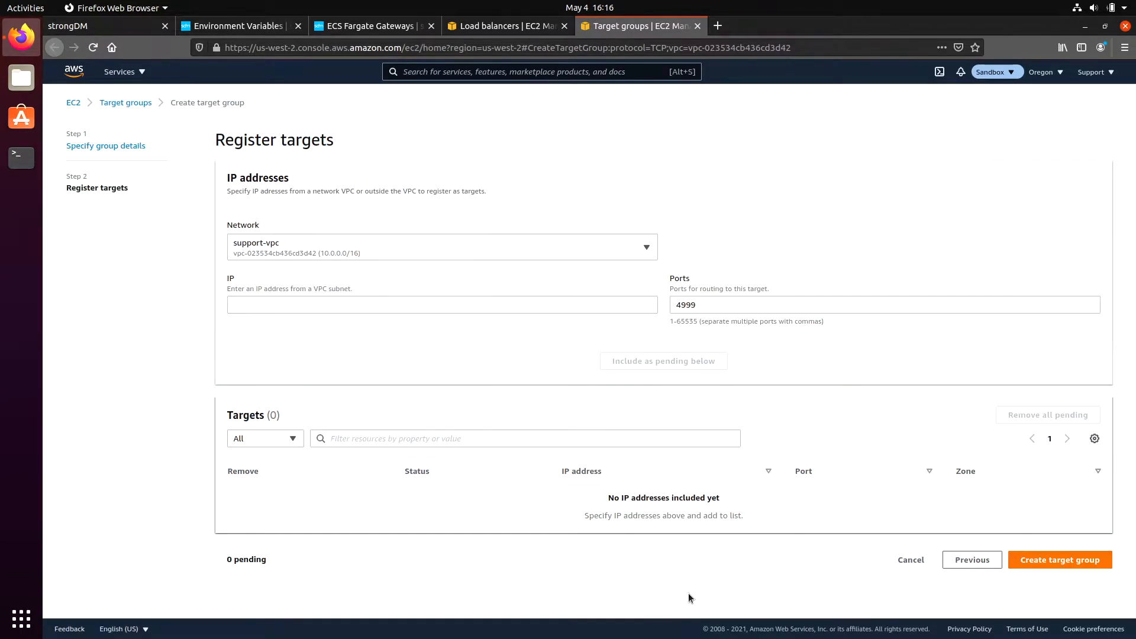
click(947, 561)
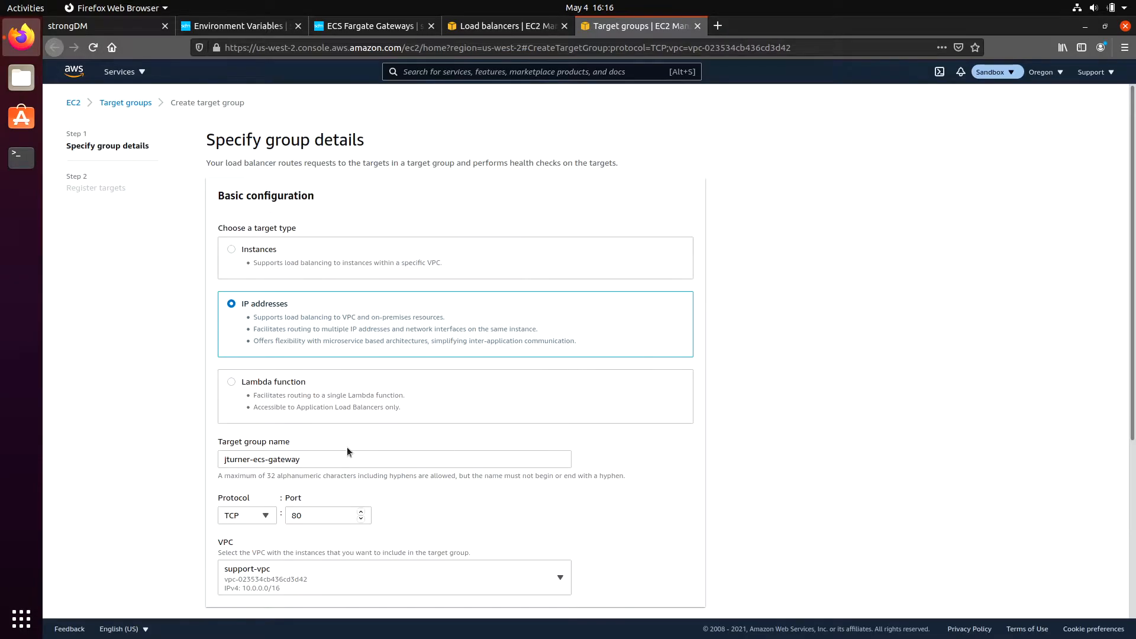
Step: Set the target group's port to 5000 and create the group without registering any targets
scroll(347, 451, down, 5)
double_click(296, 313)
text(5000)
click(779, 441)
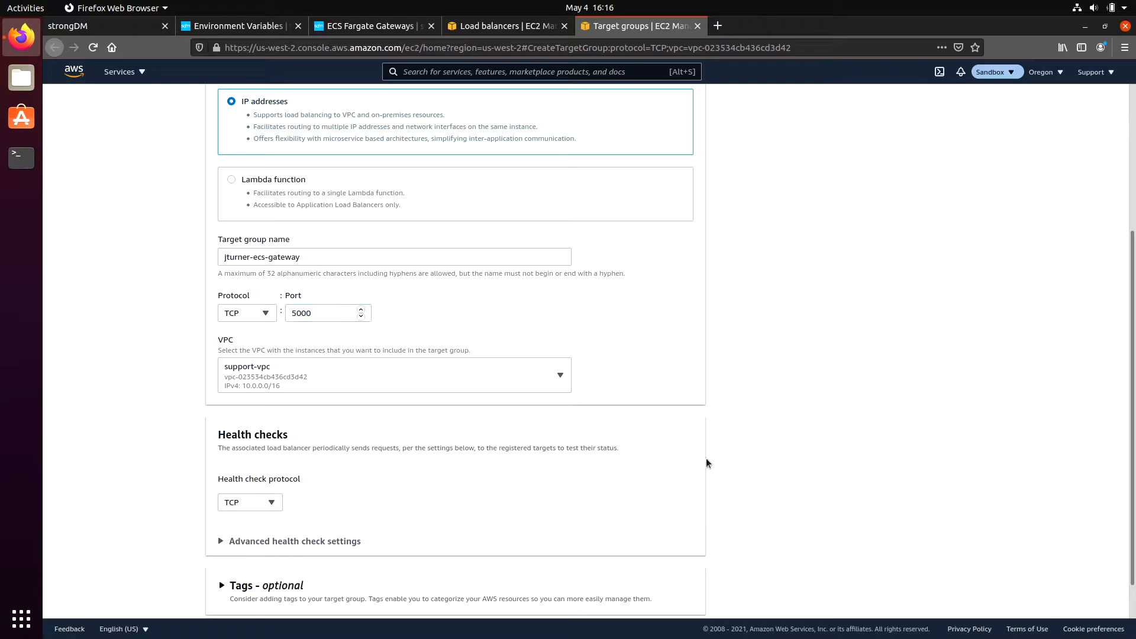
scroll(711, 461, down, 1)
click(686, 598)
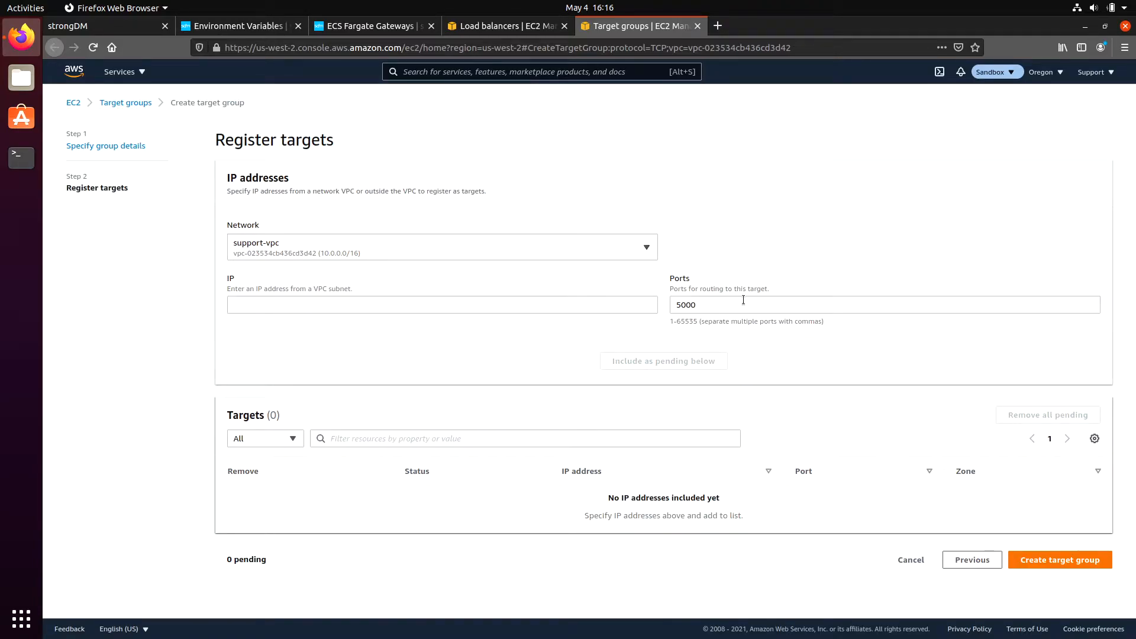
click(1055, 560)
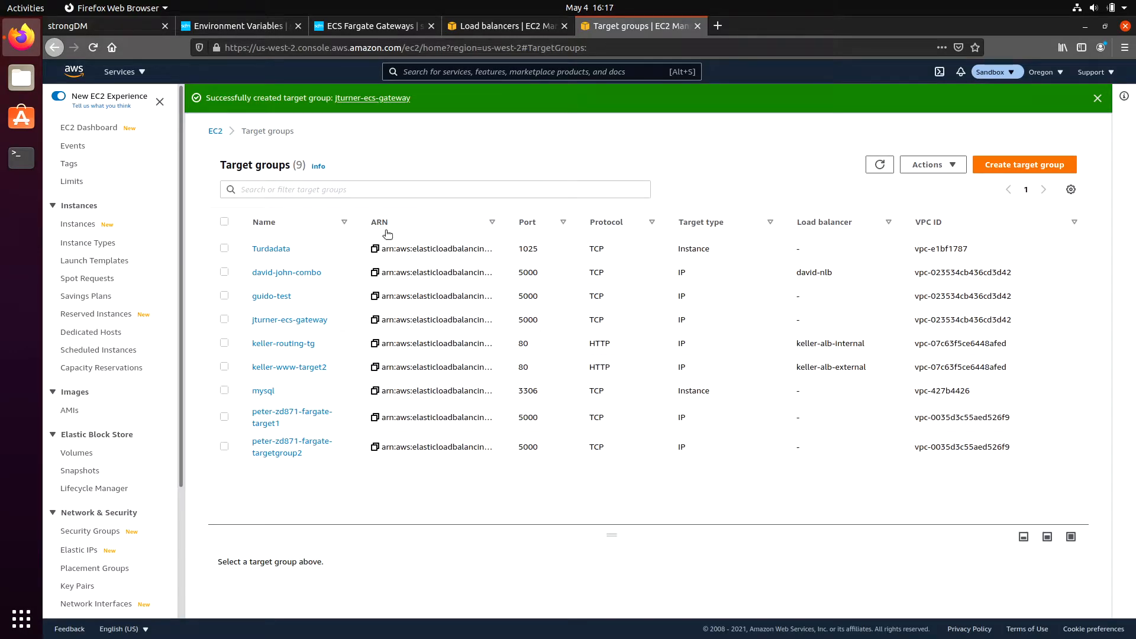
Step: Forward the load balancer's TCP:5000 listener to the new ecs-gateway target group and create the load balancer
click(489, 26)
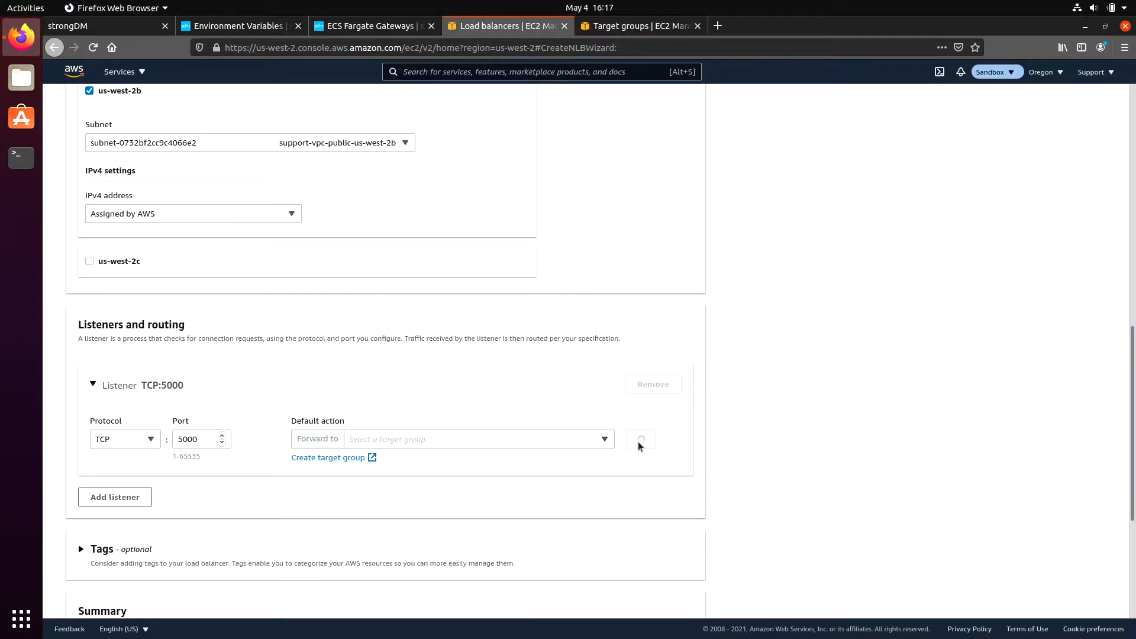
click(604, 441)
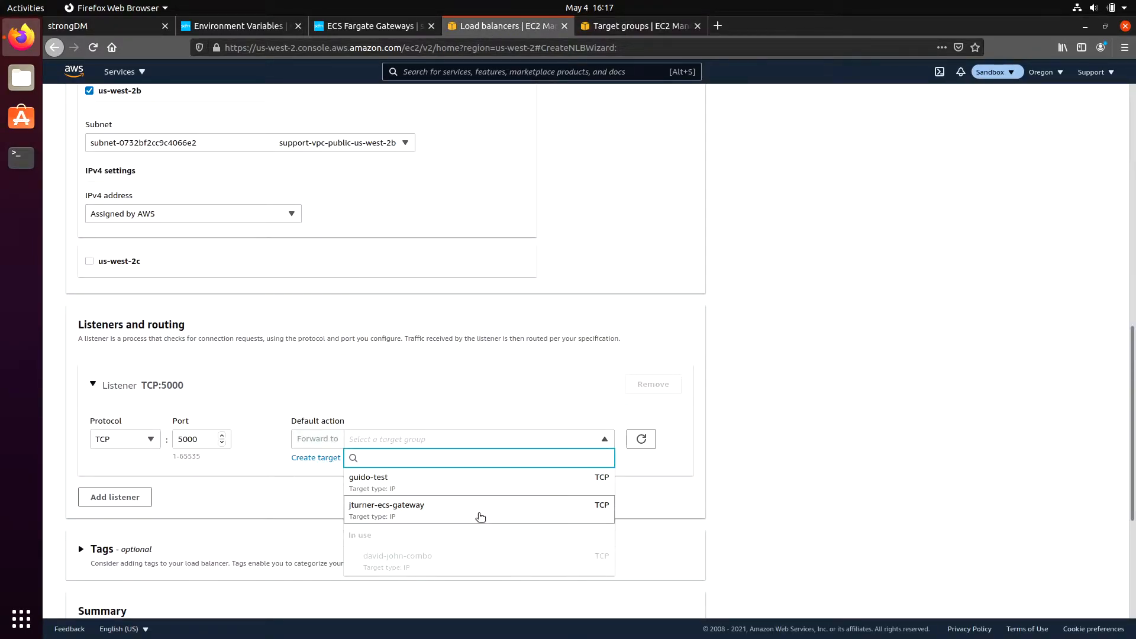
click(477, 513)
scroll(395, 410, down, 4)
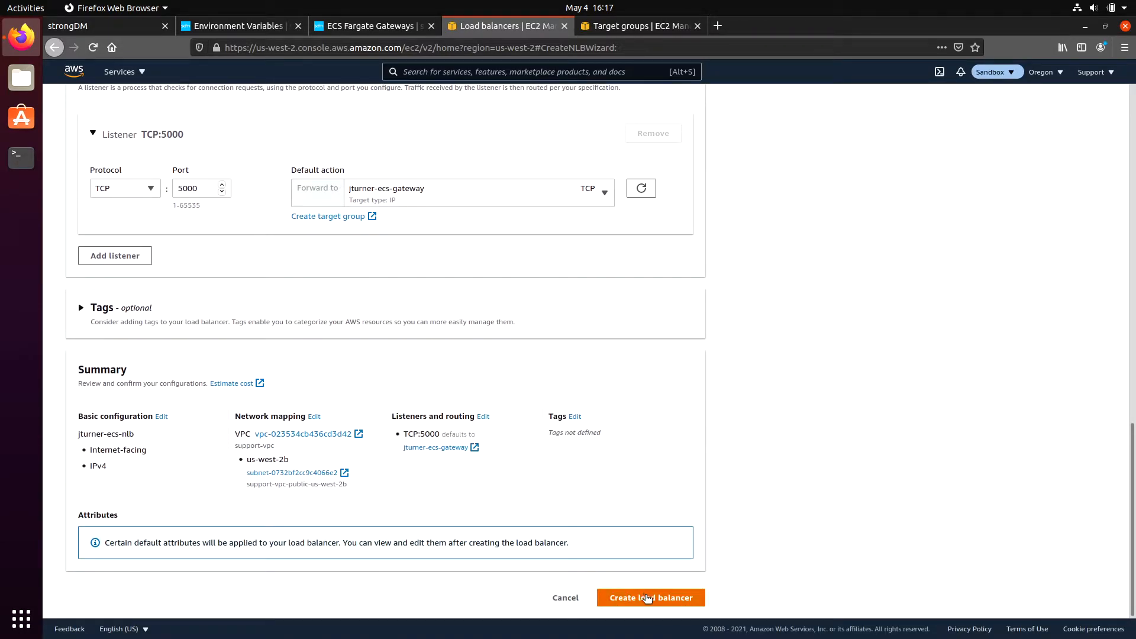
click(648, 598)
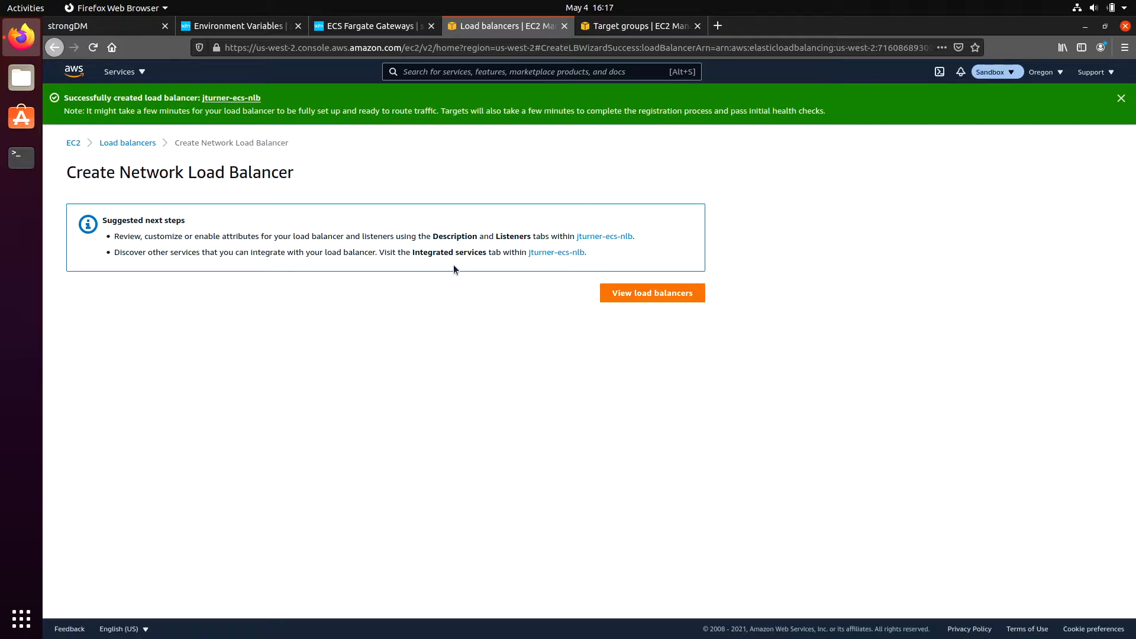
Step: View the new load balancer's details and copy its DNS name
click(642, 293)
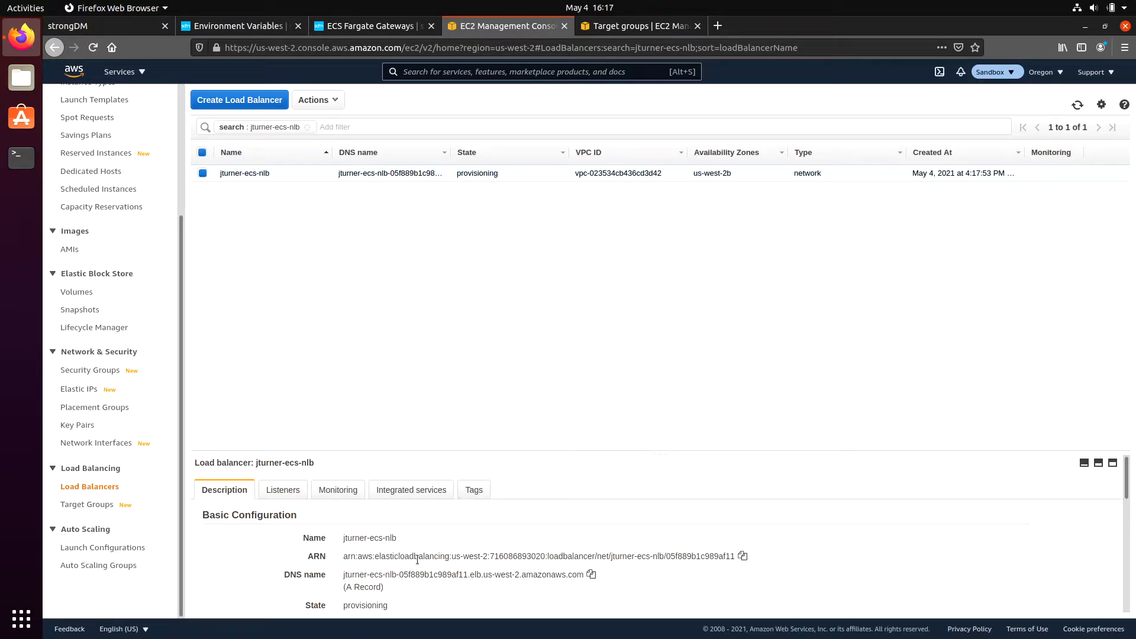
click(590, 574)
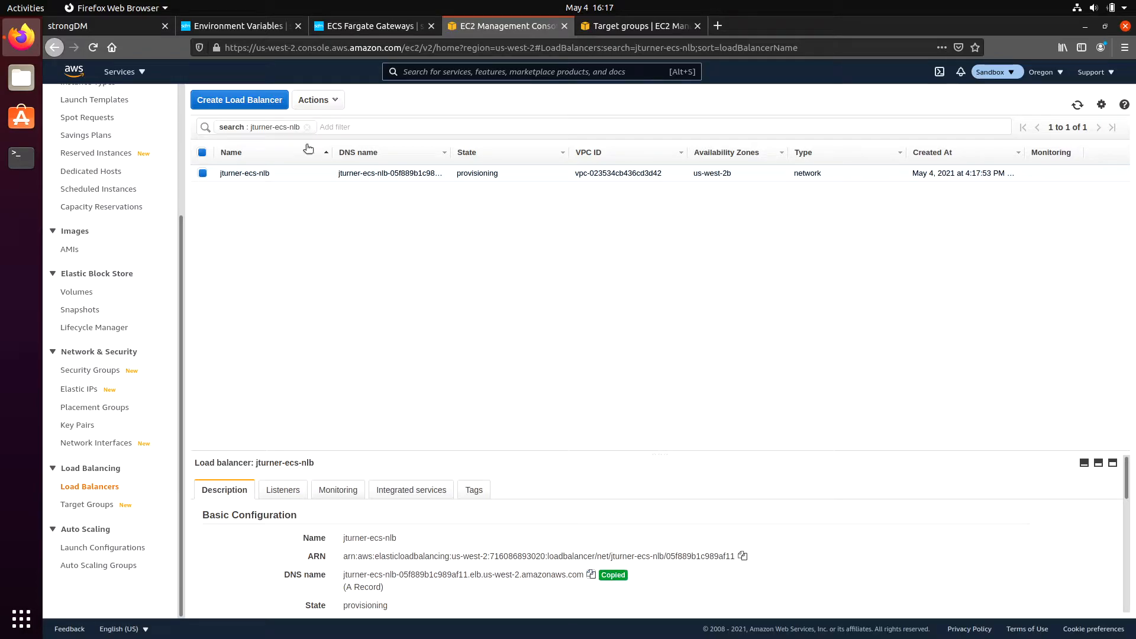
Step: Switch to the strongDM admin site and start a new gateway named with the username prefix followed by "-ecs-gateway"
click(123, 25)
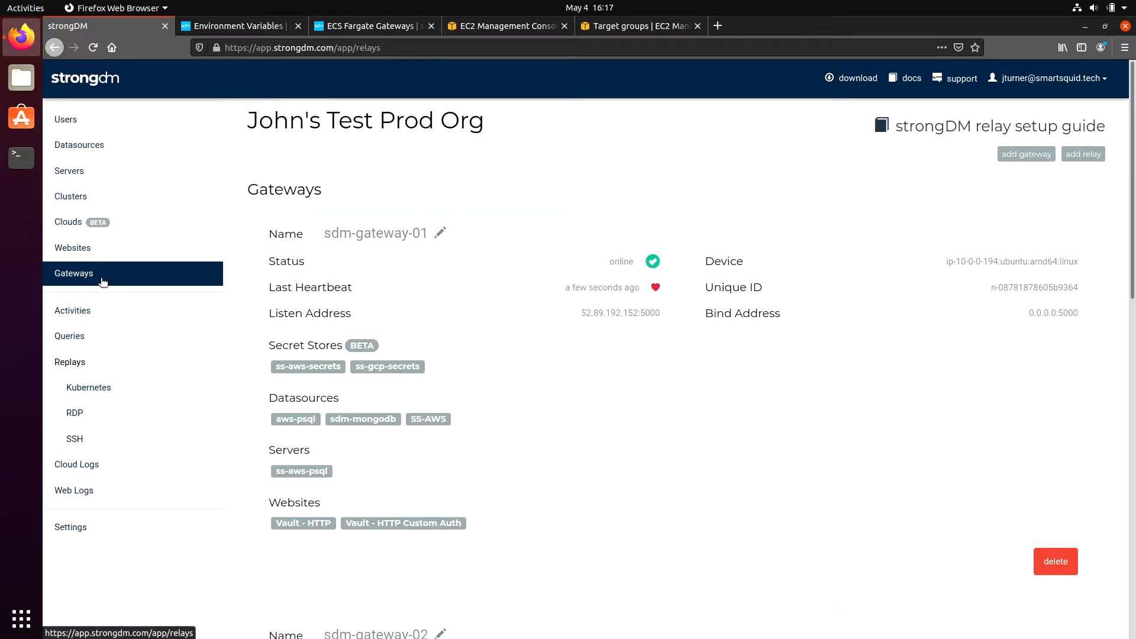
click(1025, 155)
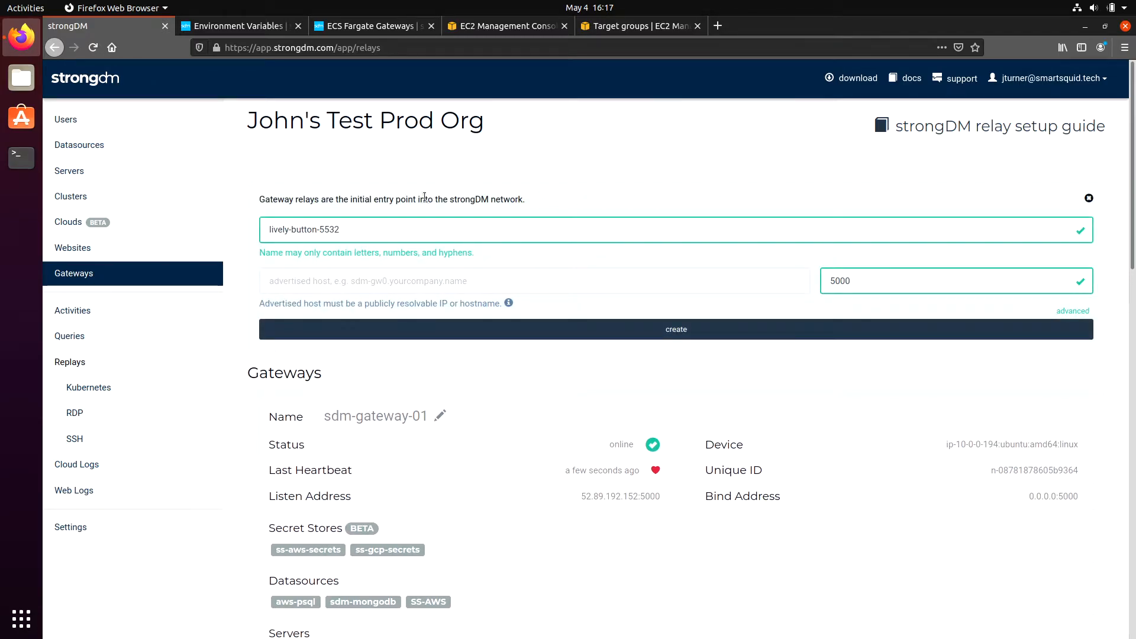
drag(268, 229, 343, 231)
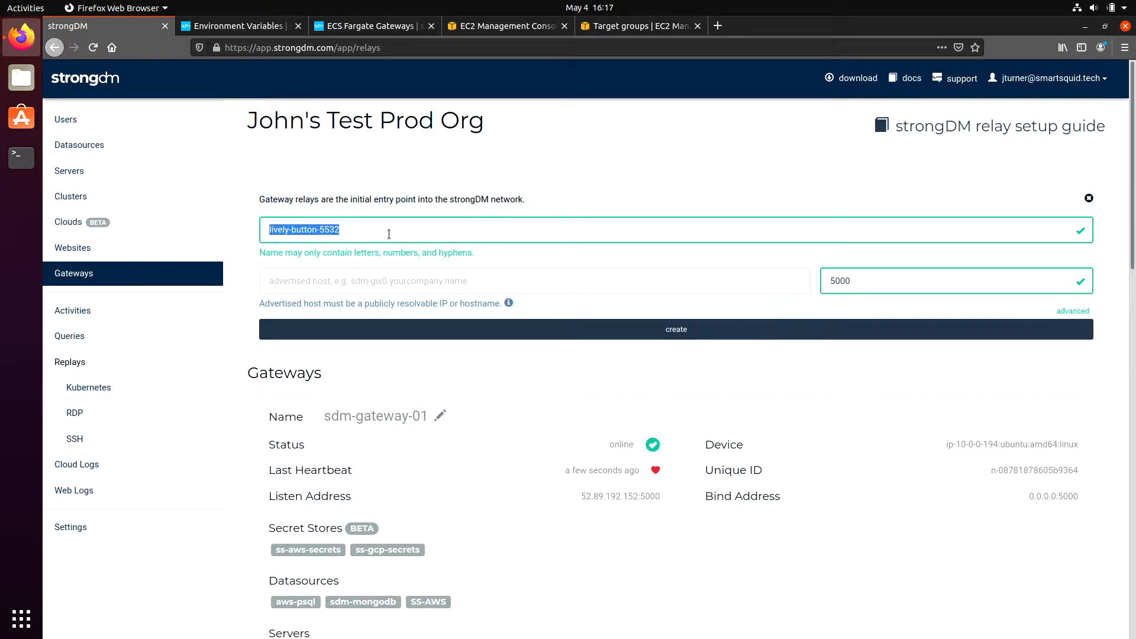
text(jturner=e)
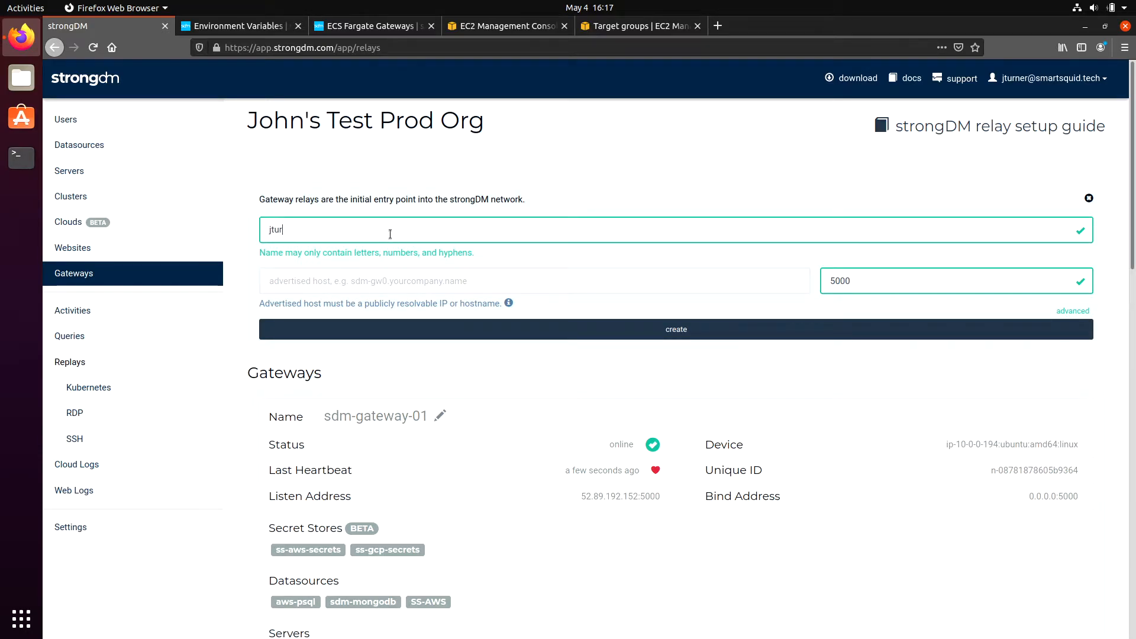
key(BackSpace)
key(BackSpace)
text(-ecs-gateway)
Step: Set the gateway's advertised host to the copied load balancer DNS name and create the gateway
click(370, 279)
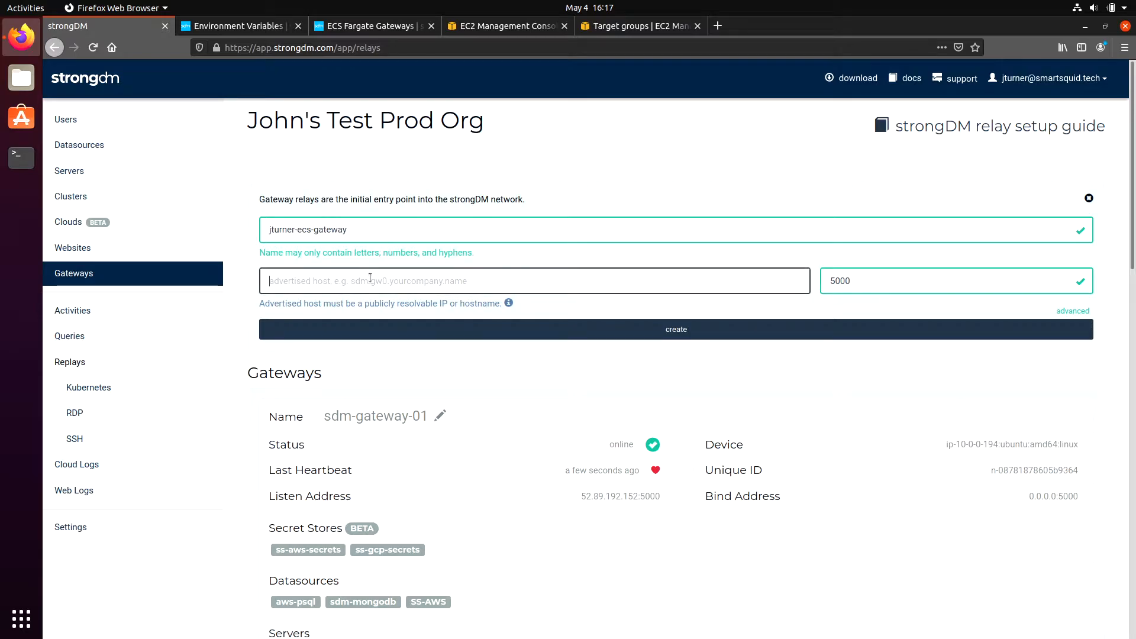
key(ctrl+v)
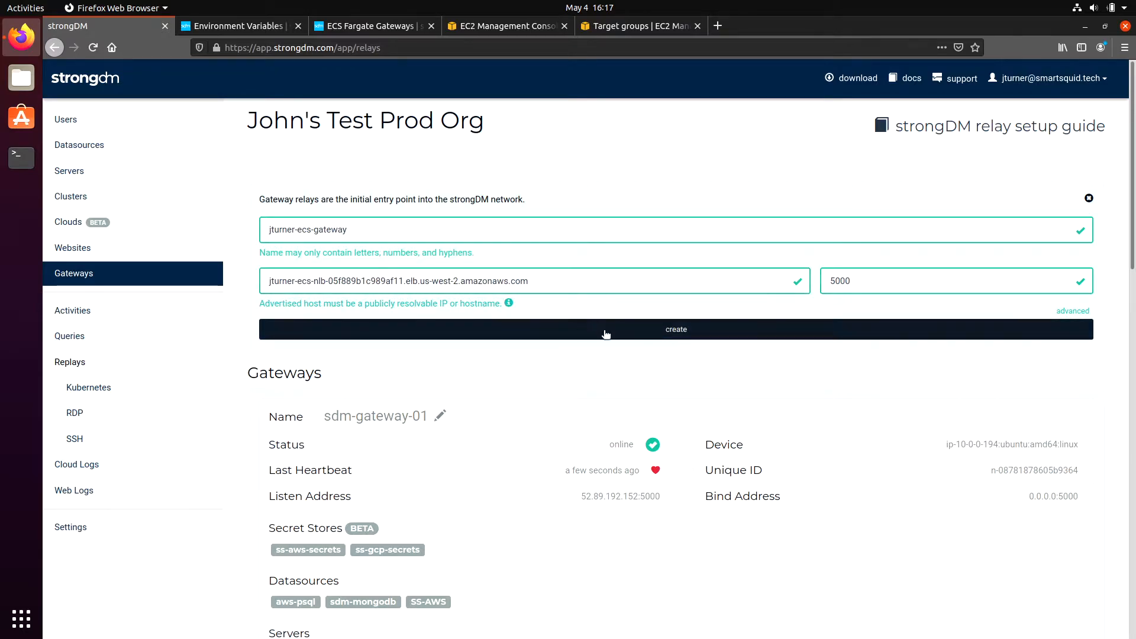
click(605, 332)
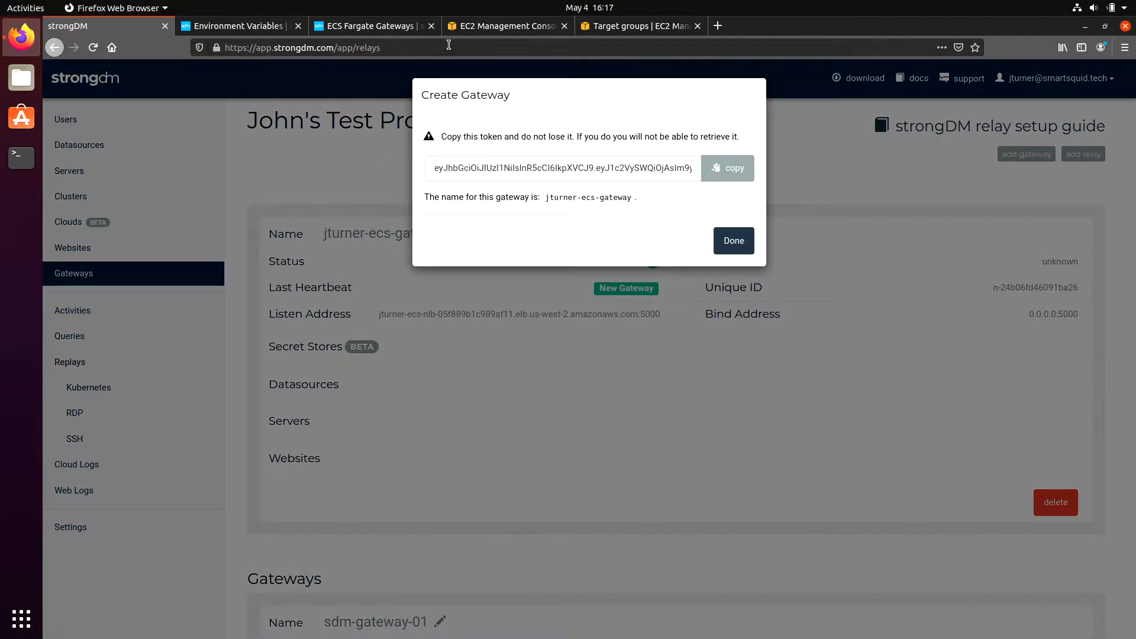
Step: In the AWS console, open Elastic Container Service and start a new Fargate task definition named "sdm-ecs-gateway"
click(519, 28)
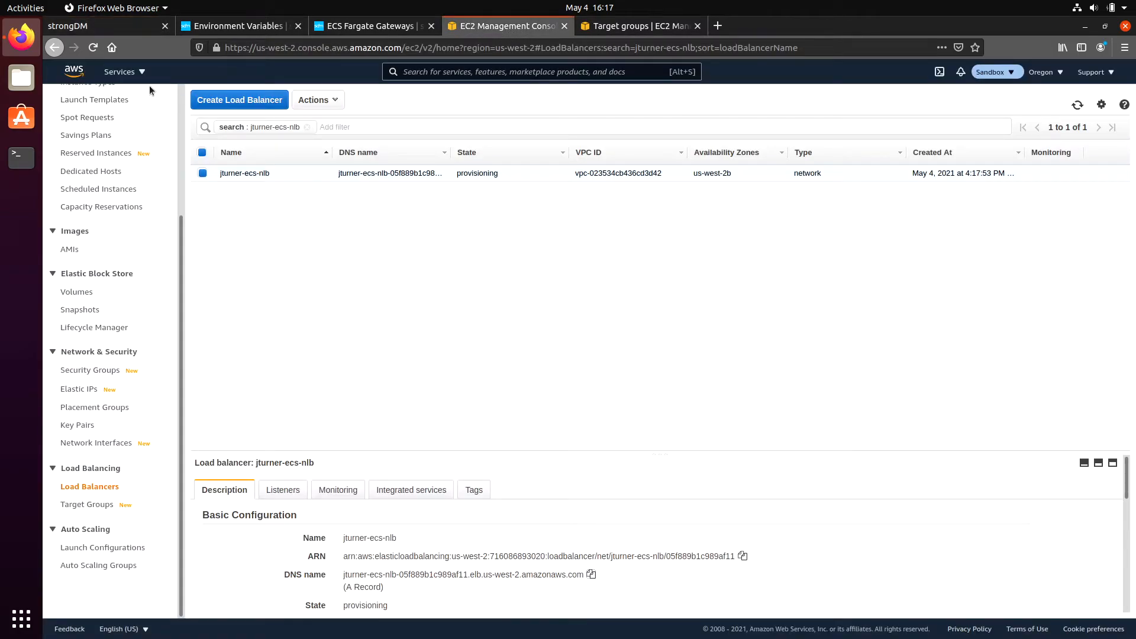
click(139, 73)
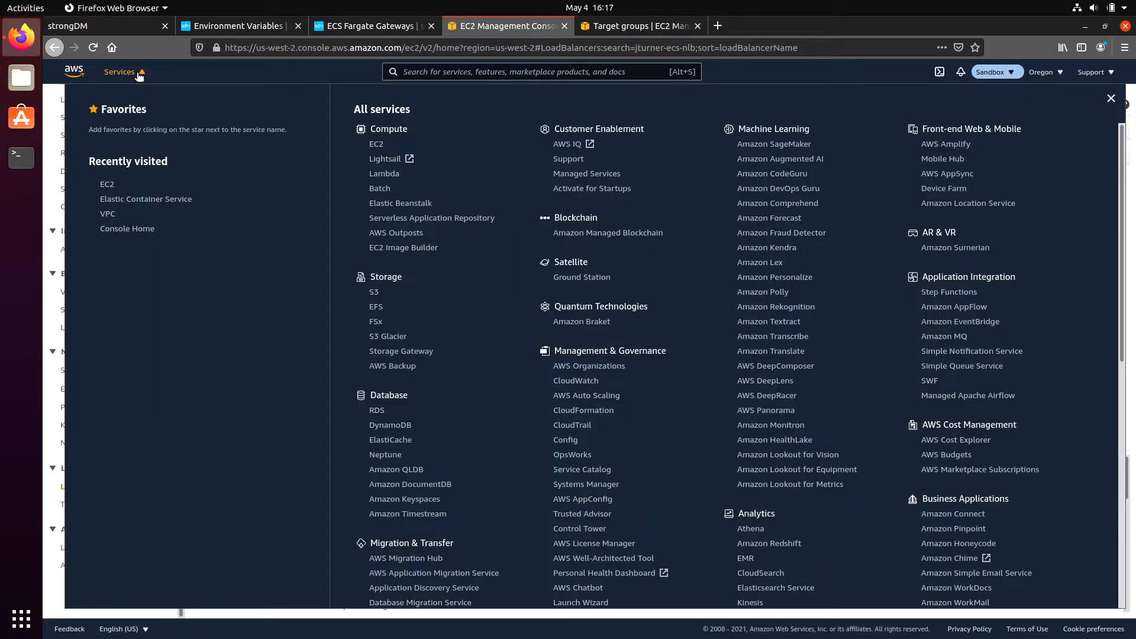
click(148, 199)
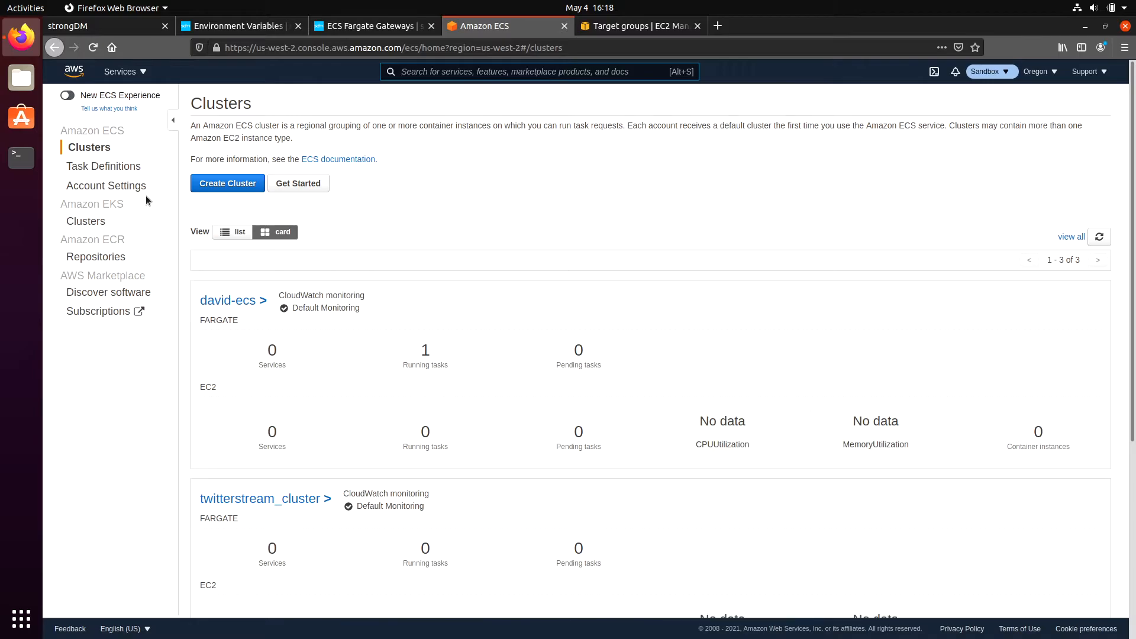
click(131, 168)
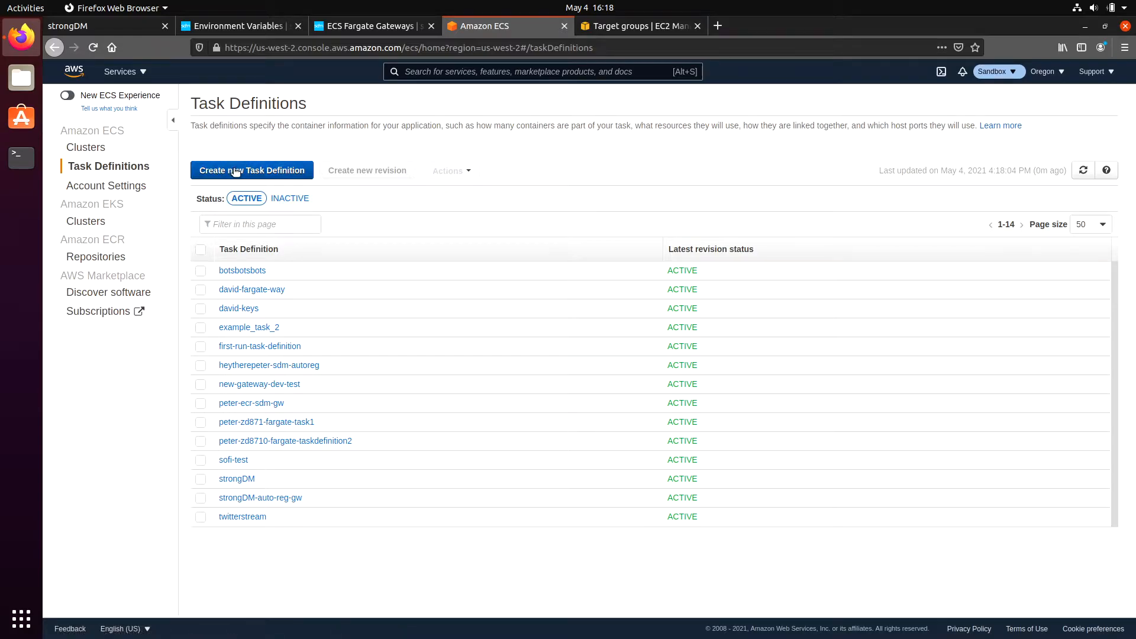
click(236, 171)
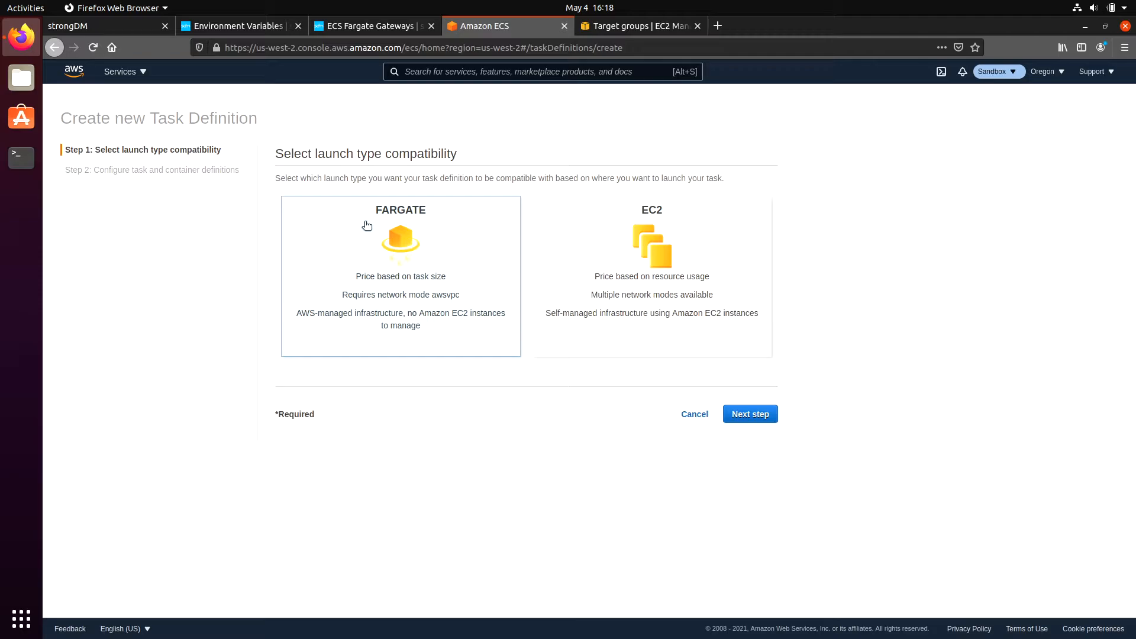
click(770, 415)
click(521, 222)
text(sdm-ecs-gateway)
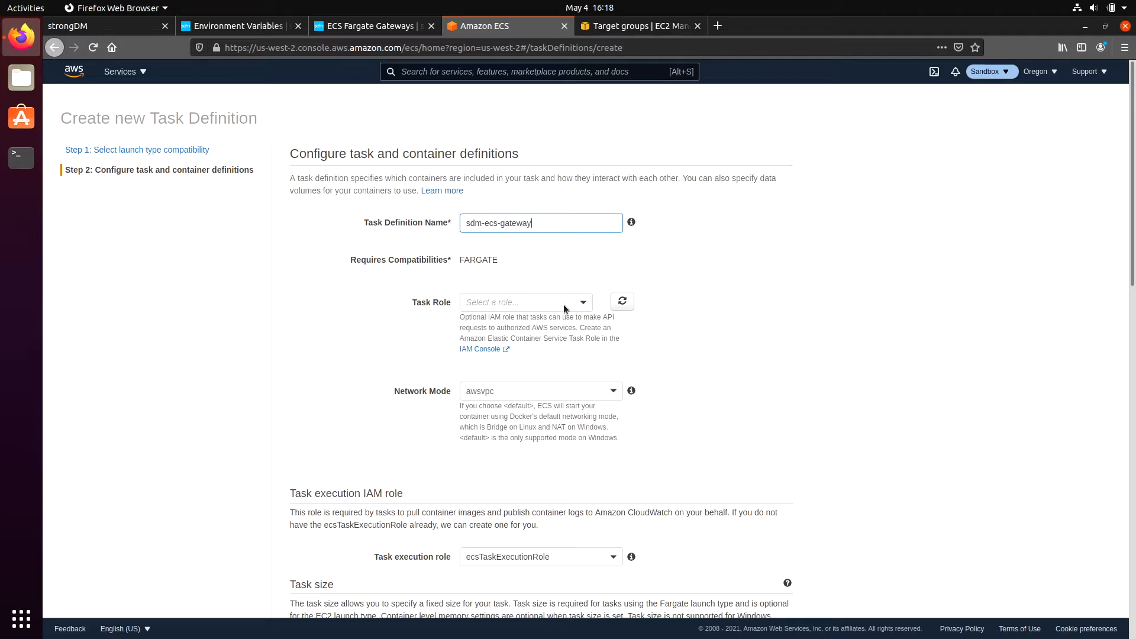
Step: Set the task size to 1GB of memory and 0.5 vCPU
scroll(559, 304, down, 4)
scroll(556, 304, down, 2)
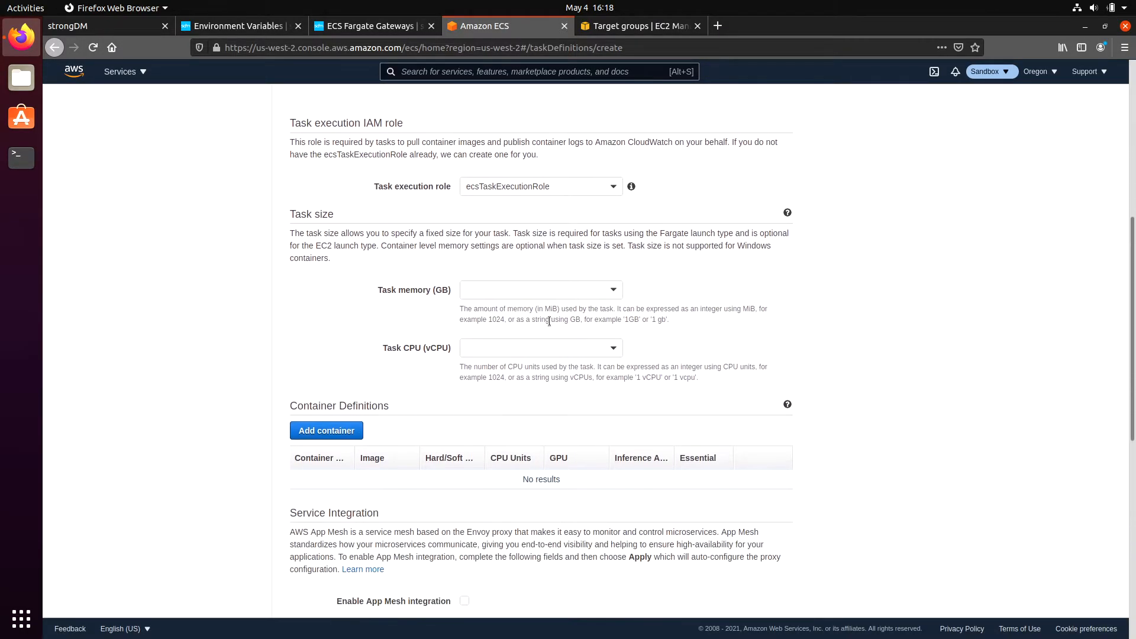
click(537, 290)
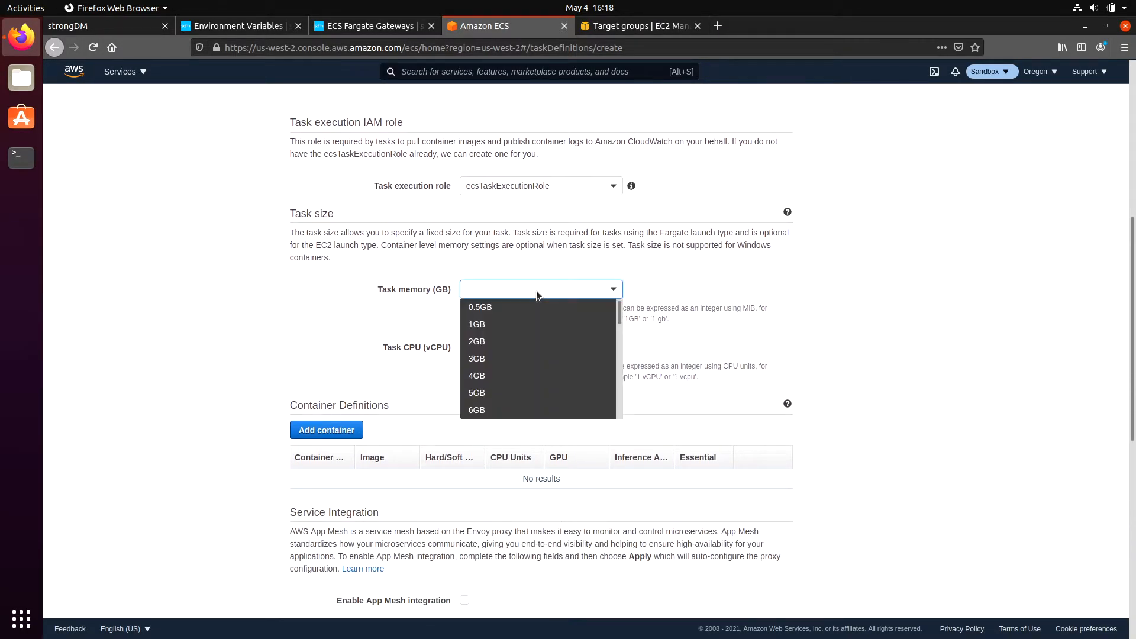
click(527, 324)
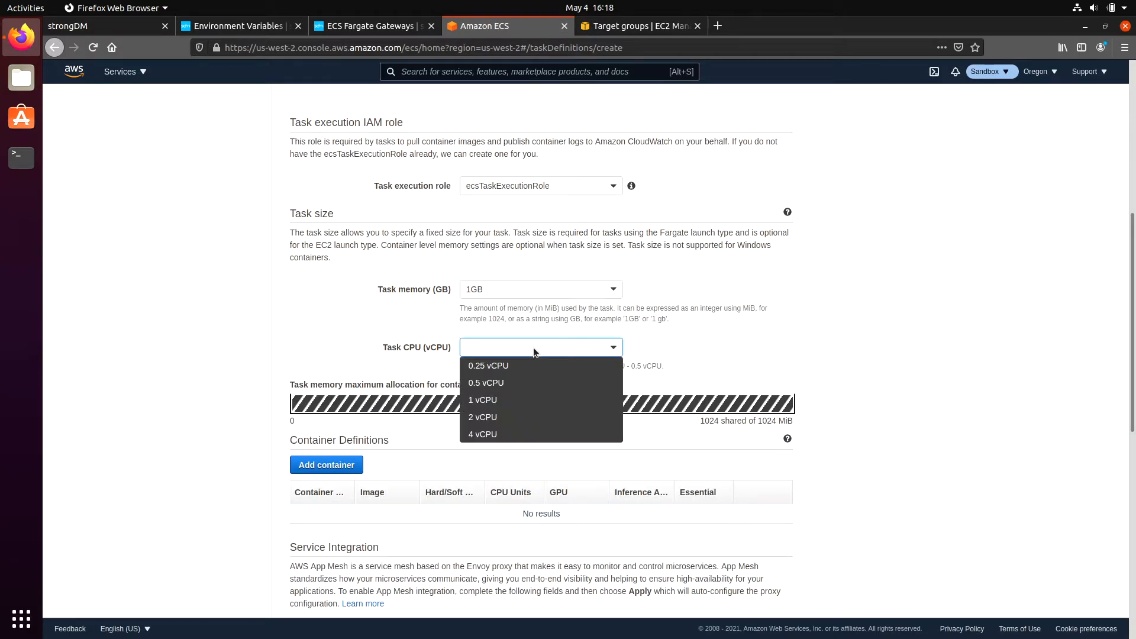
click(478, 384)
Step: Start adding a container to the task definition and name it "sdm-gateway-container"
scroll(478, 389, down, 4)
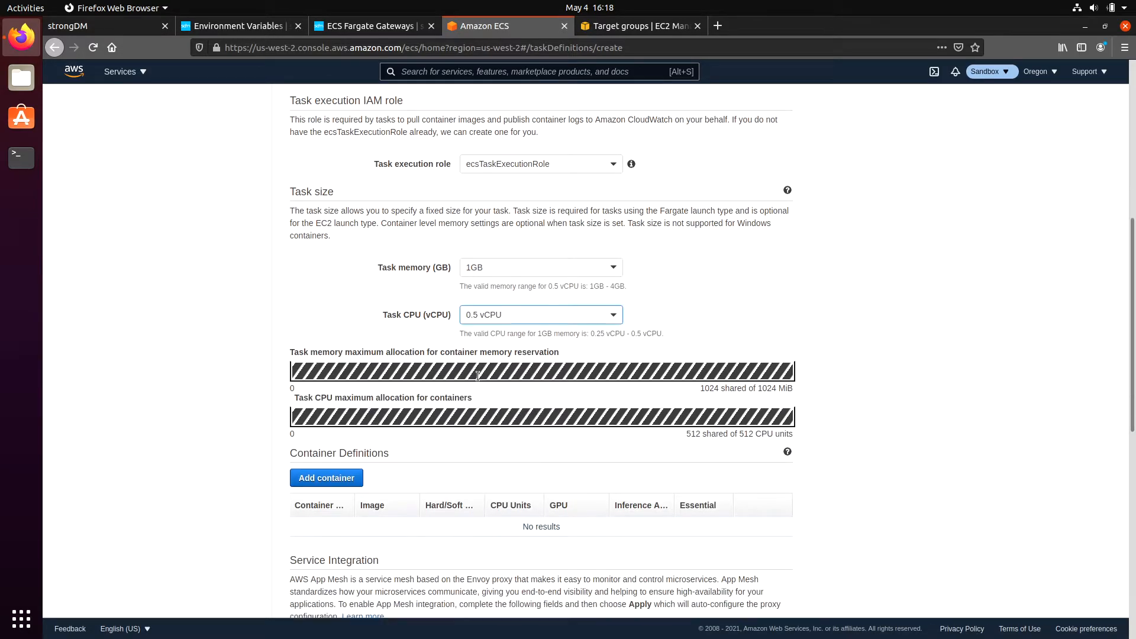
click(348, 265)
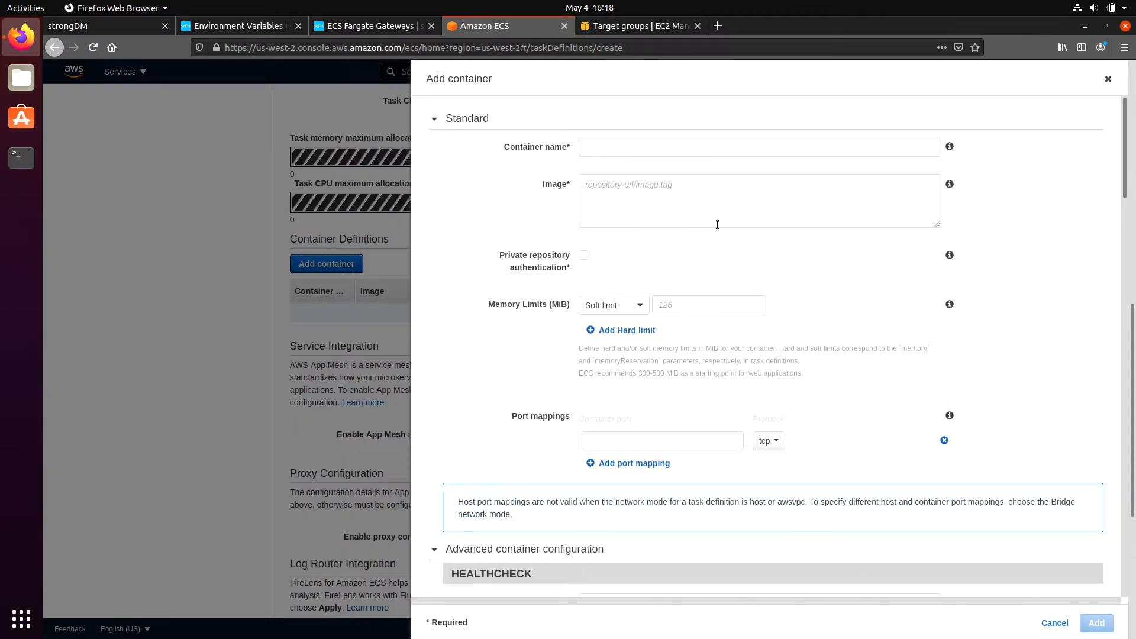
click(649, 146)
text(sdm-gateway-container)
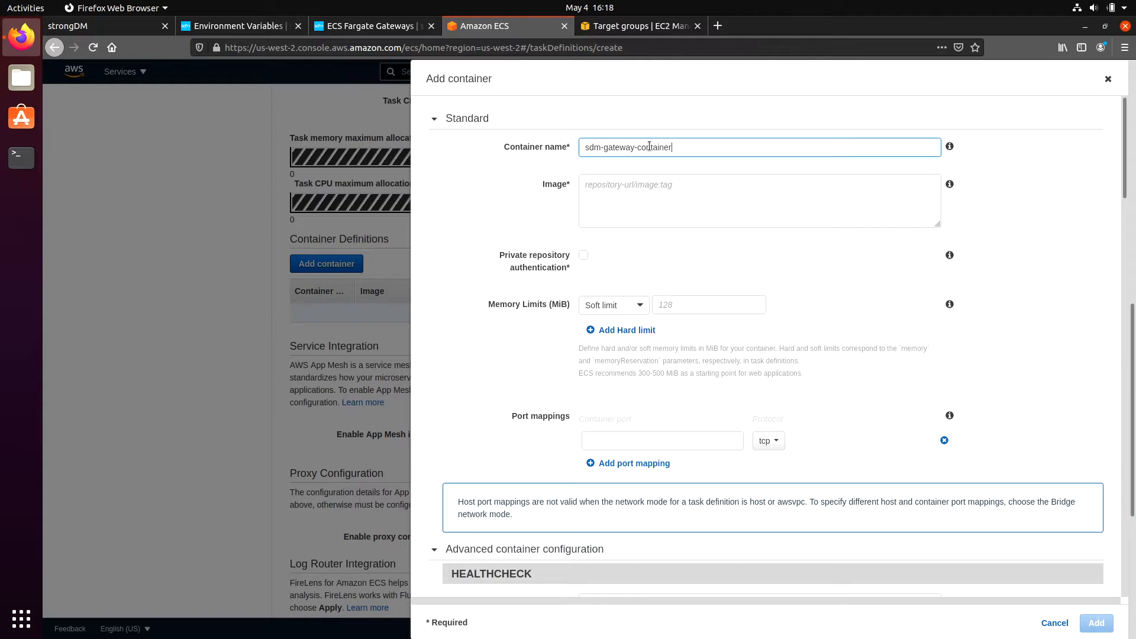
Step: Copy the image path quay.io/sdmrepo/relay from the ECS Fargate Gateways docs and paste it as the container's image
click(222, 26)
click(360, 31)
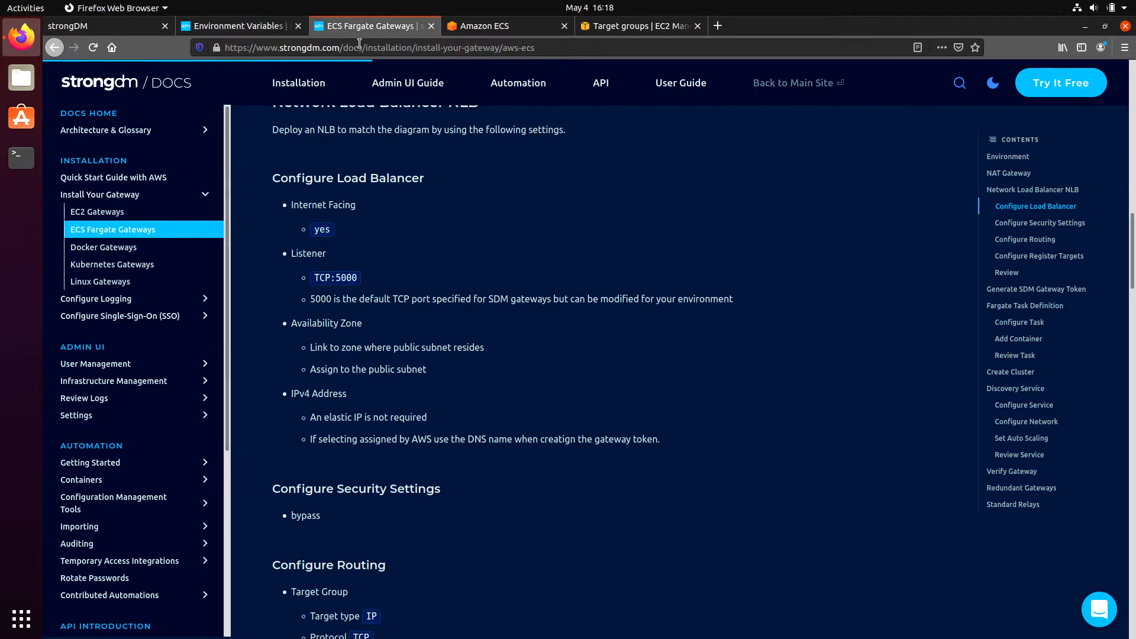
scroll(367, 240, down, 12)
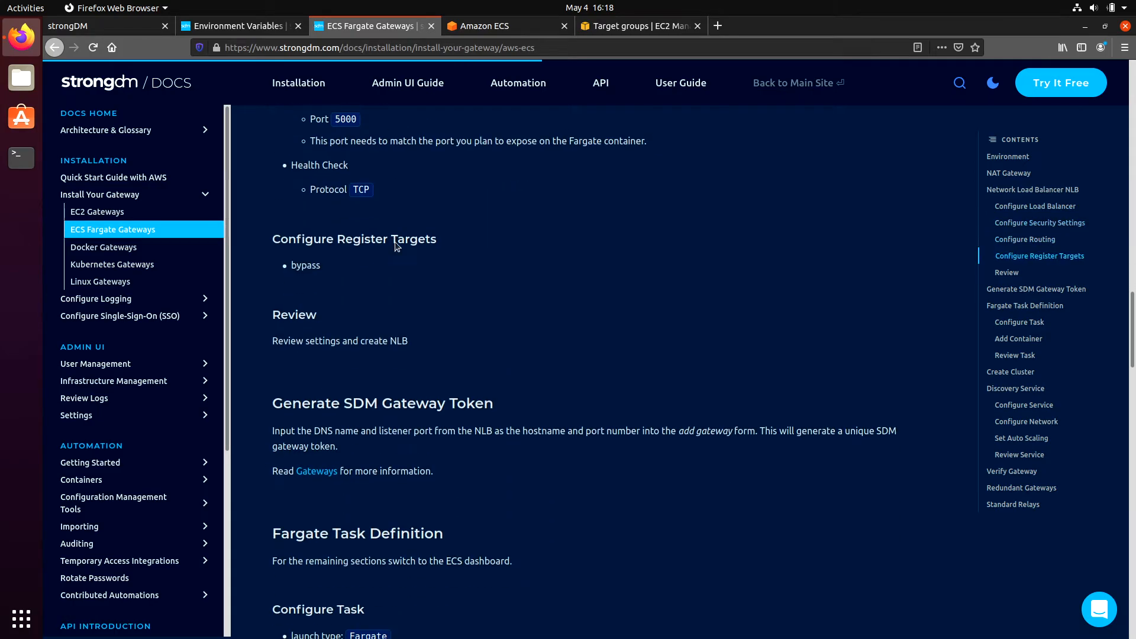
scroll(391, 234, down, 5)
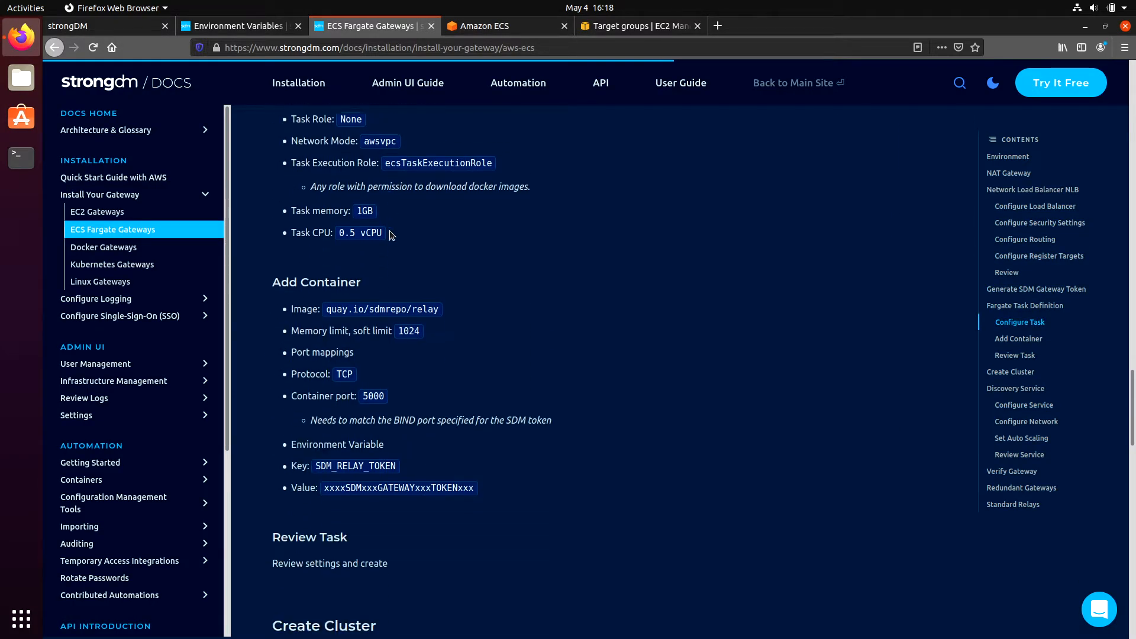
double_click(373, 275)
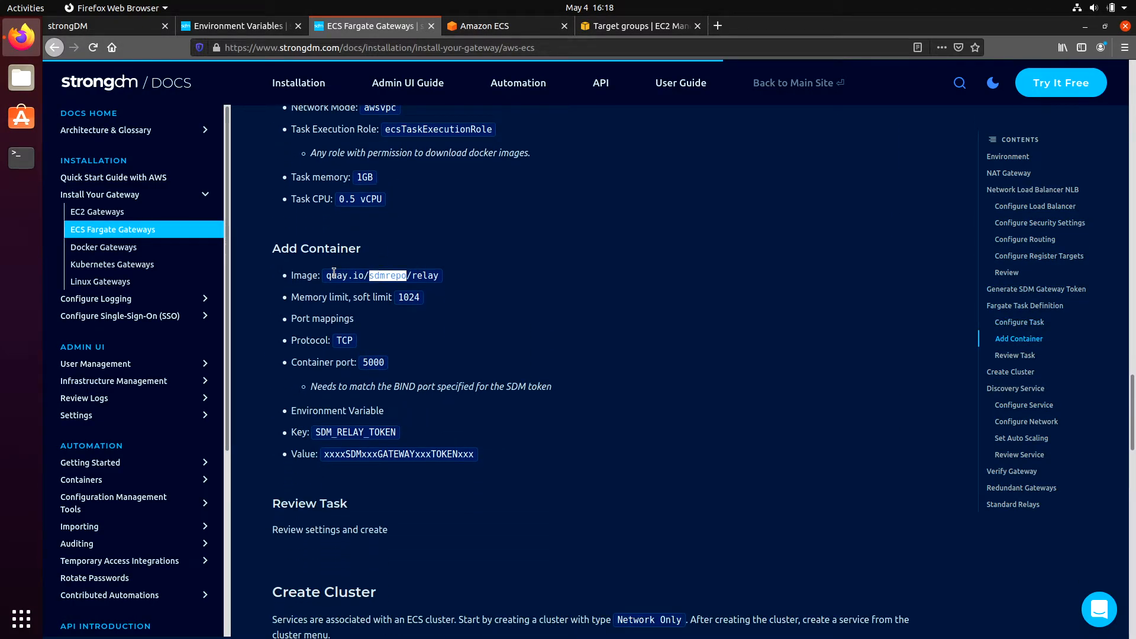
drag(330, 276, 442, 275)
right_click(442, 275)
click(456, 283)
click(517, 23)
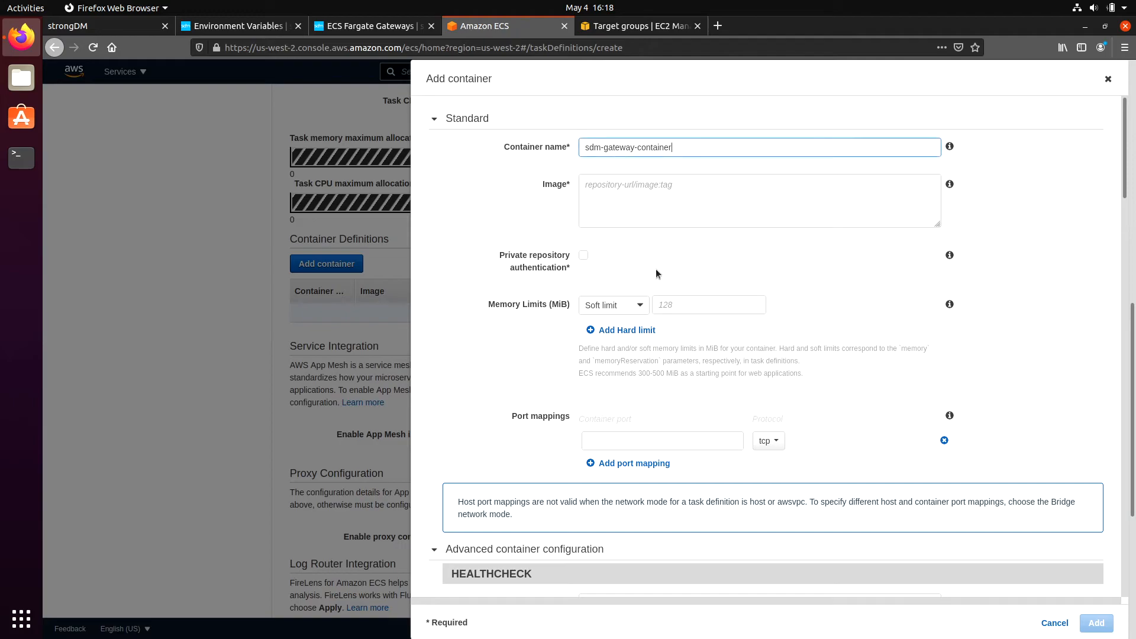
right_click(622, 194)
click(659, 258)
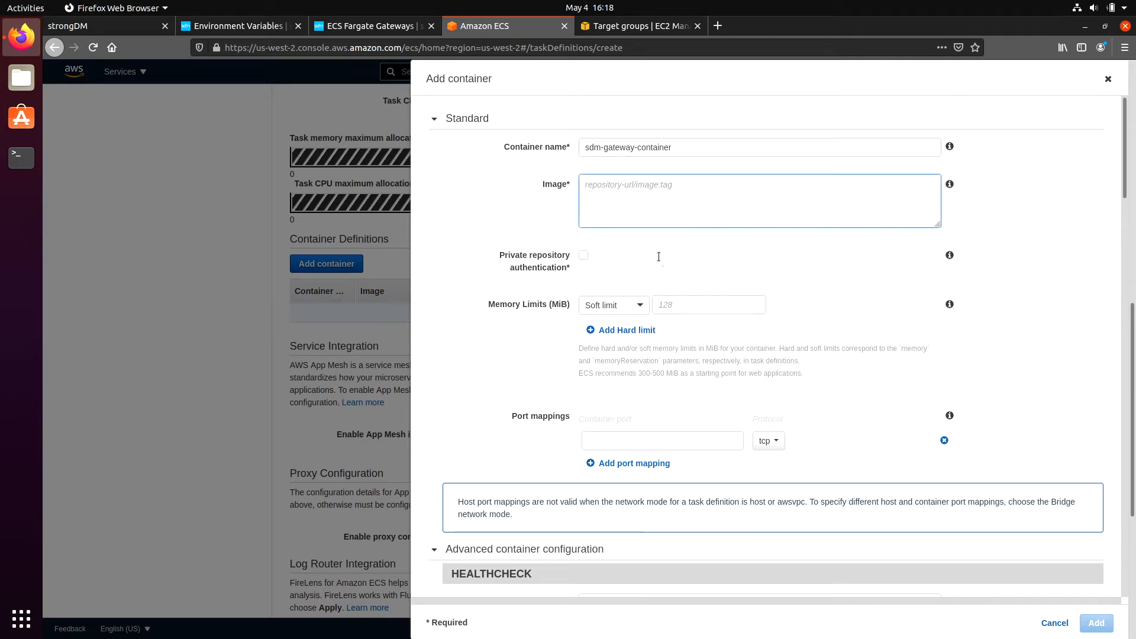
Step: Give the container a hard memory limit of 1024 MiB and map container port 5000 over TCP
click(633, 306)
click(613, 322)
click(690, 305)
text(1024)
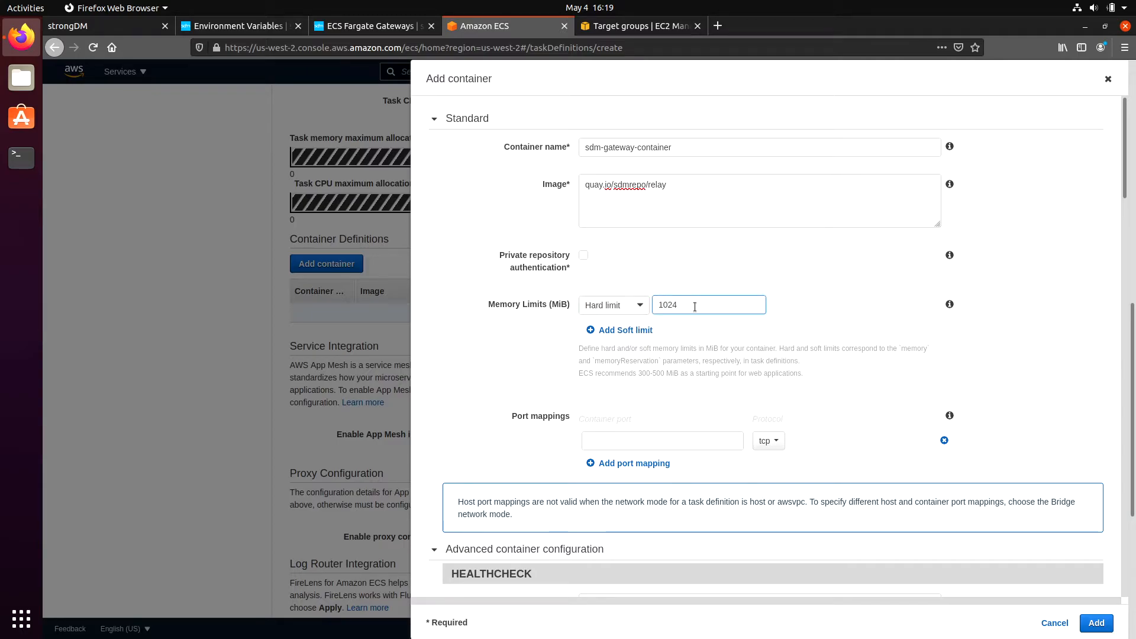
click(831, 361)
click(655, 438)
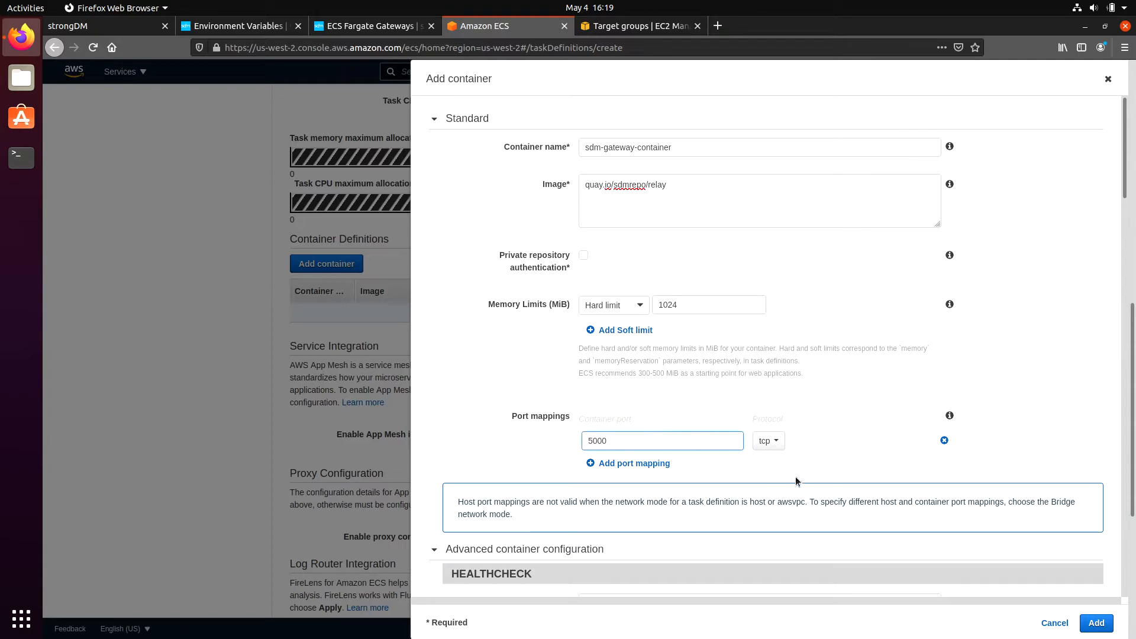
Step: Copy the key SDM_RELAY_TOKEN from the ECS Fargate Gateways docs and add it as the container's first environment variable key
scroll(791, 477, down, 5)
scroll(771, 477, down, 8)
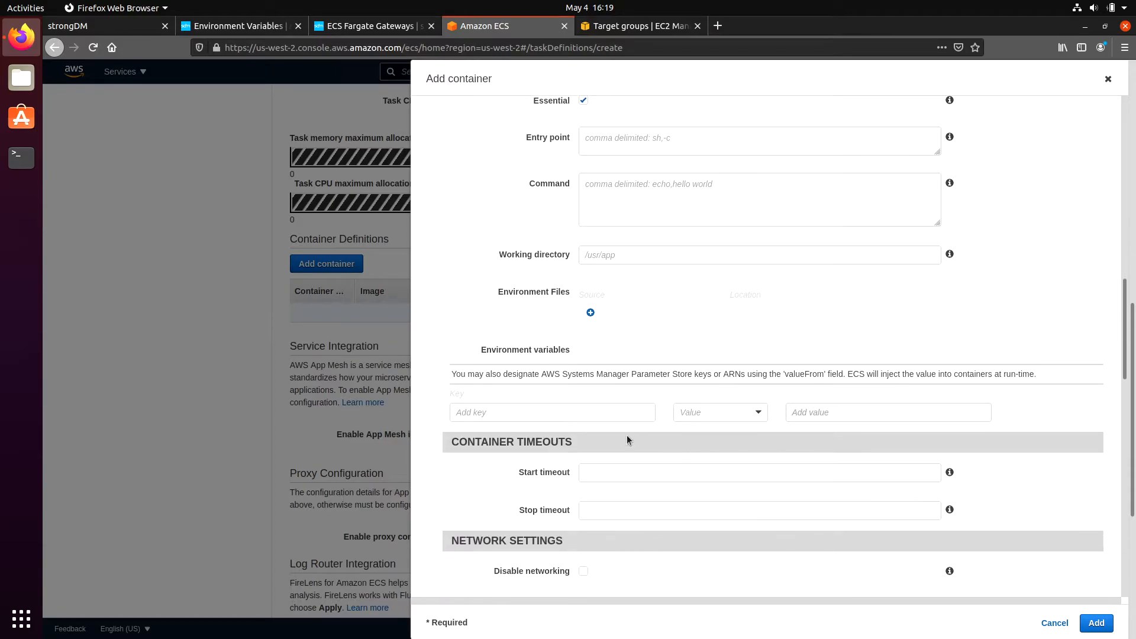
click(608, 408)
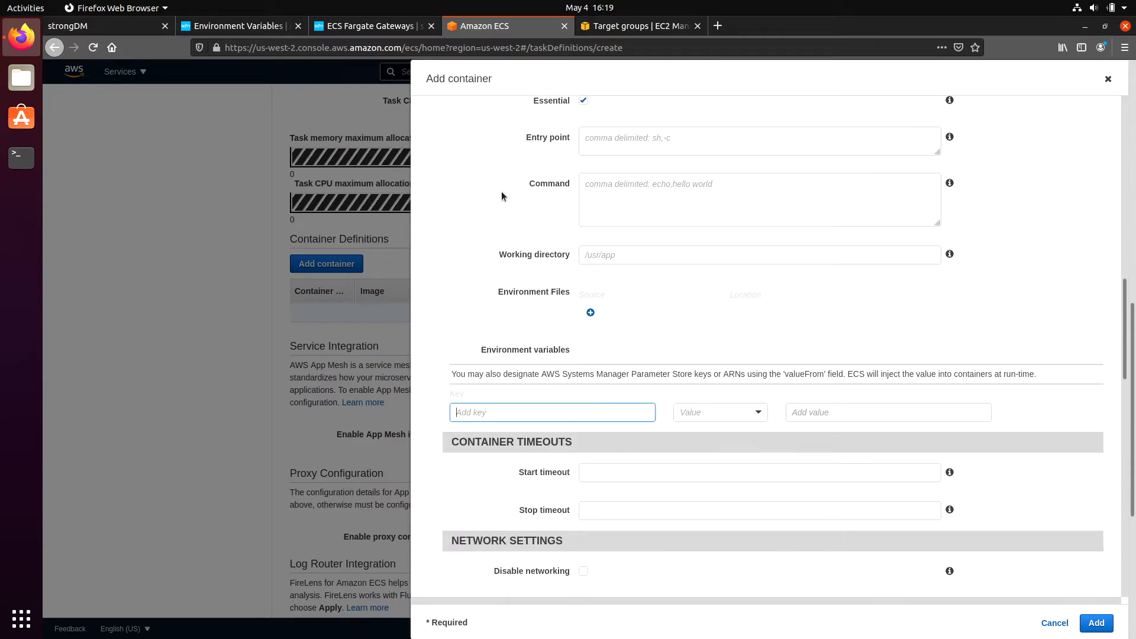
click(266, 26)
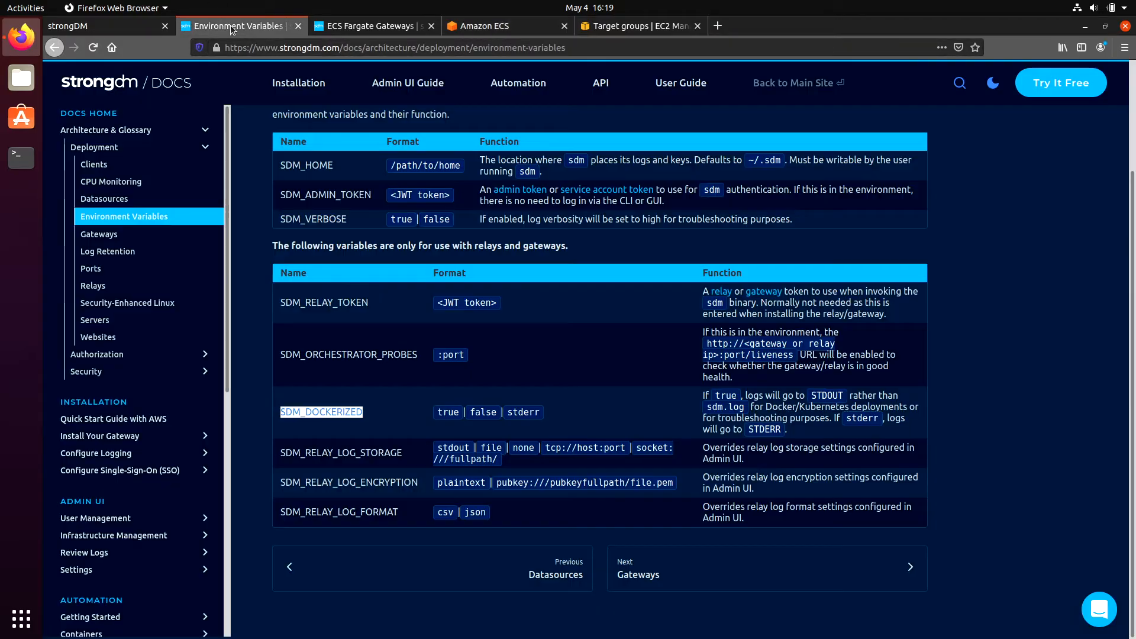
click(361, 26)
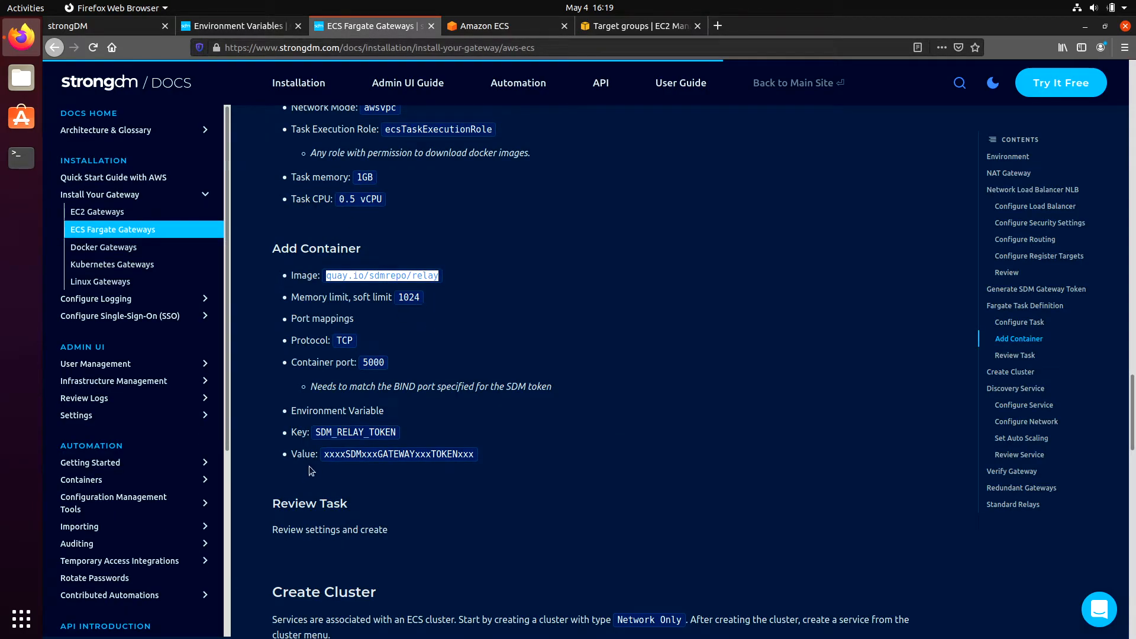
double_click(332, 432)
right_click(352, 439)
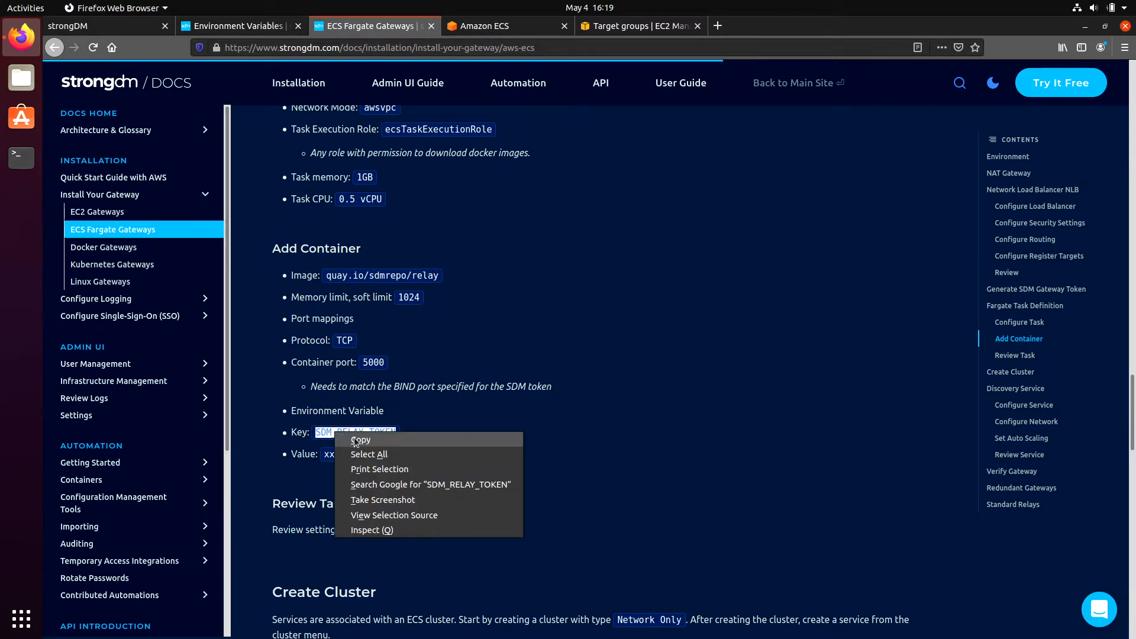
click(358, 439)
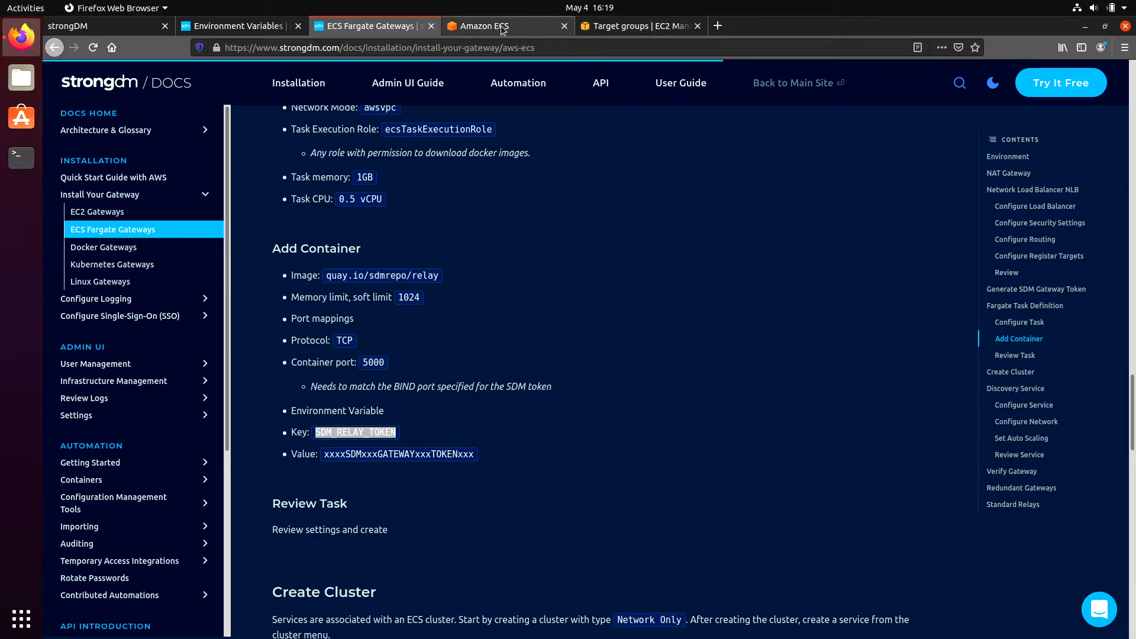
click(485, 26)
right_click(568, 416)
click(594, 485)
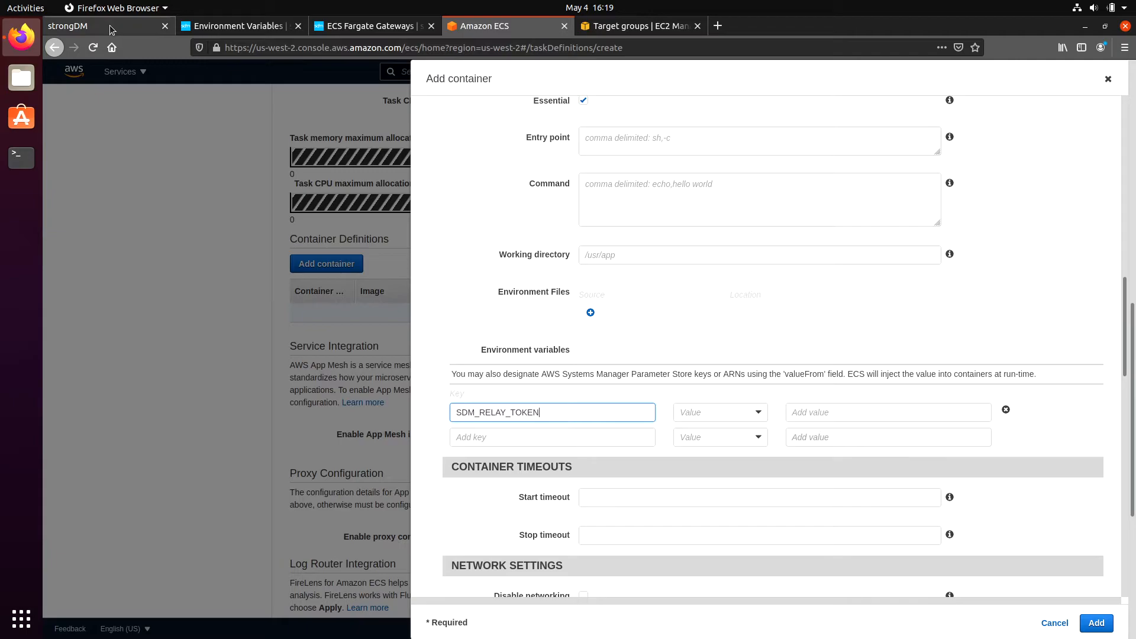
Step: Copy the gateway token from the strongDM Create Gateway dialog and paste it as the value of SDM_RELAY_TOKEN in Amazon ECS
click(89, 26)
click(729, 168)
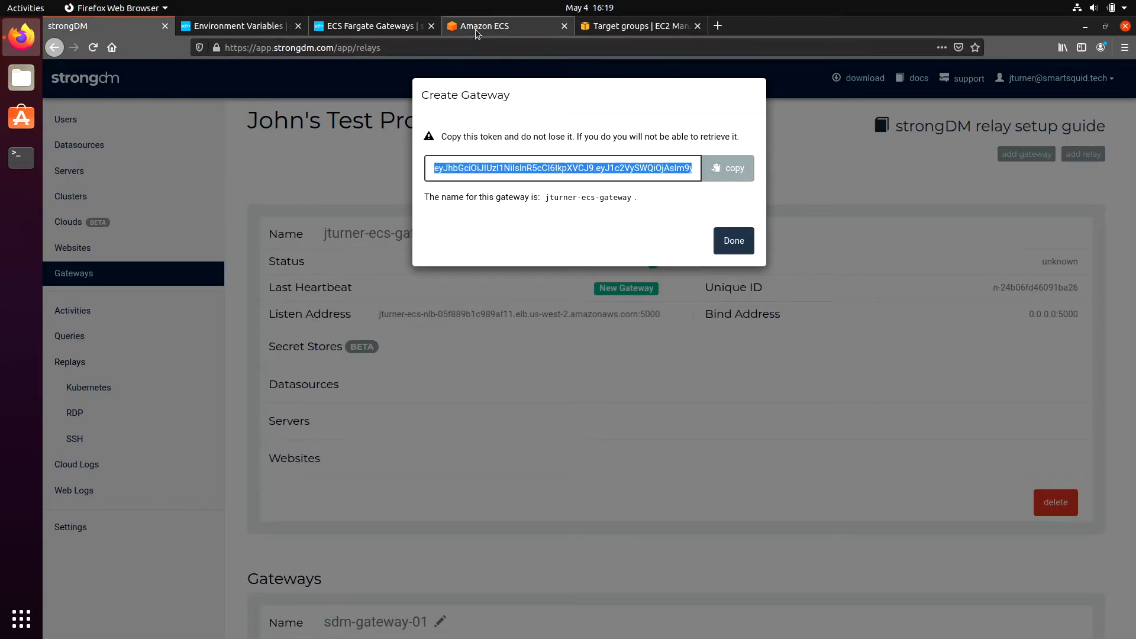
click(498, 26)
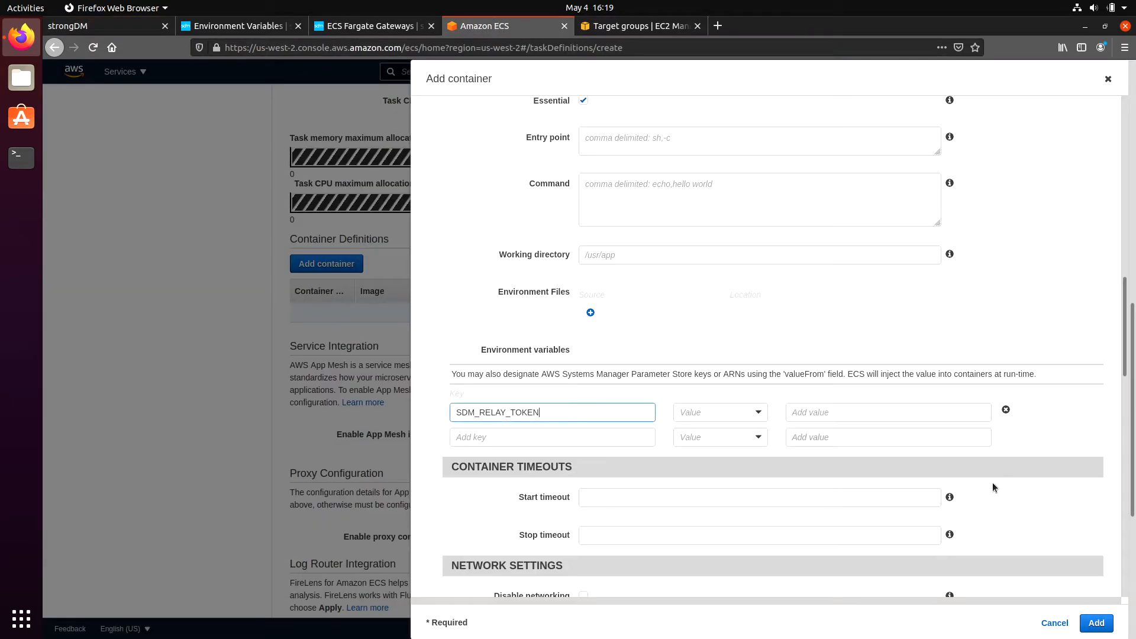
right_click(883, 417)
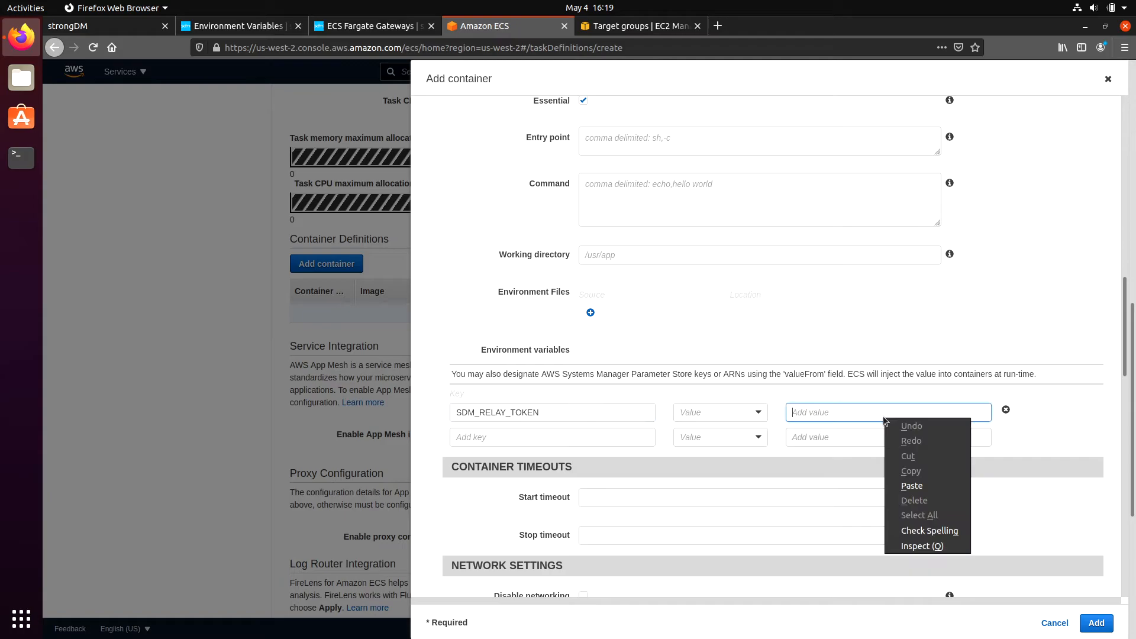
click(912, 486)
Step: Copy the variable name SDM_DOCKERIZED from the strongDM Environment Variables docs and paste it as the container's second environment variable key
click(592, 437)
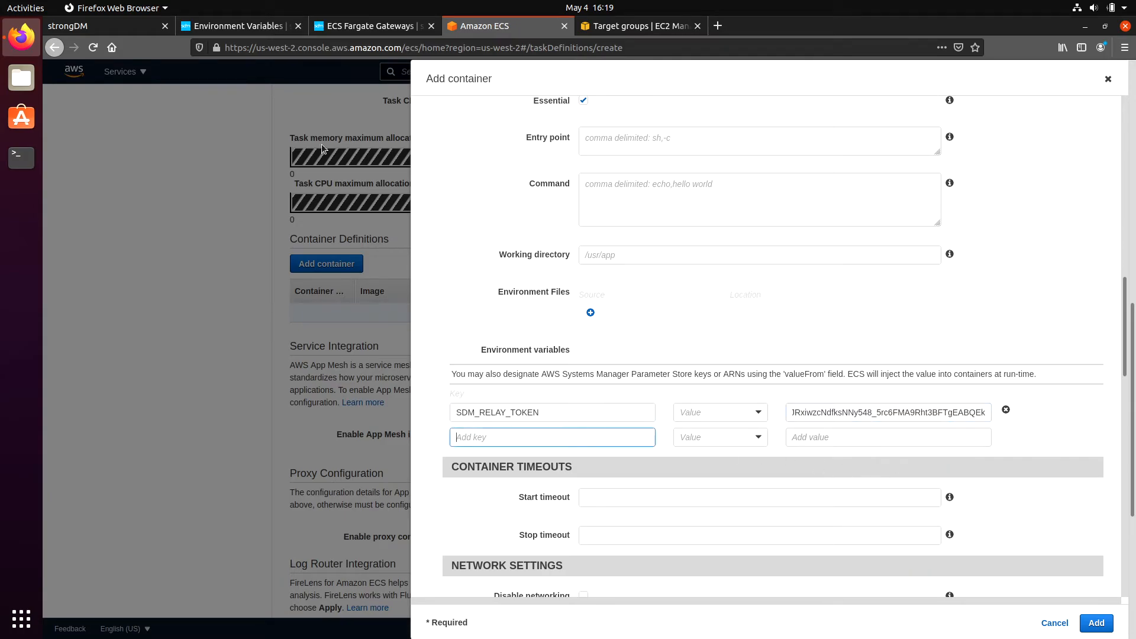
click(236, 26)
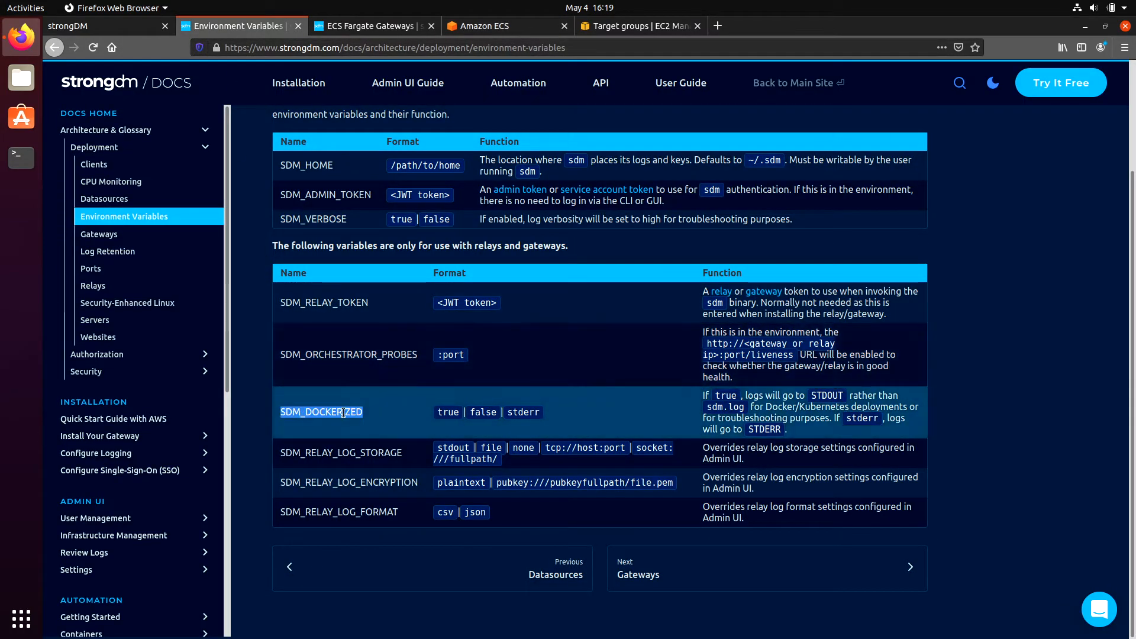
right_click(343, 413)
click(361, 420)
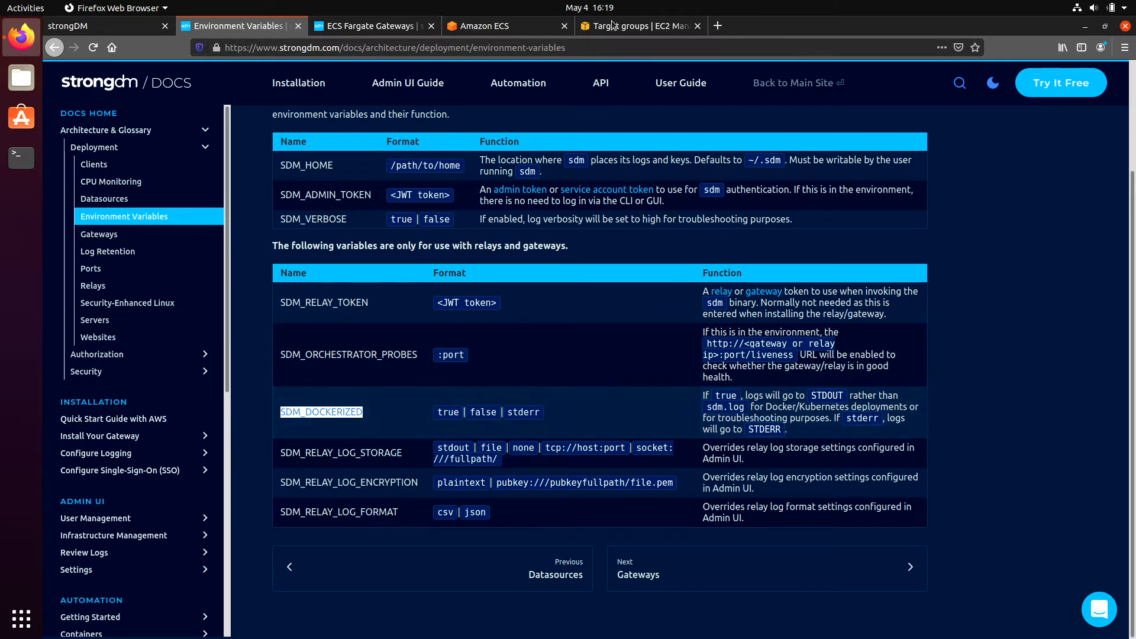
click(517, 31)
right_click(513, 435)
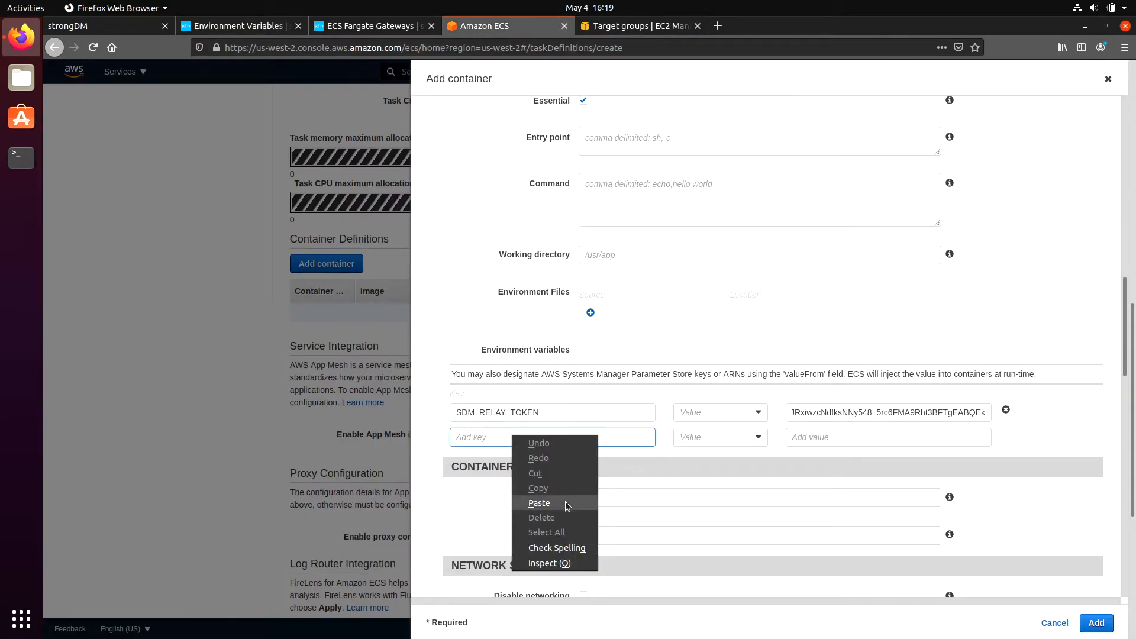
click(539, 503)
Step: Set the value of SDM_DOCKERIZED to lowercase "true", checking the accepted format in the Environment Variables docs
click(826, 439)
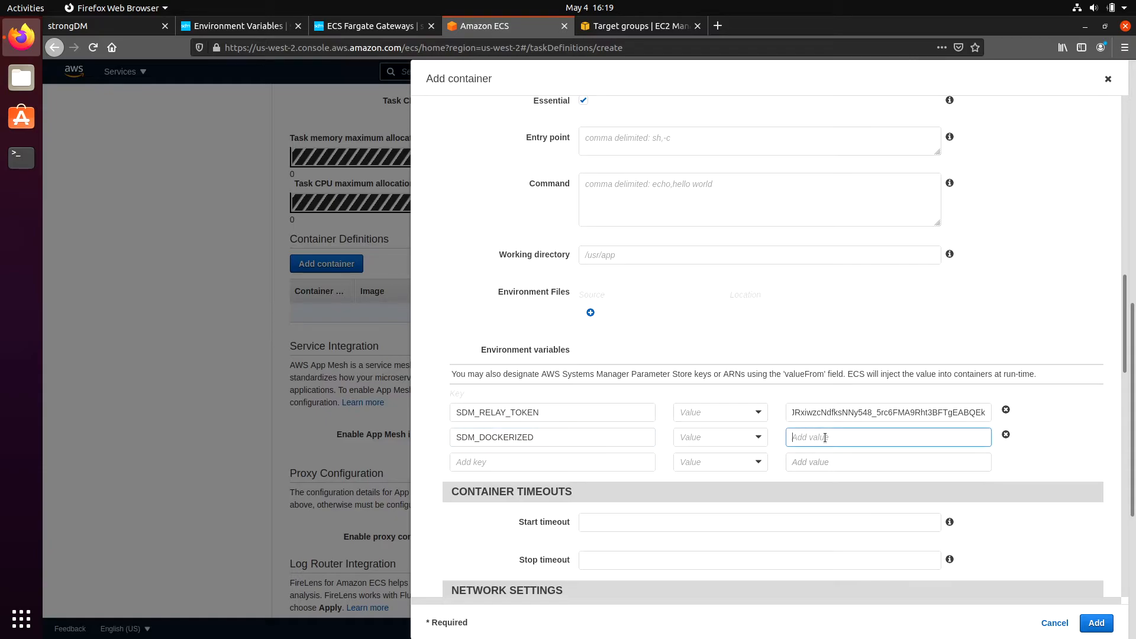
text(True)
click(240, 30)
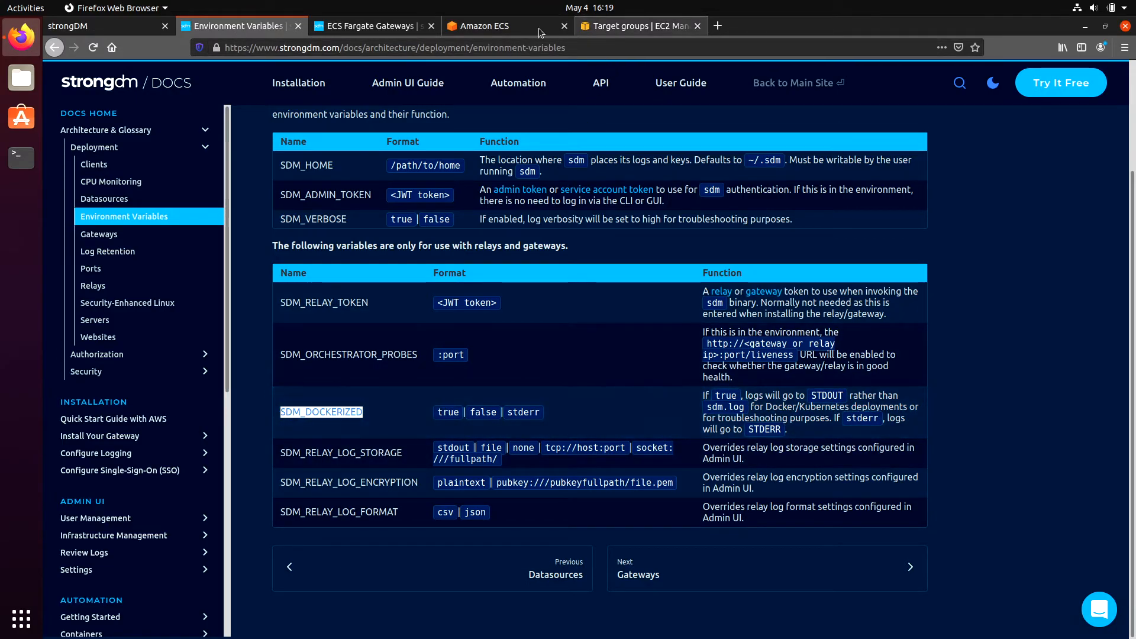
click(479, 26)
key(Home)
key(Delete)
Step: Add the configured container to the task definition, create the task definition and open its detail page
scroll(680, 427, down, 7)
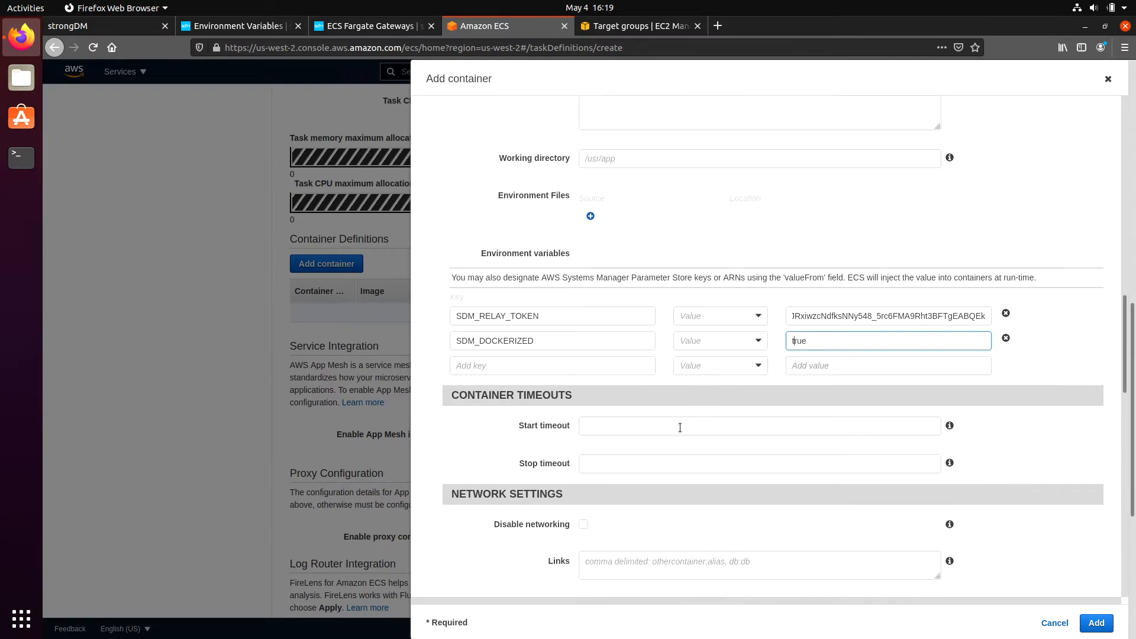
scroll(1069, 631, down, 3)
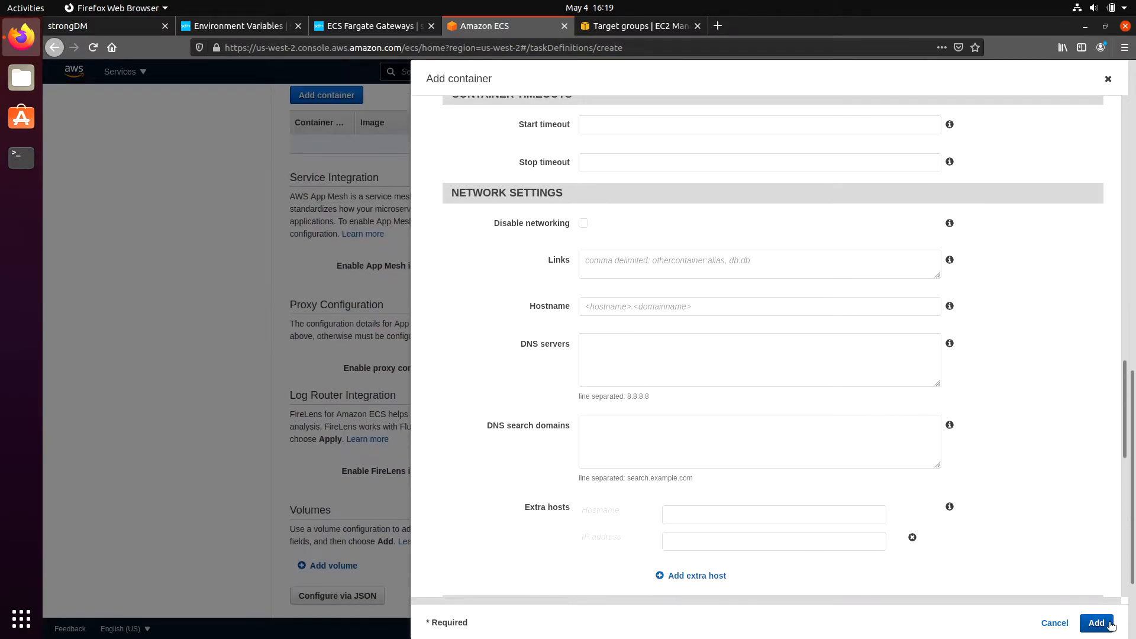
click(1096, 623)
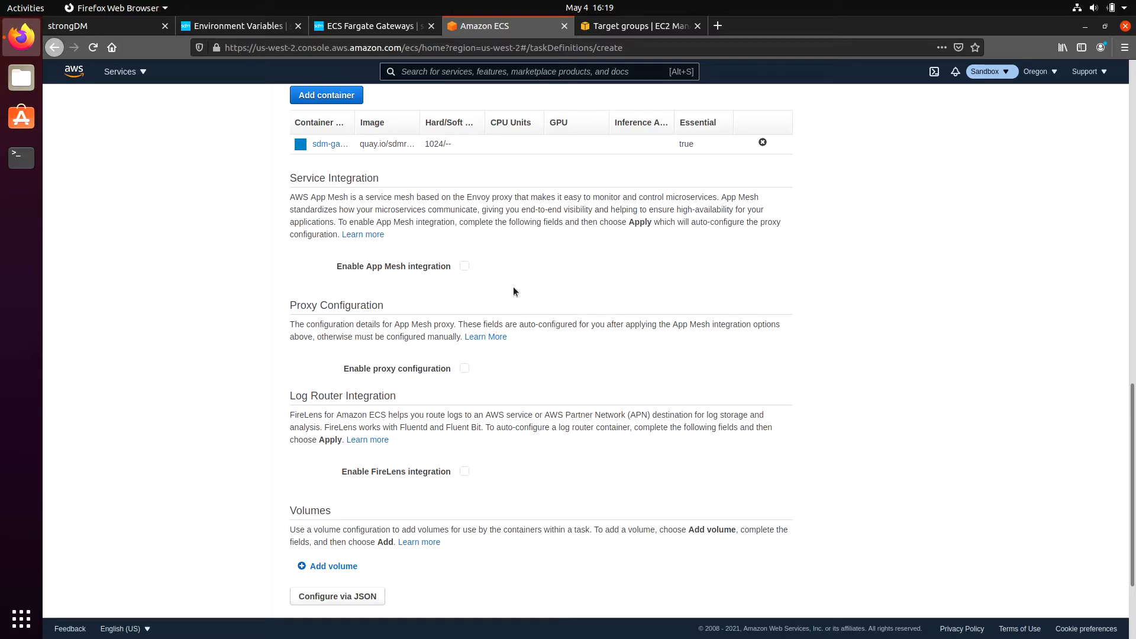
scroll(515, 288, down, 3)
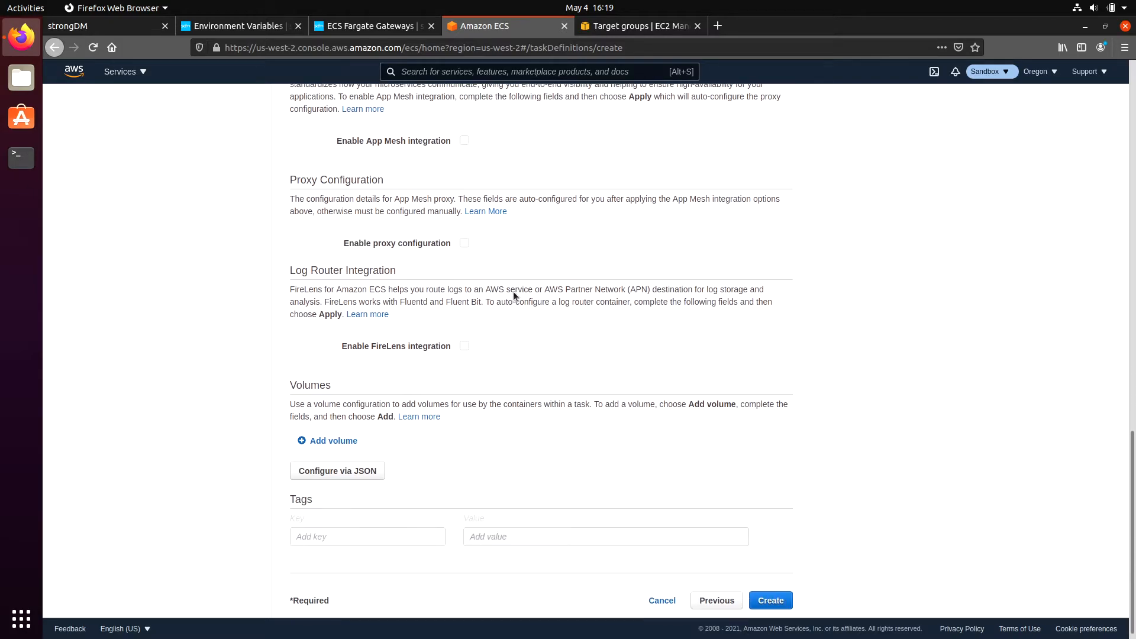
click(771, 591)
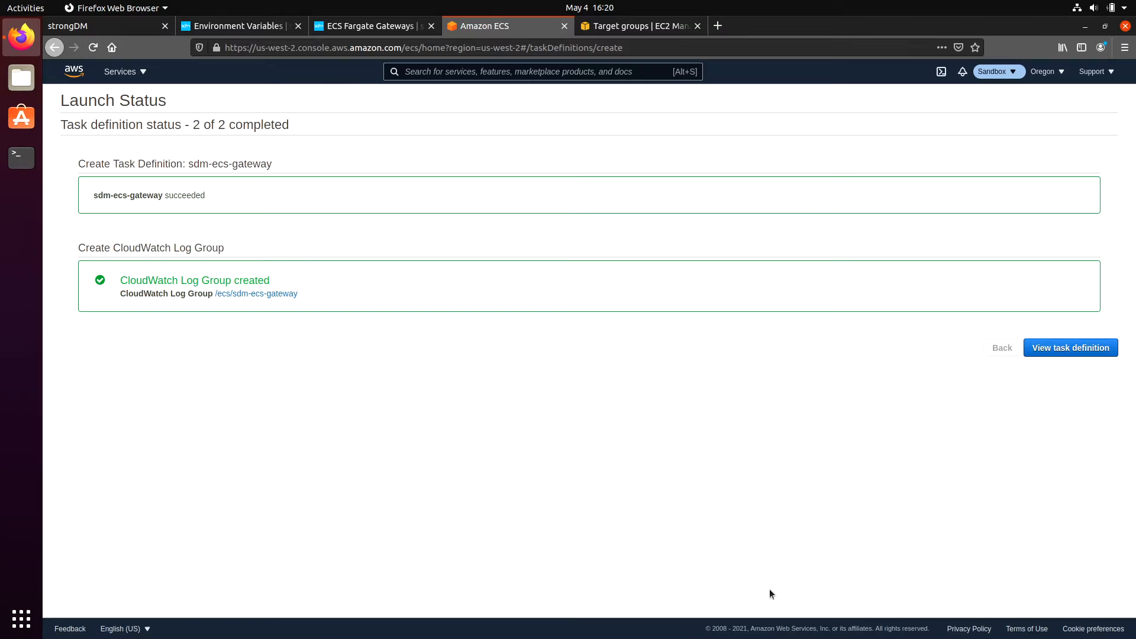
click(1060, 349)
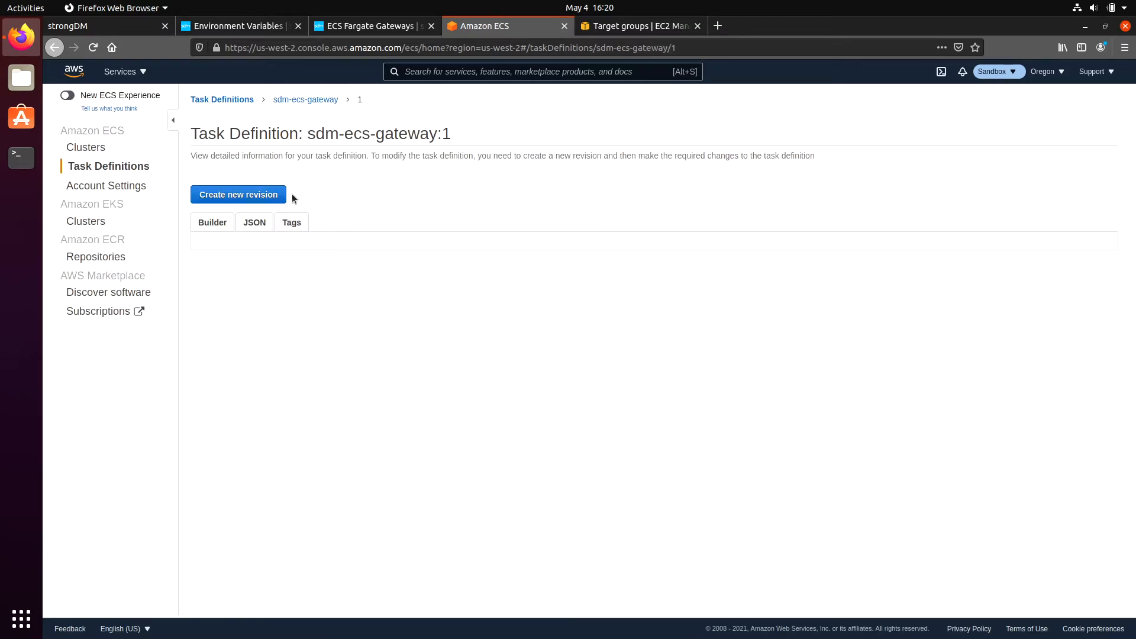
Step: Create an ECS cluster from the Networking only template, named with the owner's username followed by "-ecs-gateway"
click(89, 148)
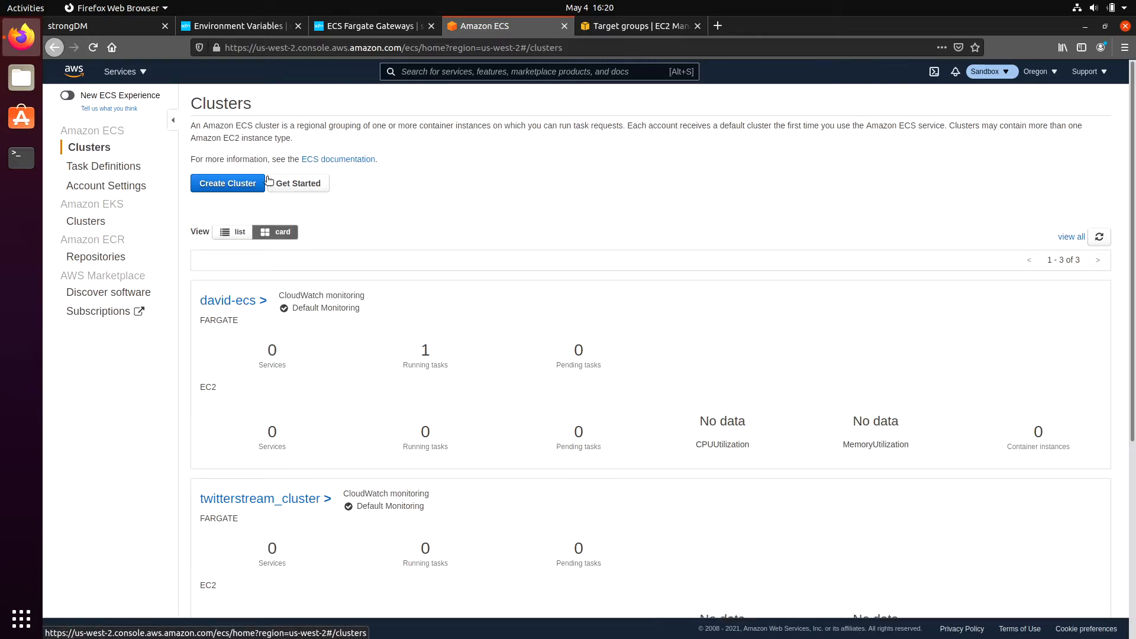
click(226, 182)
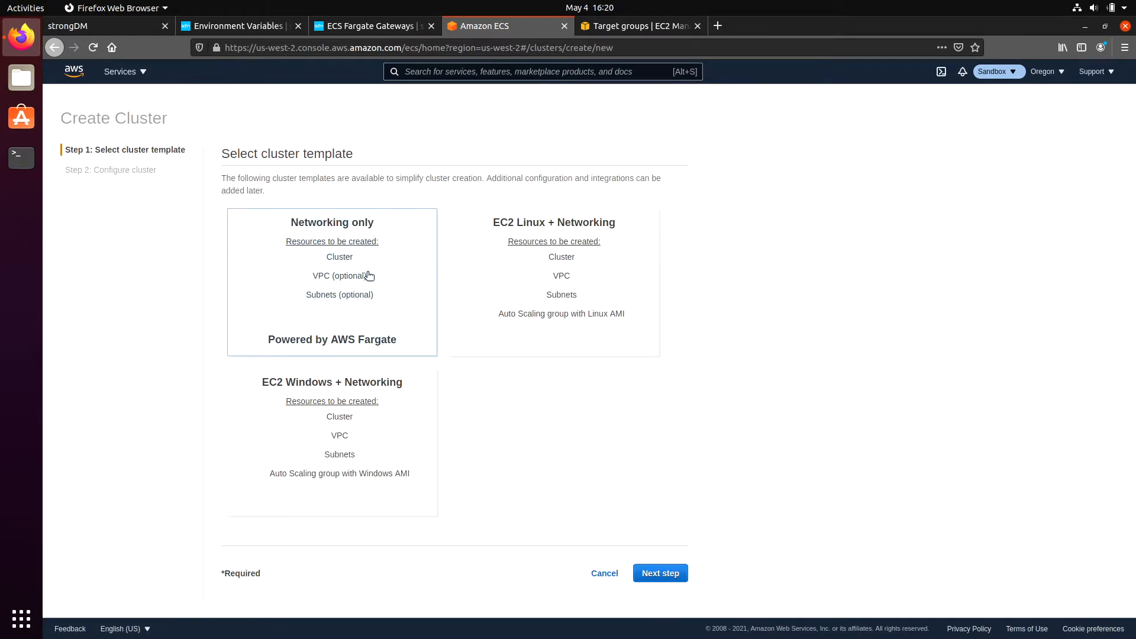
click(645, 572)
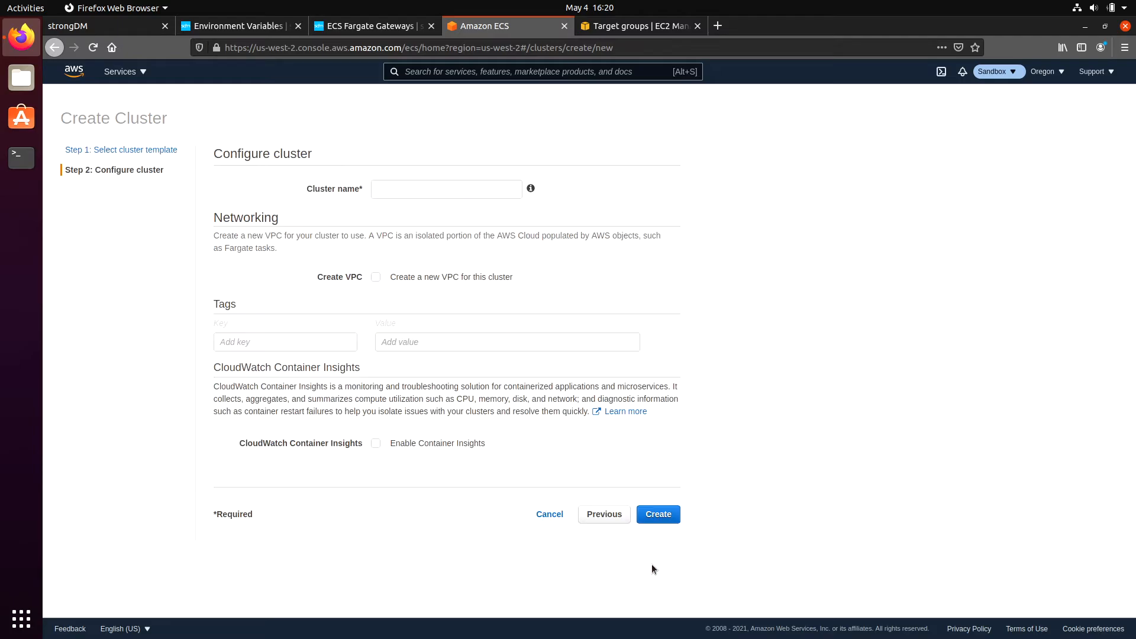
click(410, 192)
text(jturner-ecs-ga)
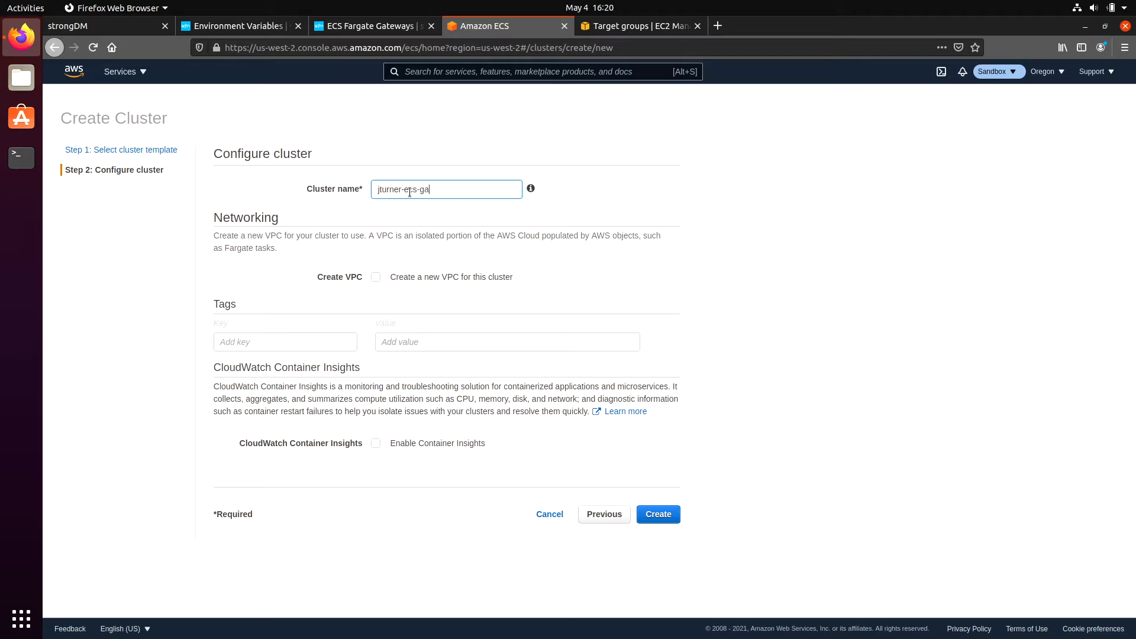
text(teway)
click(659, 515)
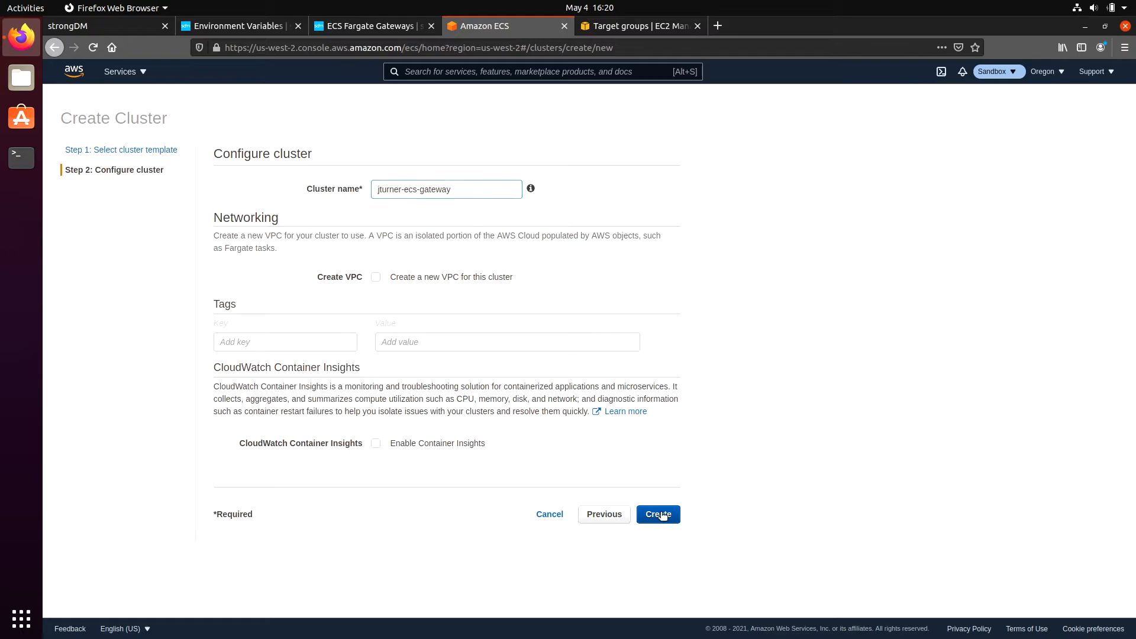
Step: Start a new task in the new cluster with launch type FARGATE and the sdm-ecs-gateway task definition
click(141, 158)
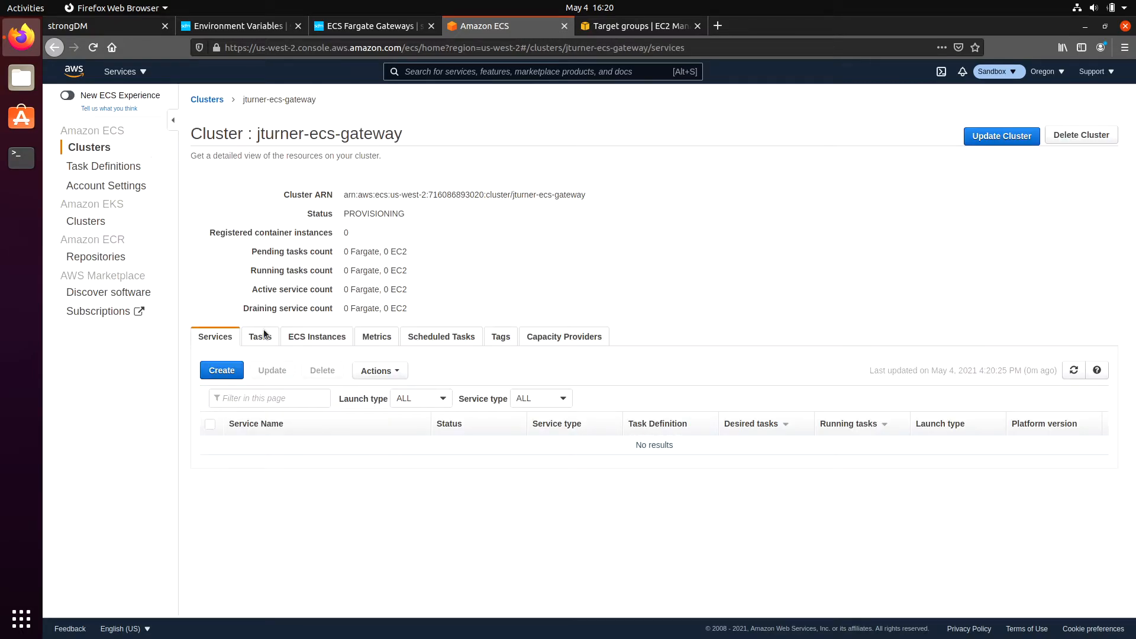
click(260, 335)
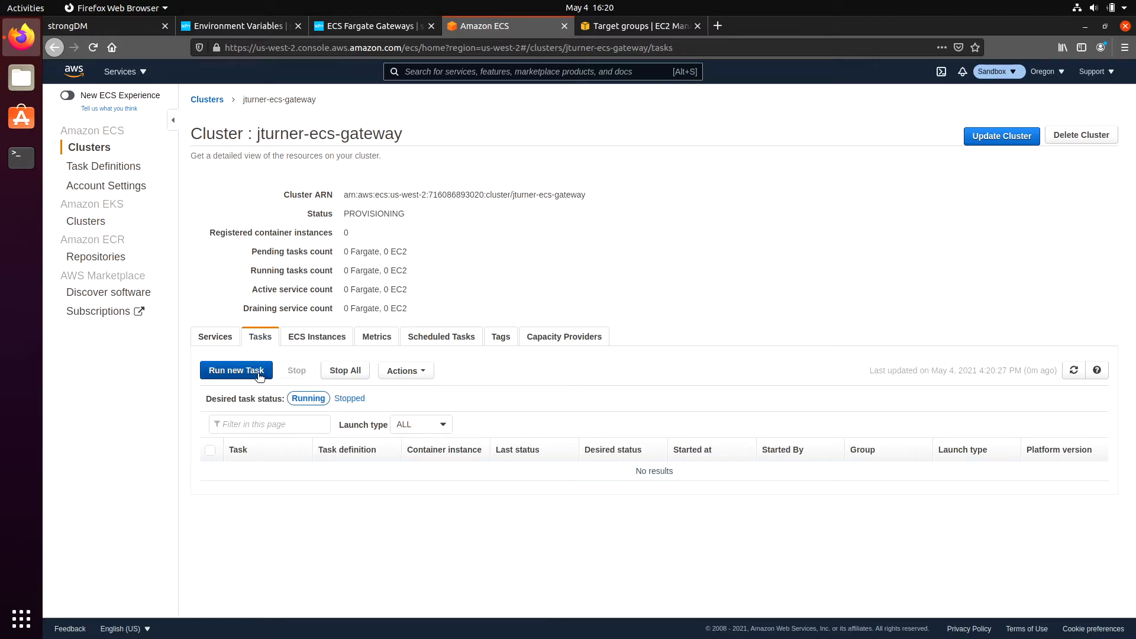
click(260, 371)
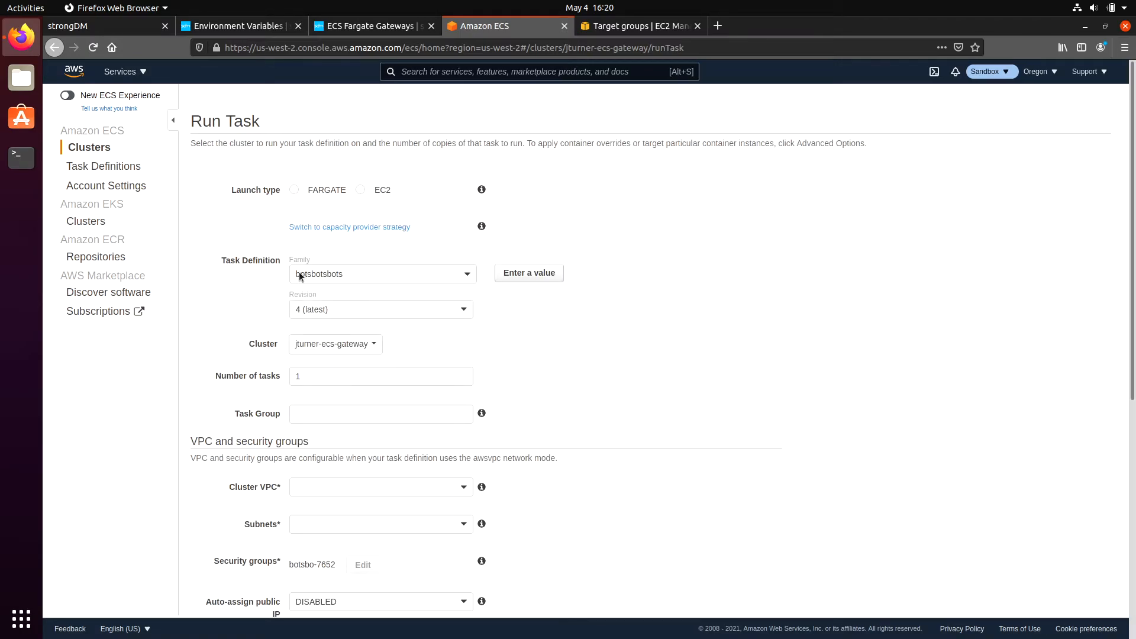
click(294, 190)
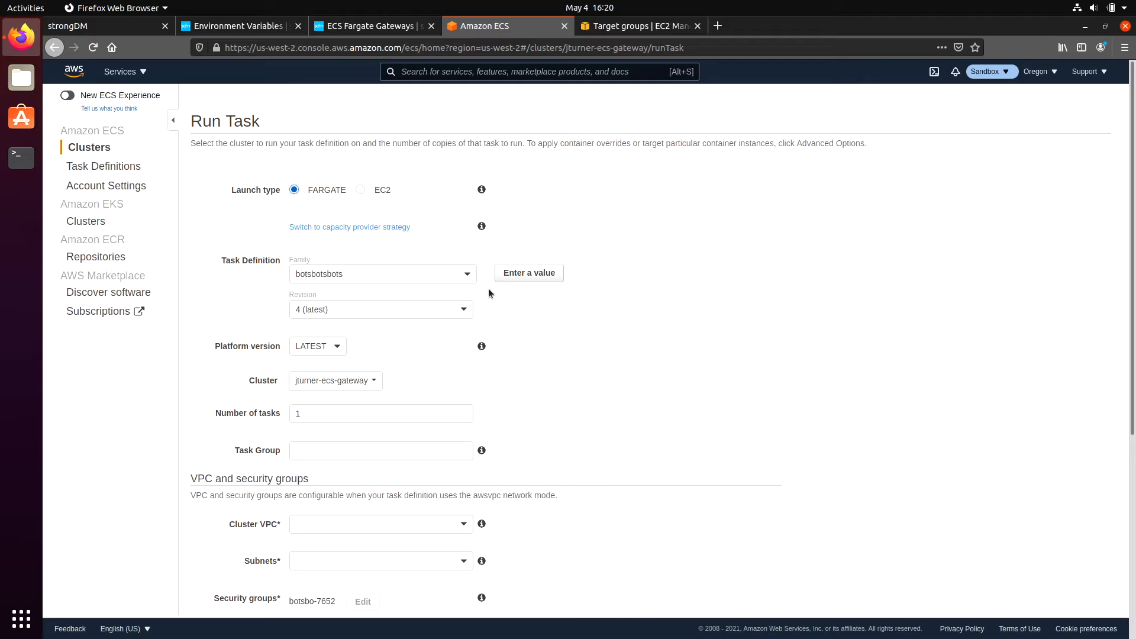
click(467, 274)
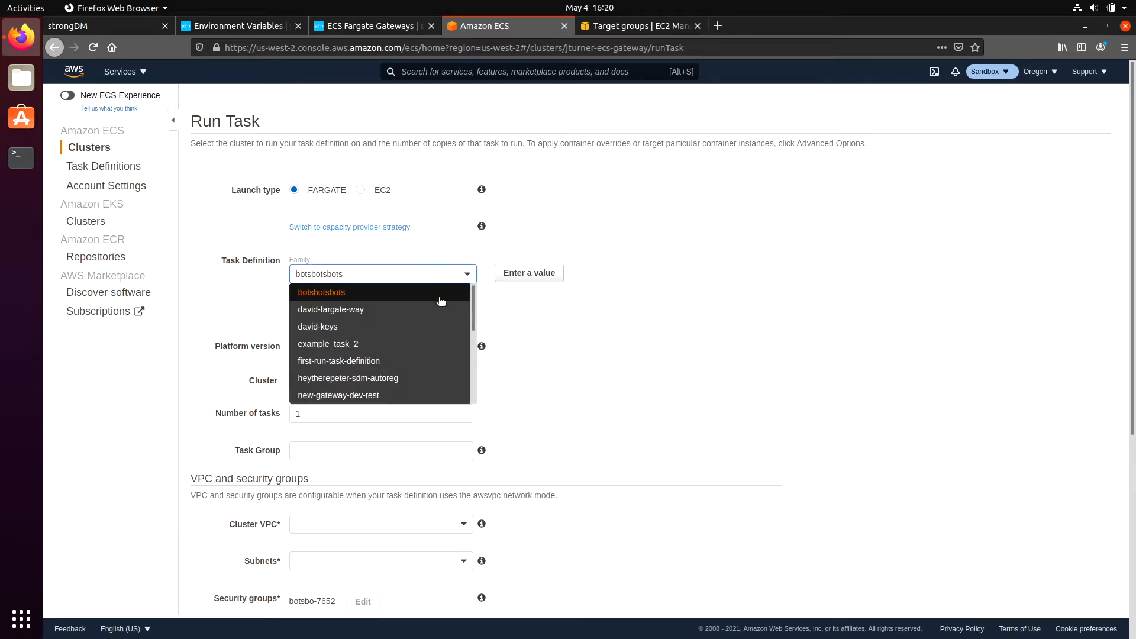
scroll(419, 318, down, 2)
scroll(418, 320, down, 3)
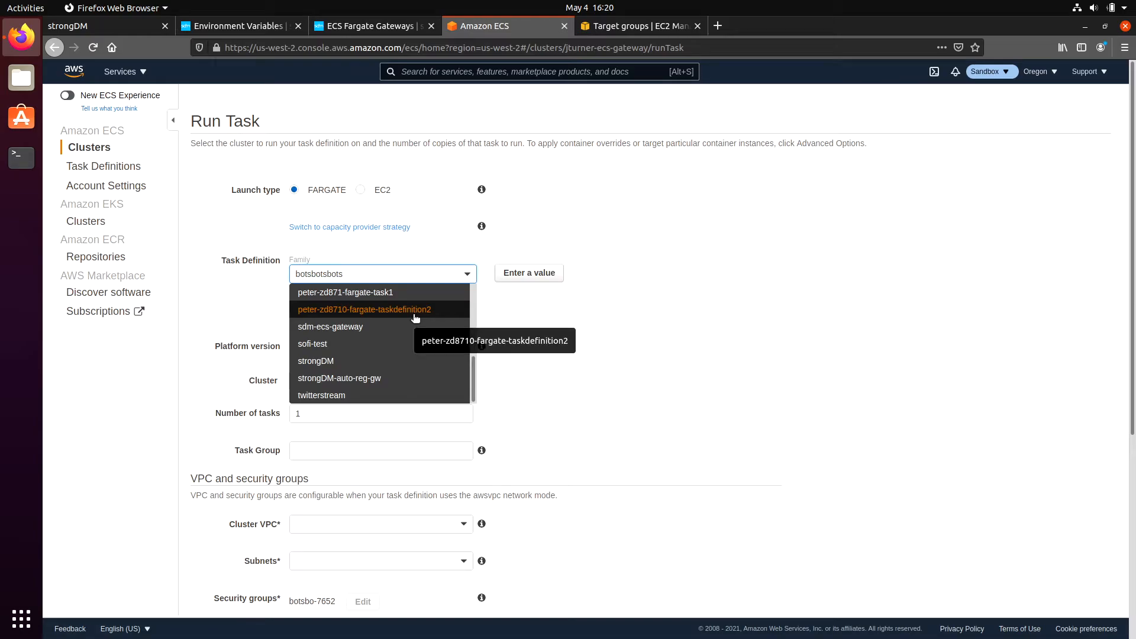
click(378, 326)
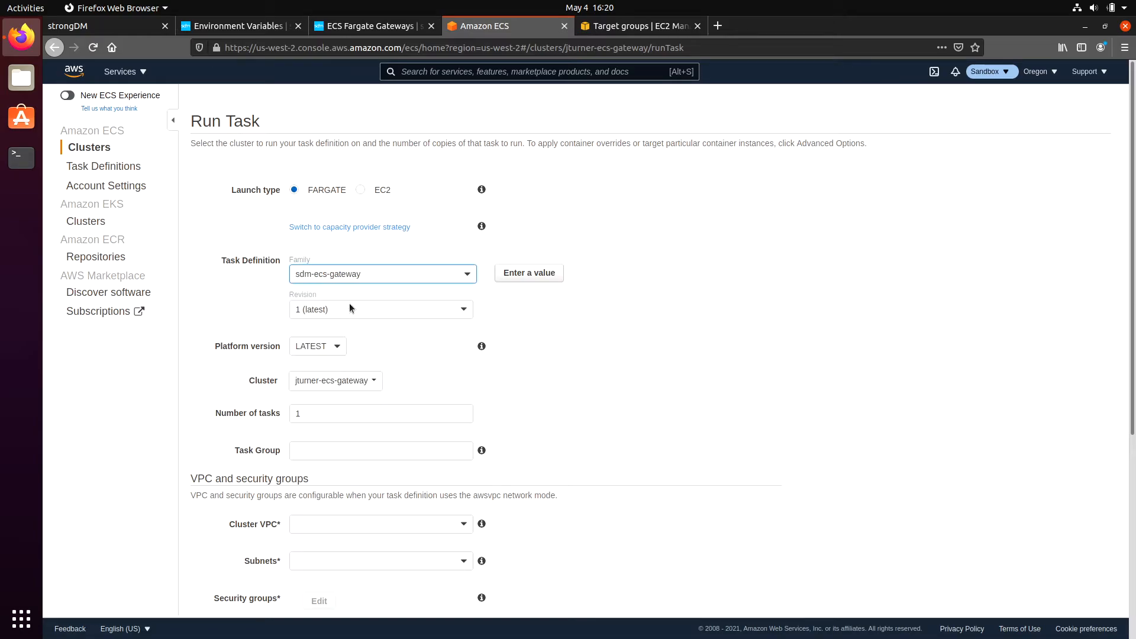
Step: Set the task's cluster VPC to vpc-023534cb436cd3d42 and add the subnet support-vpc-private-us-west-2b (10.0.2.0/24)
scroll(394, 386, down, 3)
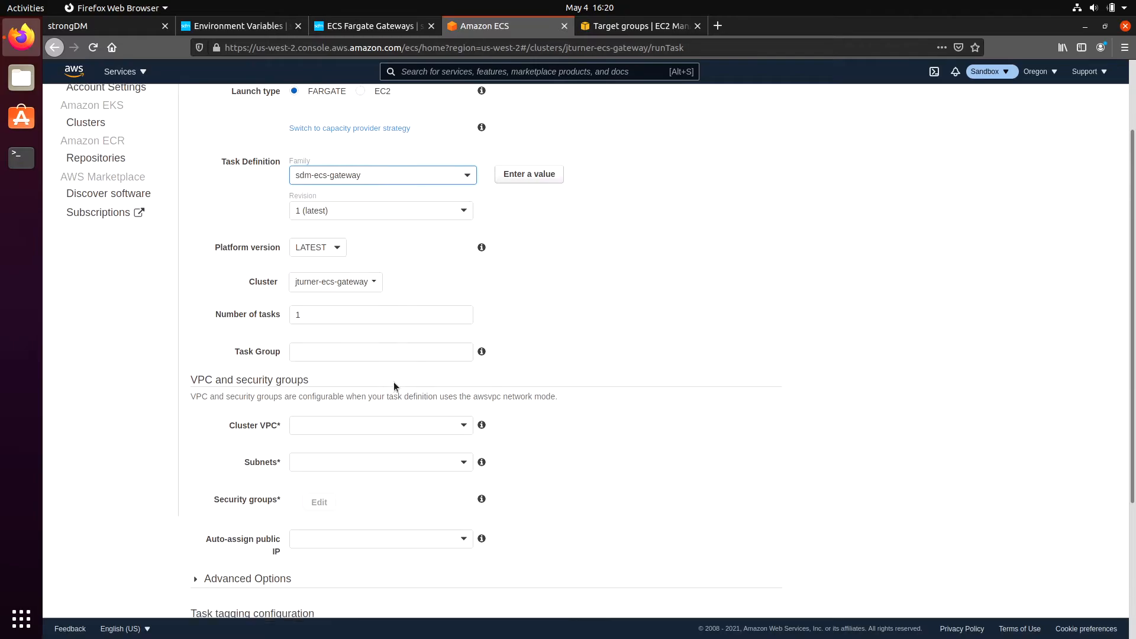
scroll(393, 383, down, 4)
click(359, 290)
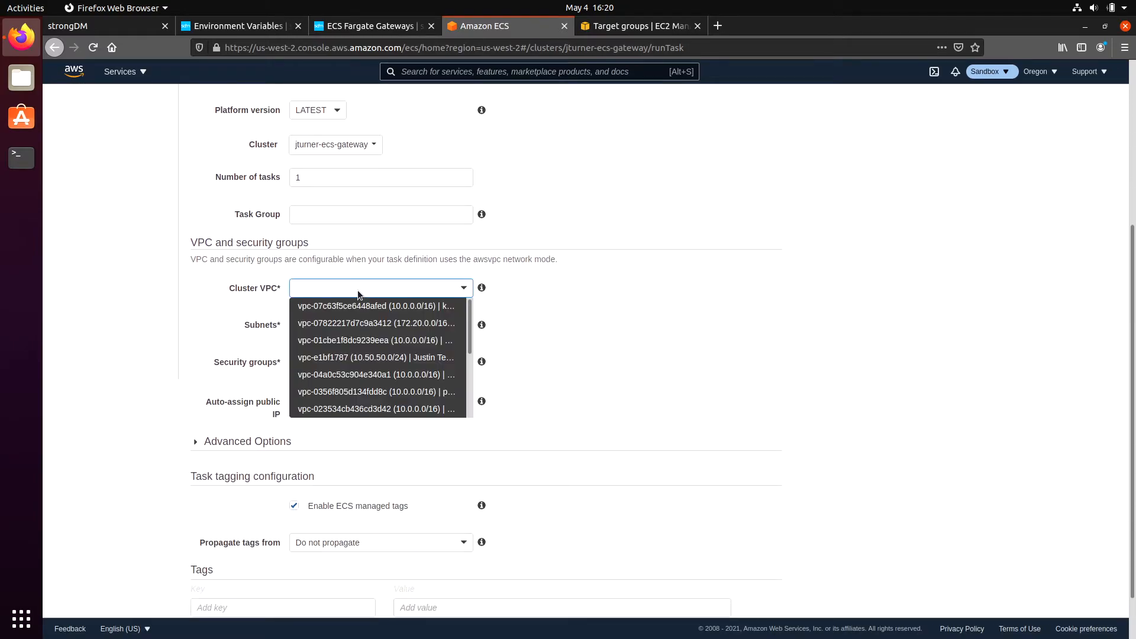
click(389, 408)
click(382, 325)
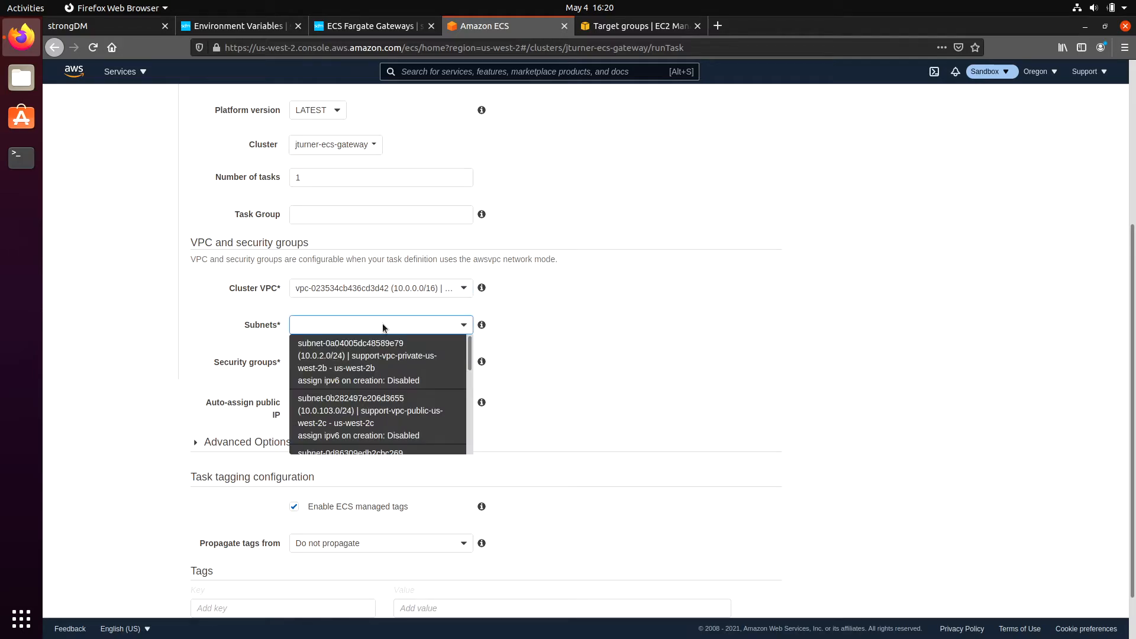
click(383, 365)
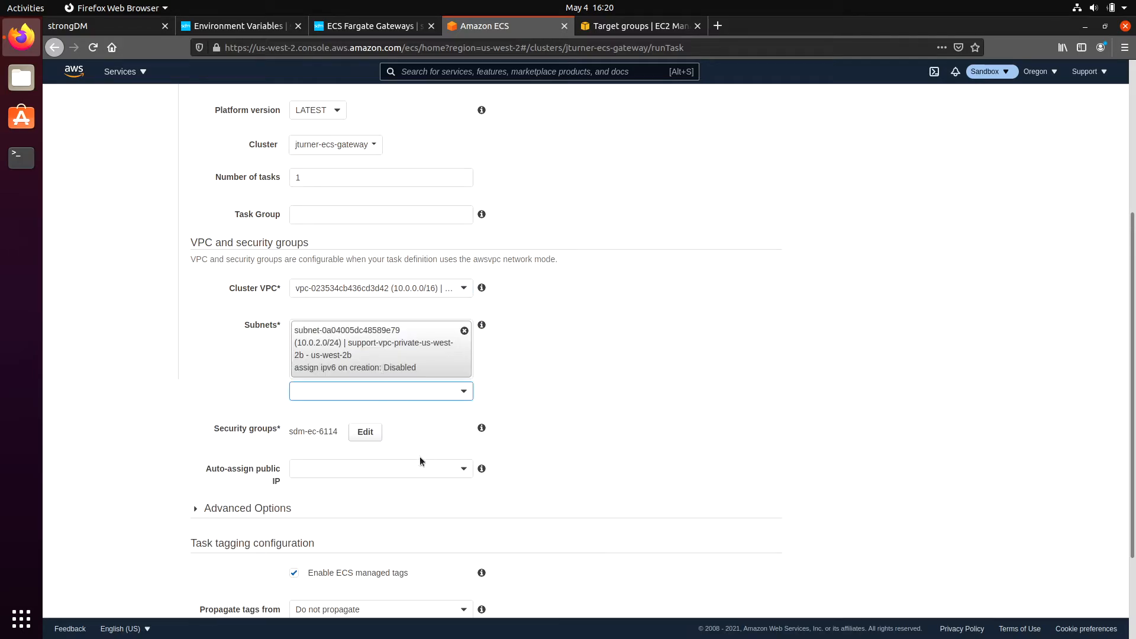
Step: Assign the existing security group described as "ecs gateway sg" to the task and save the choice
click(365, 432)
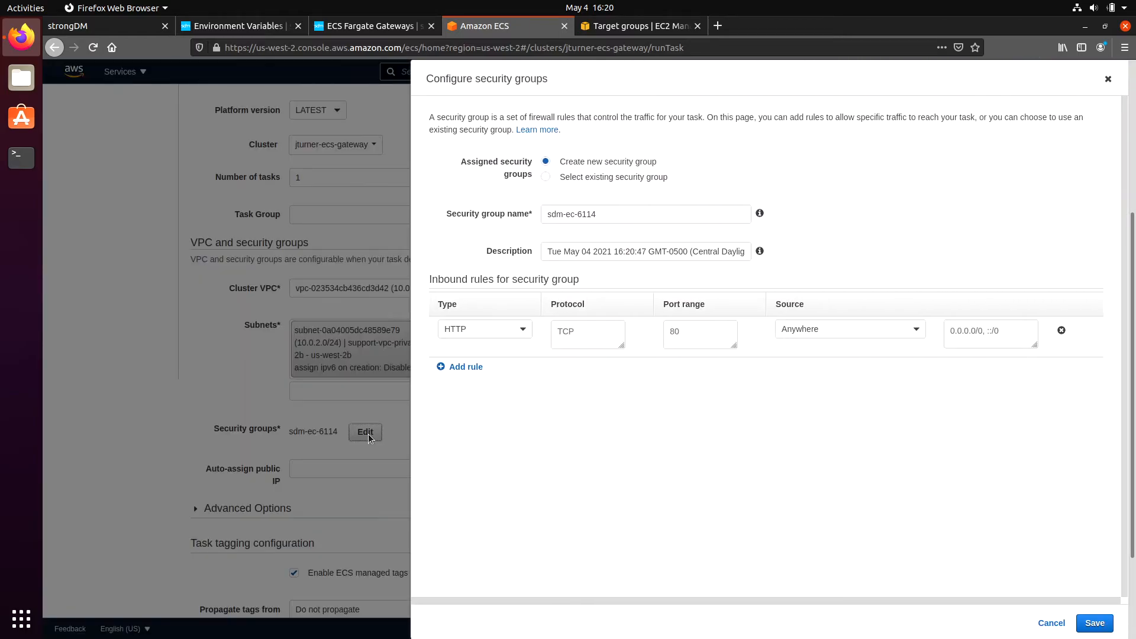
click(595, 177)
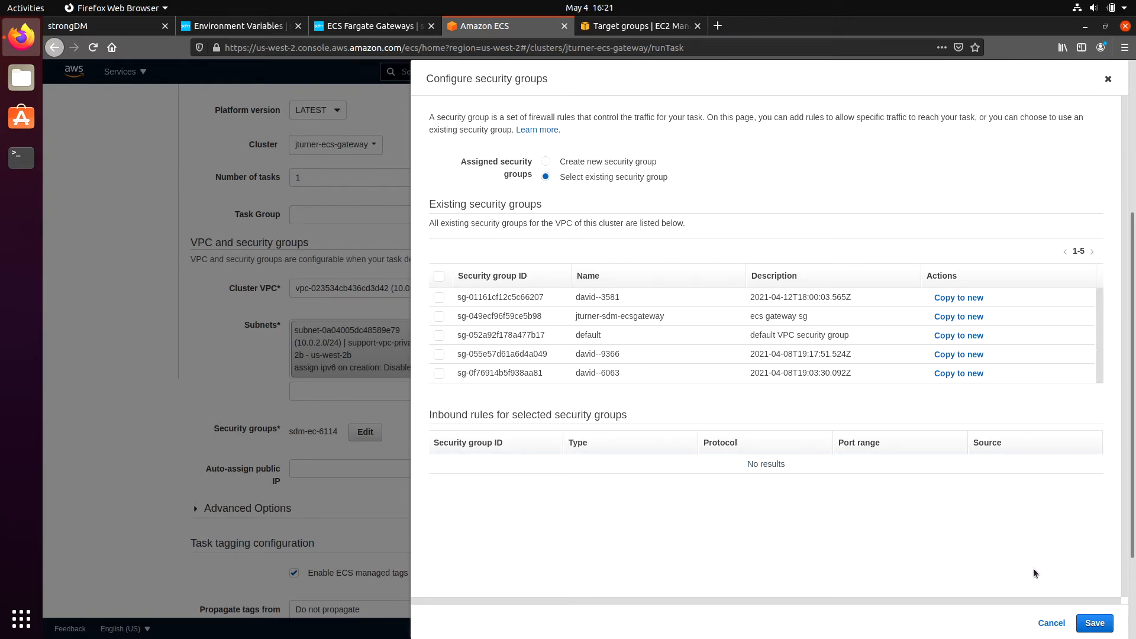
click(438, 316)
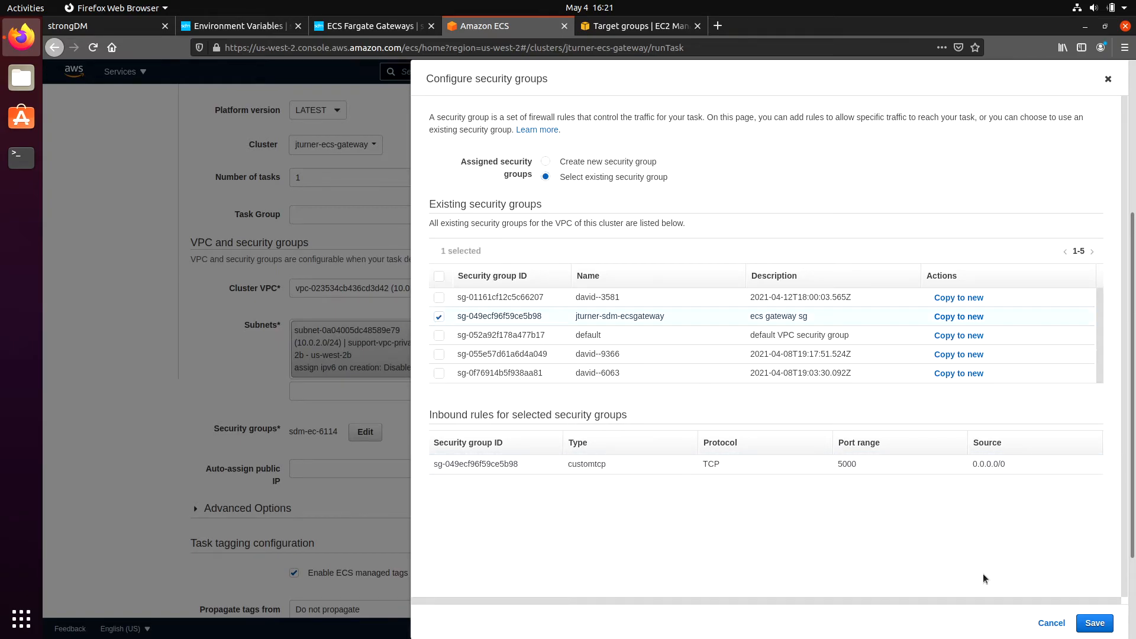
click(1096, 627)
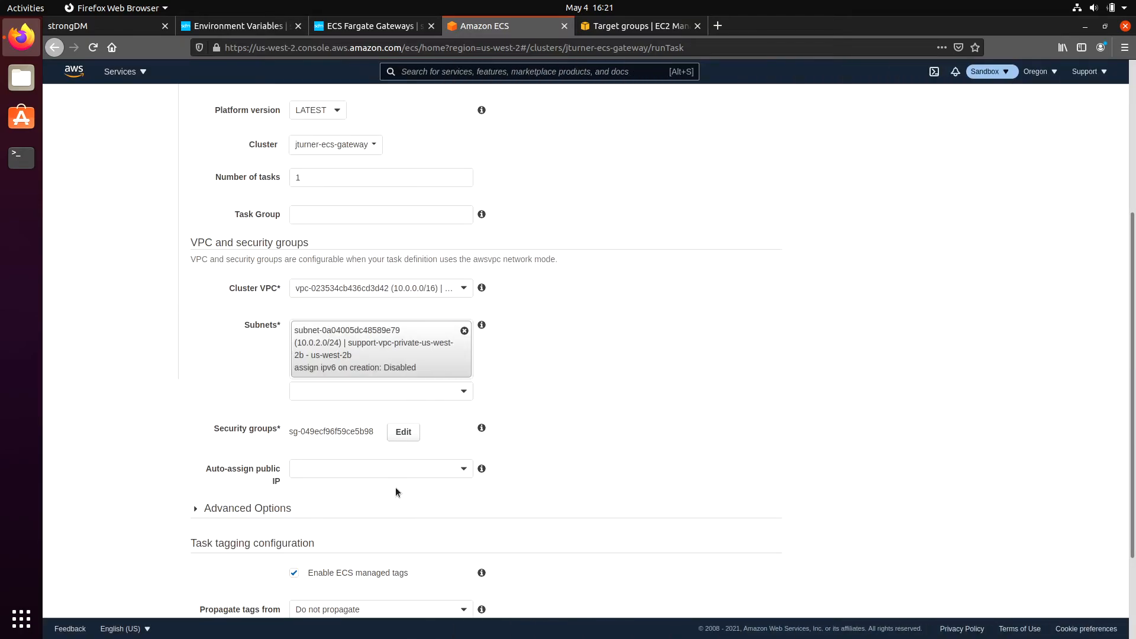
Step: Disable auto-assigned public IP for the task, expand its advanced options and run the task
click(393, 472)
click(390, 501)
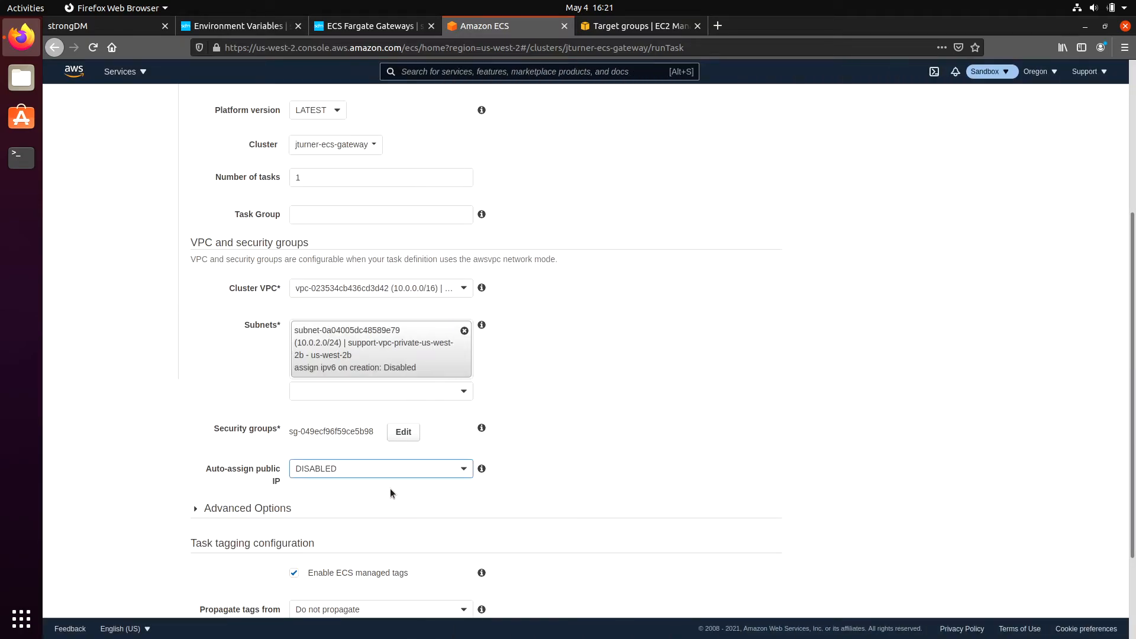
scroll(390, 489, down, 3)
click(217, 384)
scroll(339, 406, down, 5)
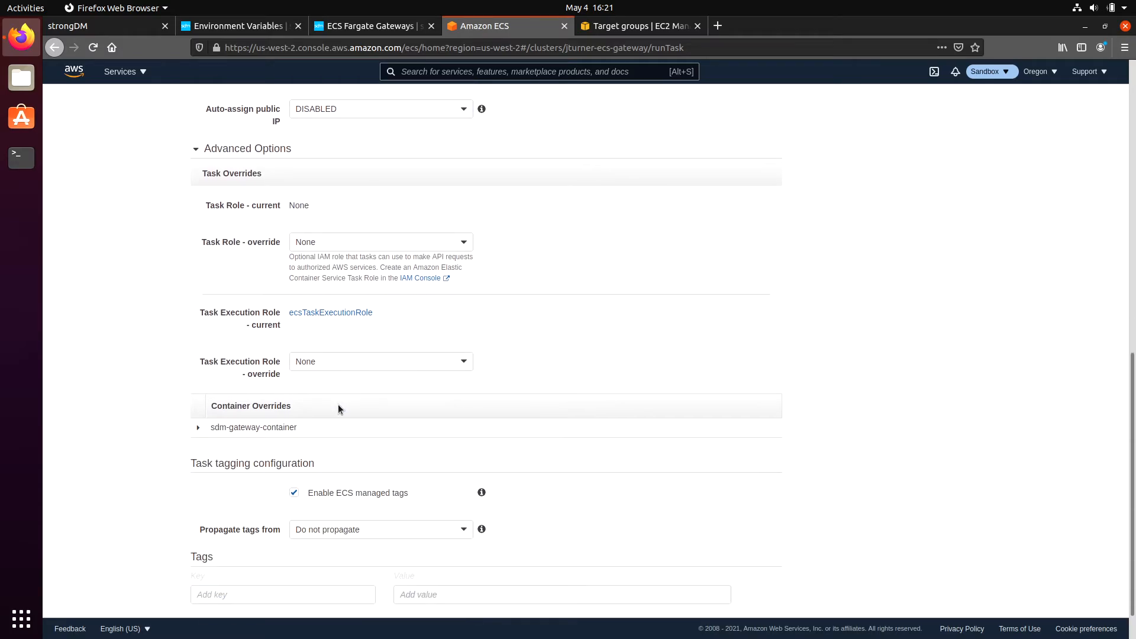
scroll(890, 519, down, 1)
click(1084, 609)
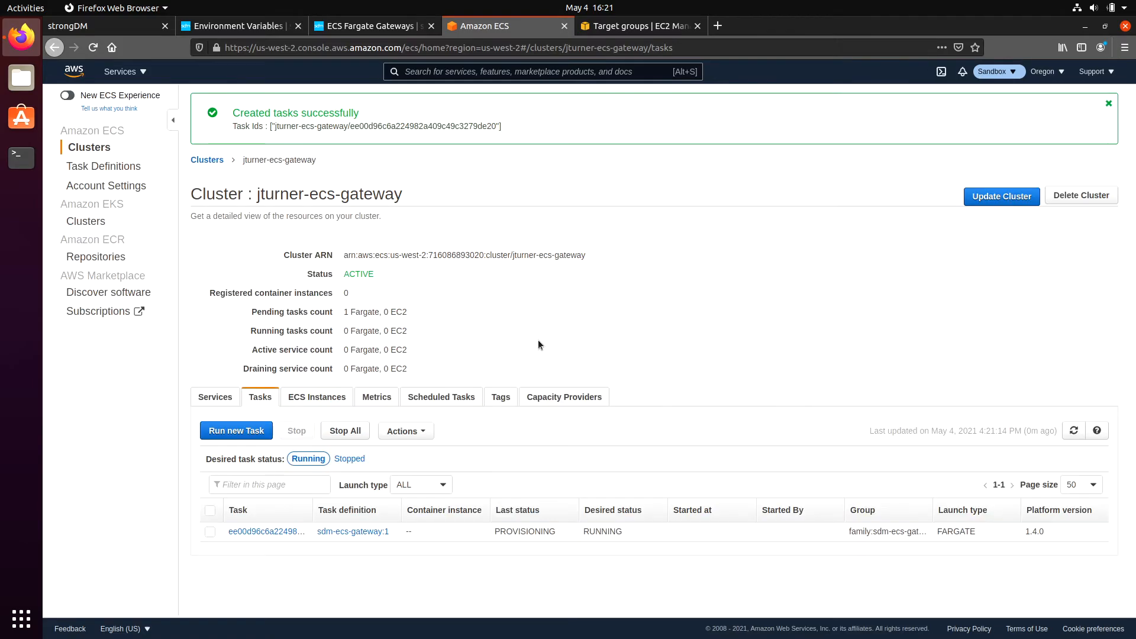
Step: Start a new service in the cluster with launch type FARGATE and the sdm-ecs-gateway task definition
click(219, 398)
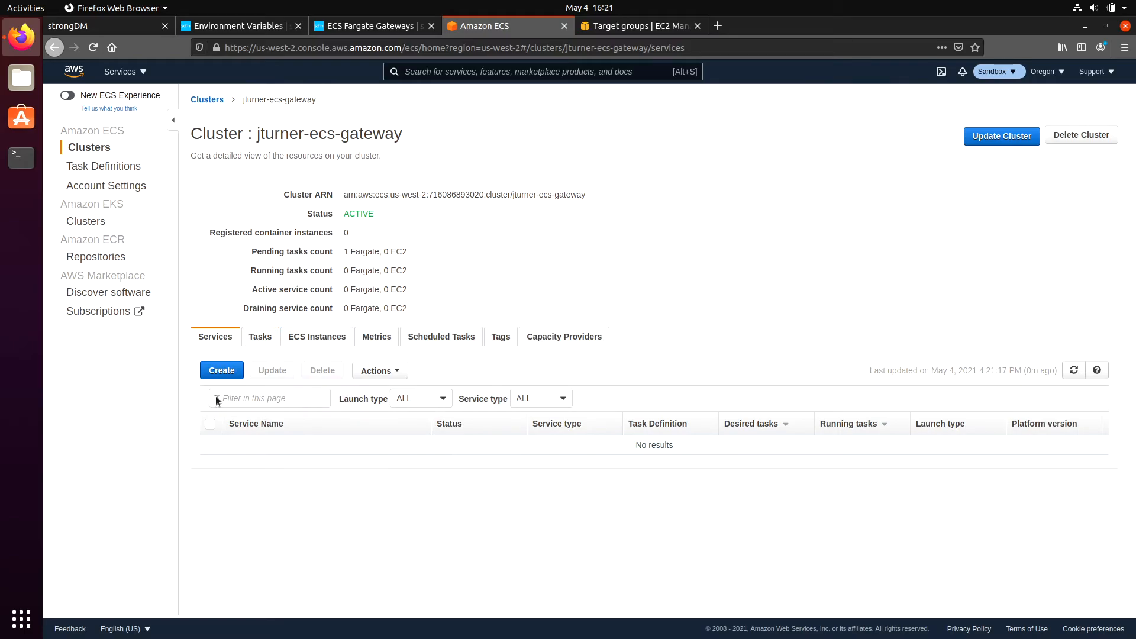
click(218, 365)
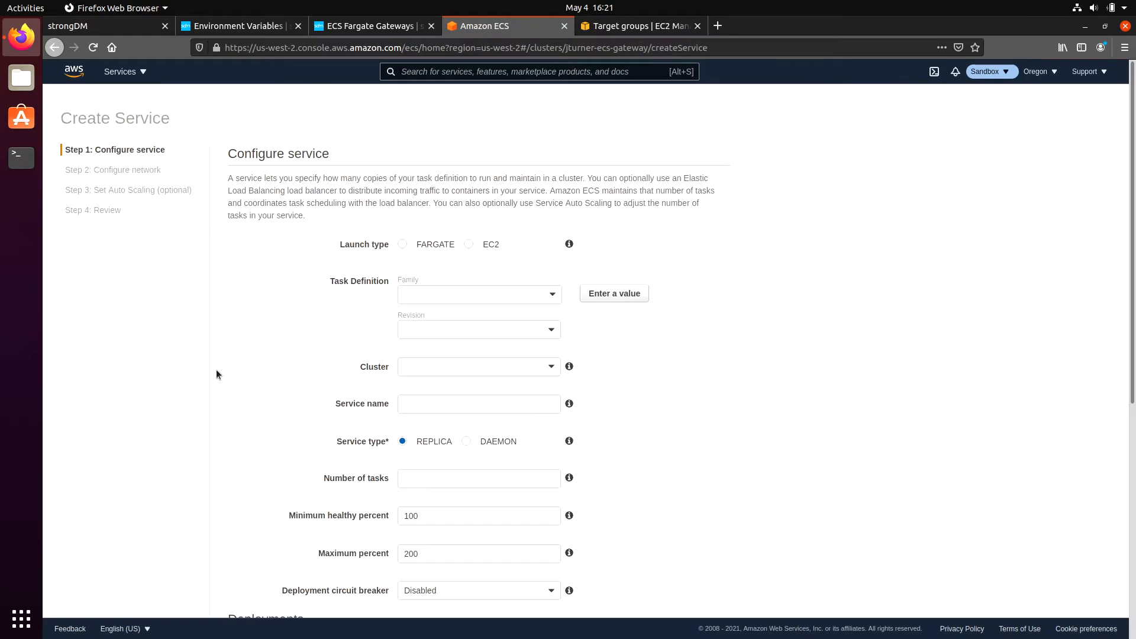
click(402, 245)
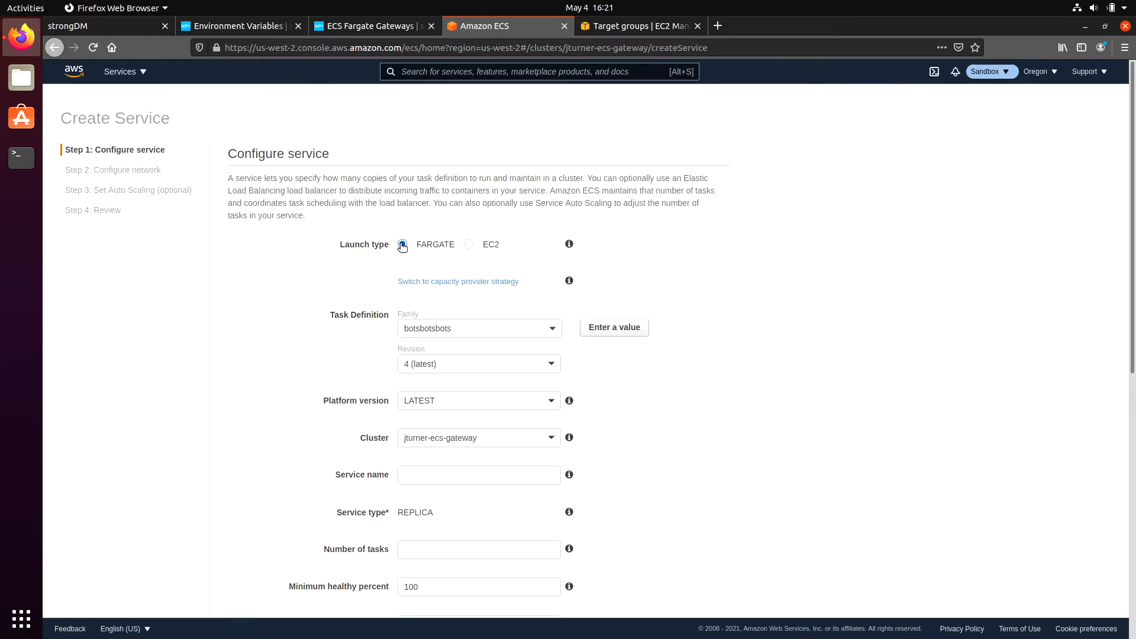
click(496, 329)
scroll(494, 360, down, 5)
scroll(493, 362, down, 2)
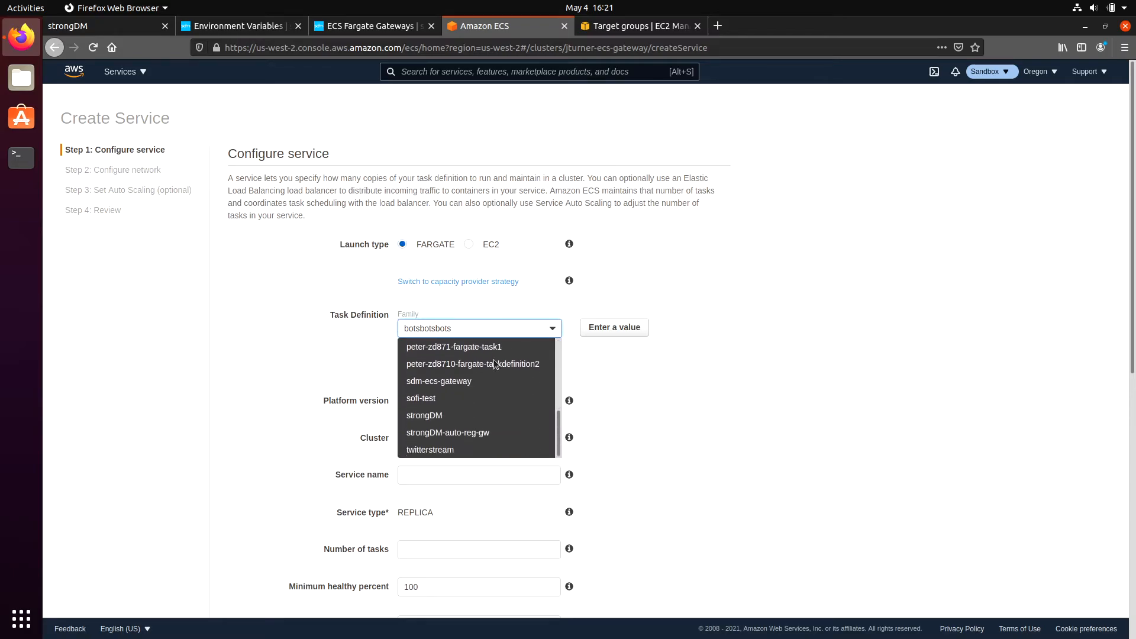
scroll(496, 363, up, 1)
click(454, 413)
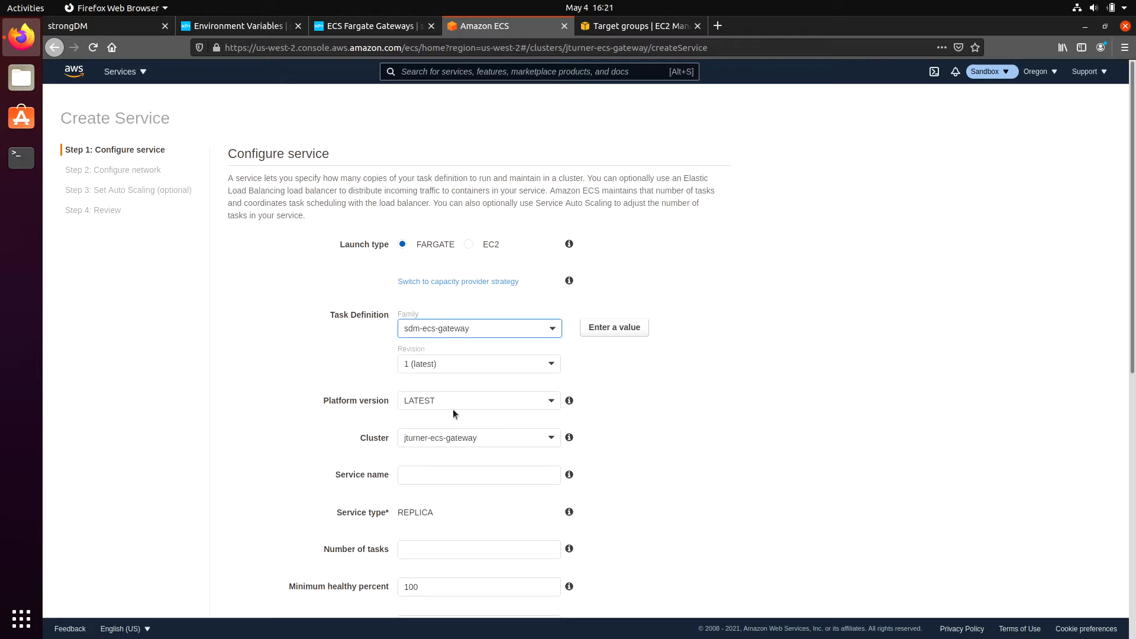
Step: Name the service with the owner's username plus "-ecs-gateway", set 1 task, minimum healthy percent 0 and maximum percent 100, and continue to network configuration
click(471, 477)
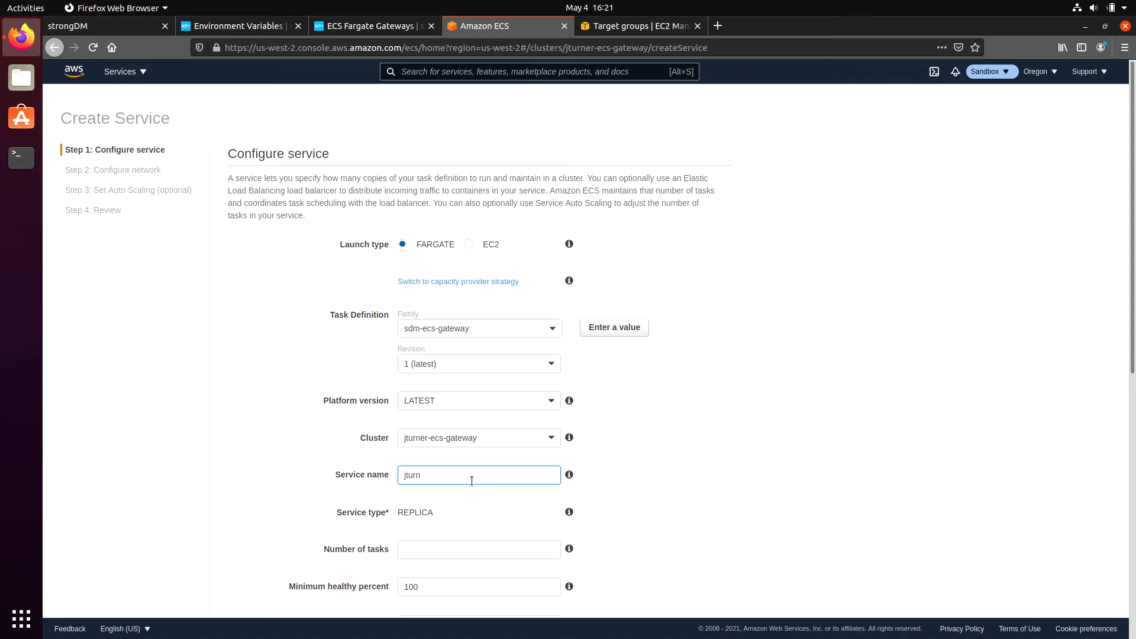
text(jturner-ecs-gatewa)
click(437, 545)
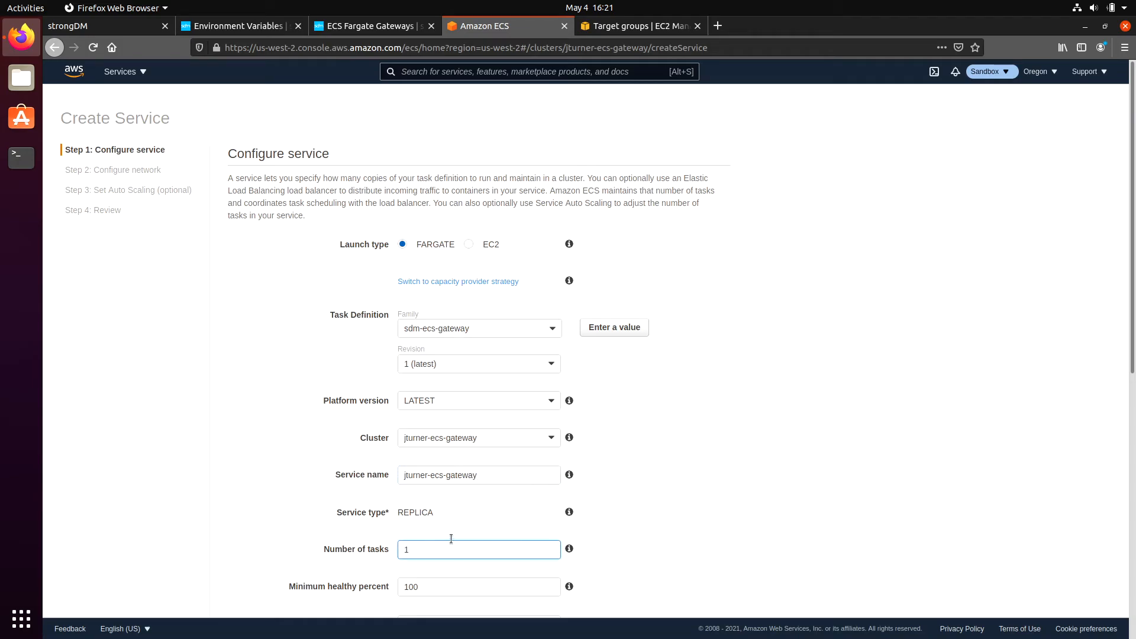
scroll(439, 541, down, 5)
key(Tab)
text(0)
key(Tab)
text(100)
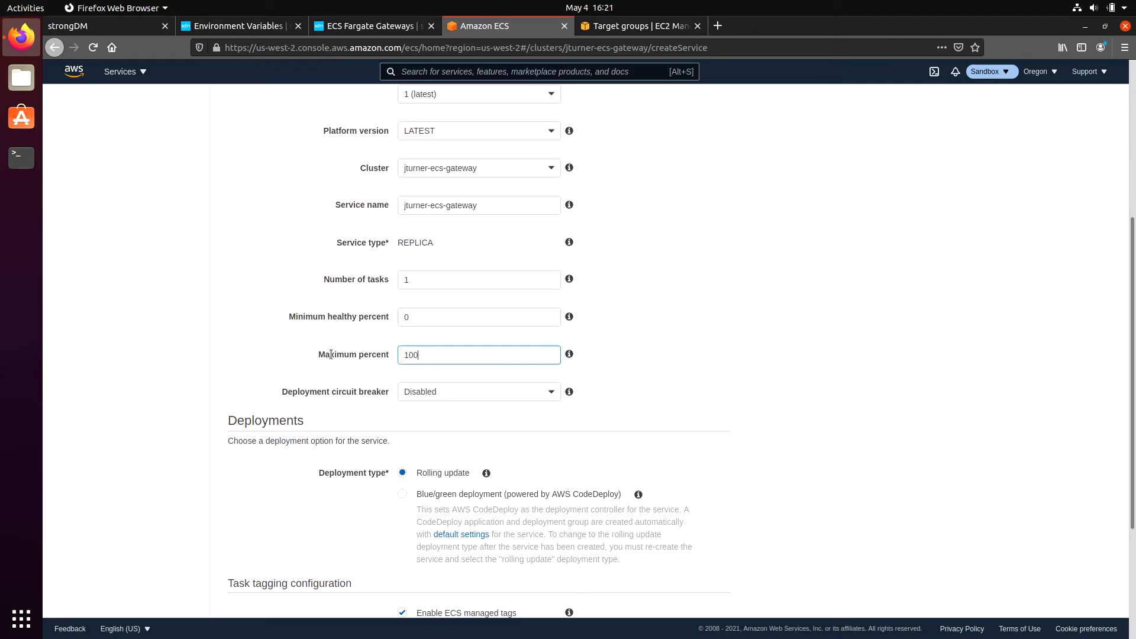
scroll(425, 389, down, 3)
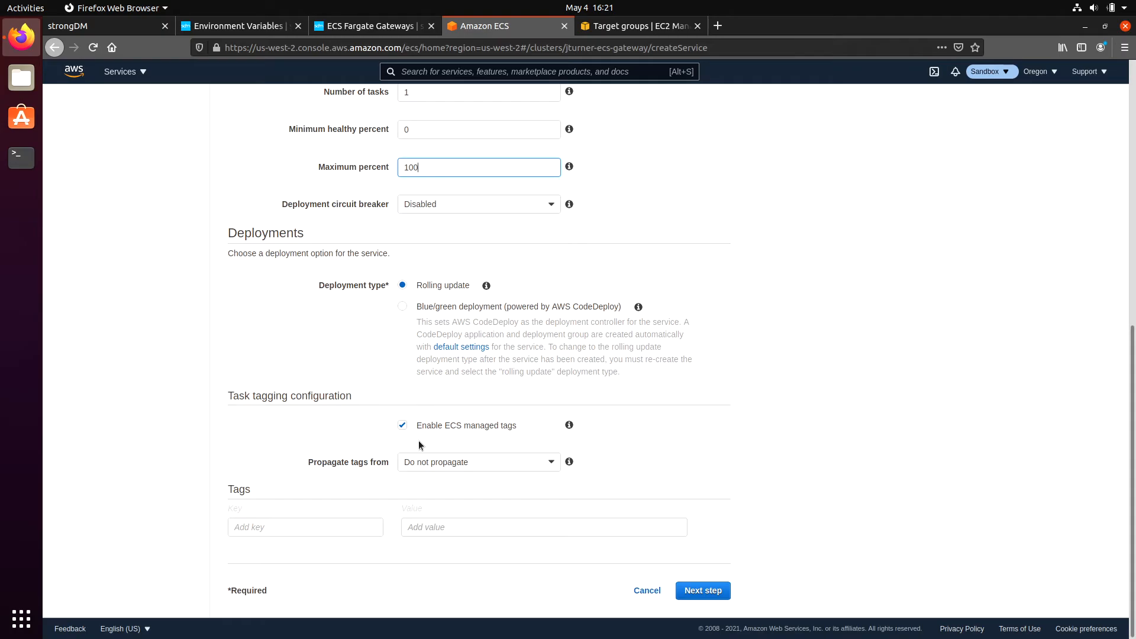
click(710, 598)
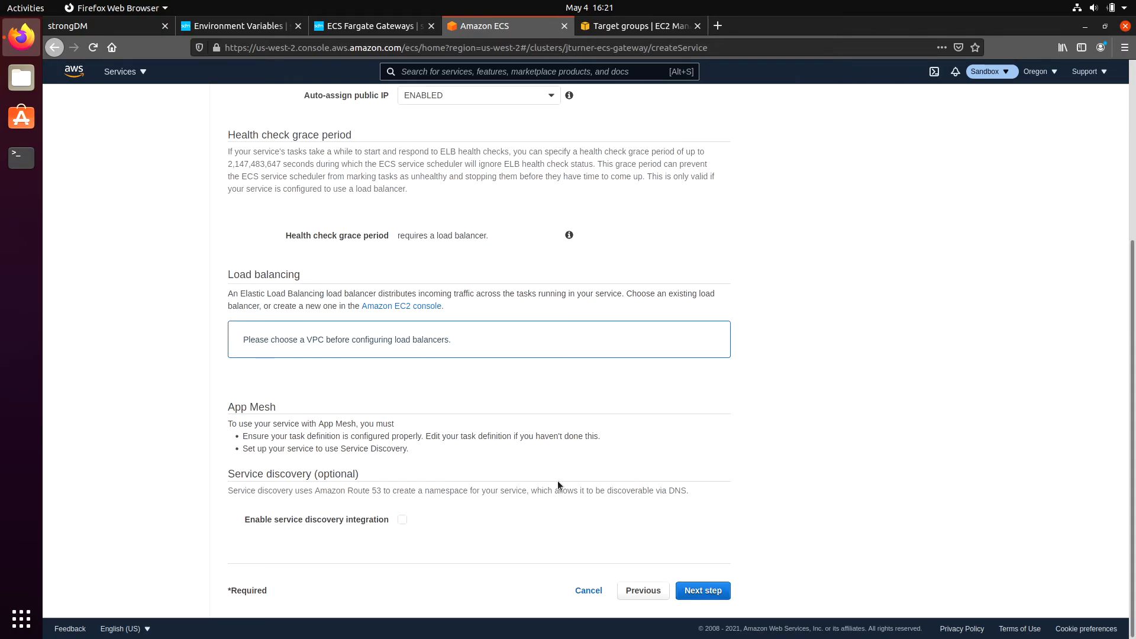
Step: Set the service's cluster VPC to vpc-023534cb436cd3d42 and add the subnet support-vpc-private-us-west-2b (10.0.2.0/24)
scroll(553, 481, up, 5)
click(463, 217)
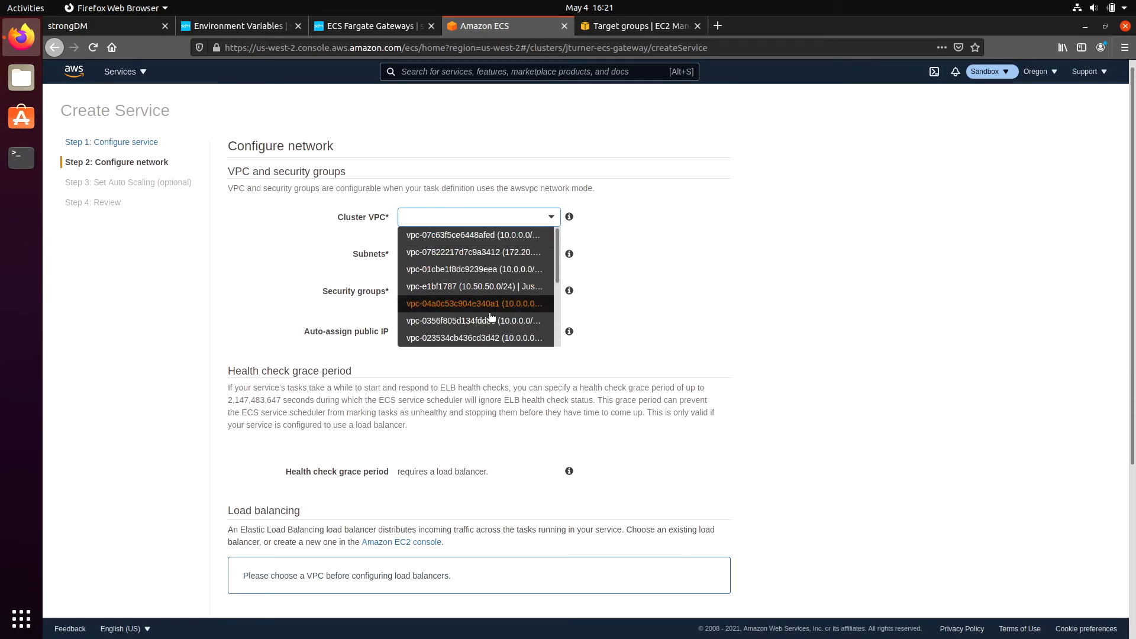
click(484, 340)
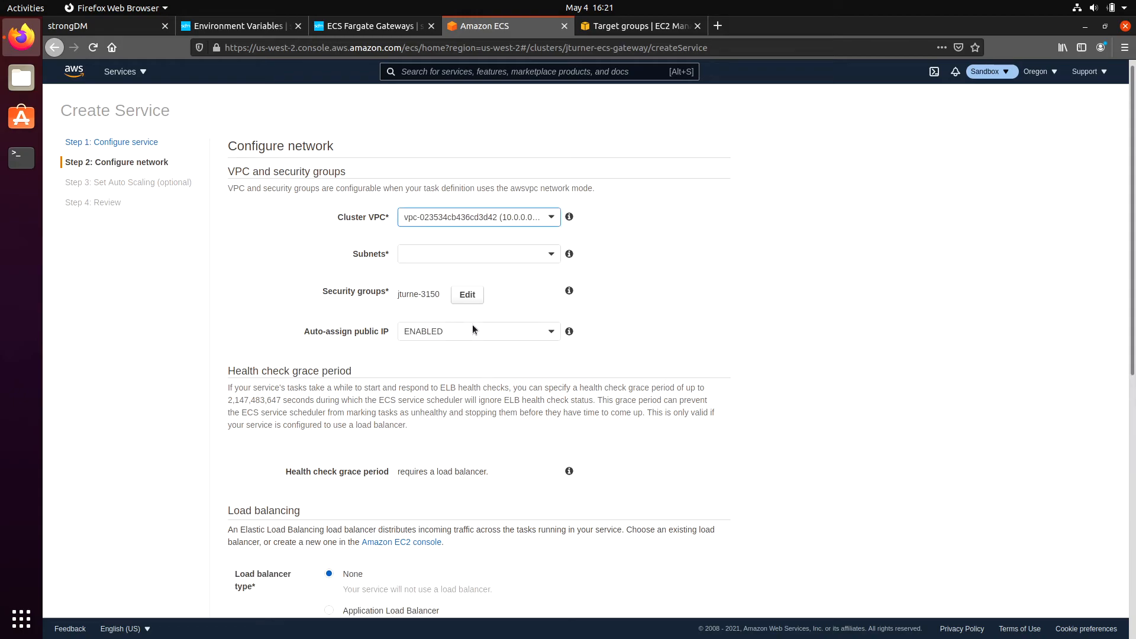
click(450, 254)
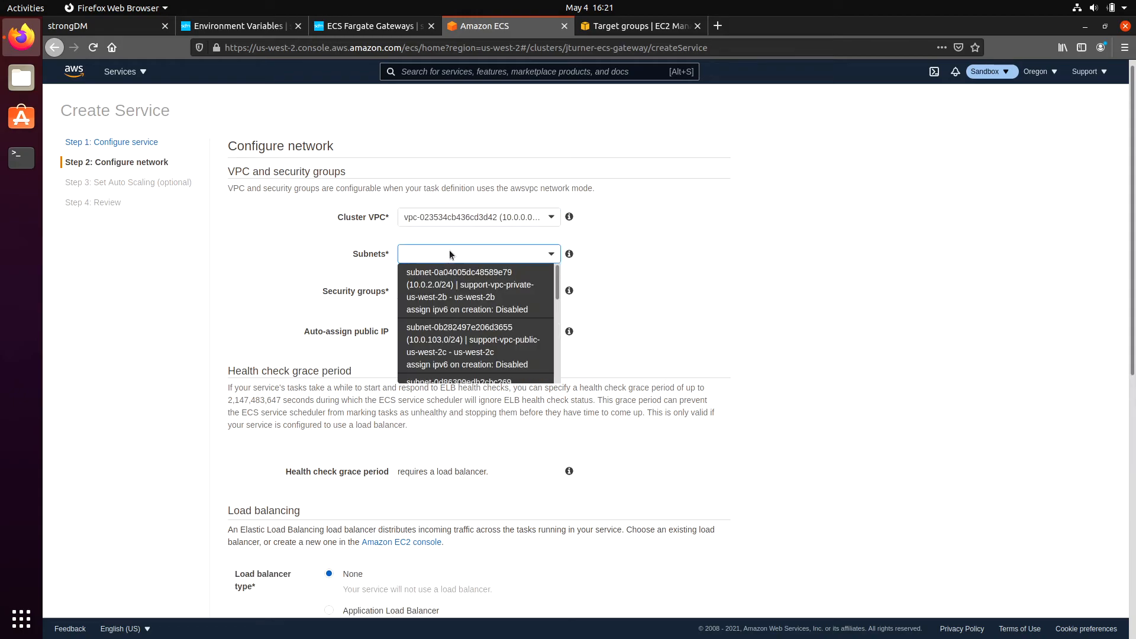
click(456, 287)
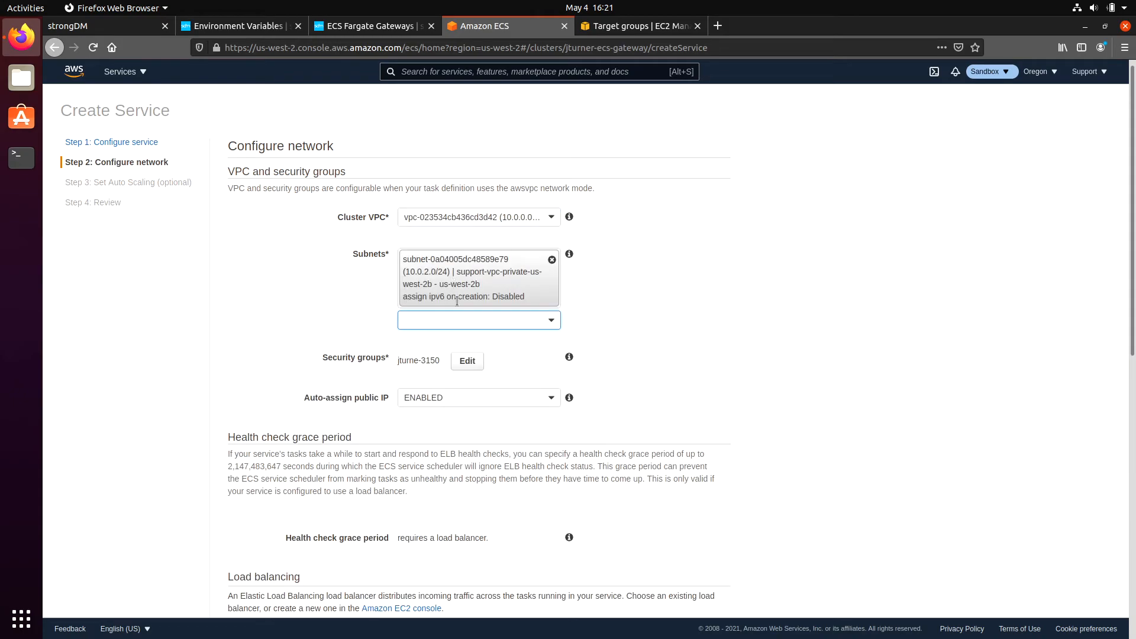
Step: Assign the existing security group described as "ecs gateway sg" to the service and disable auto-assigned public IP
click(467, 361)
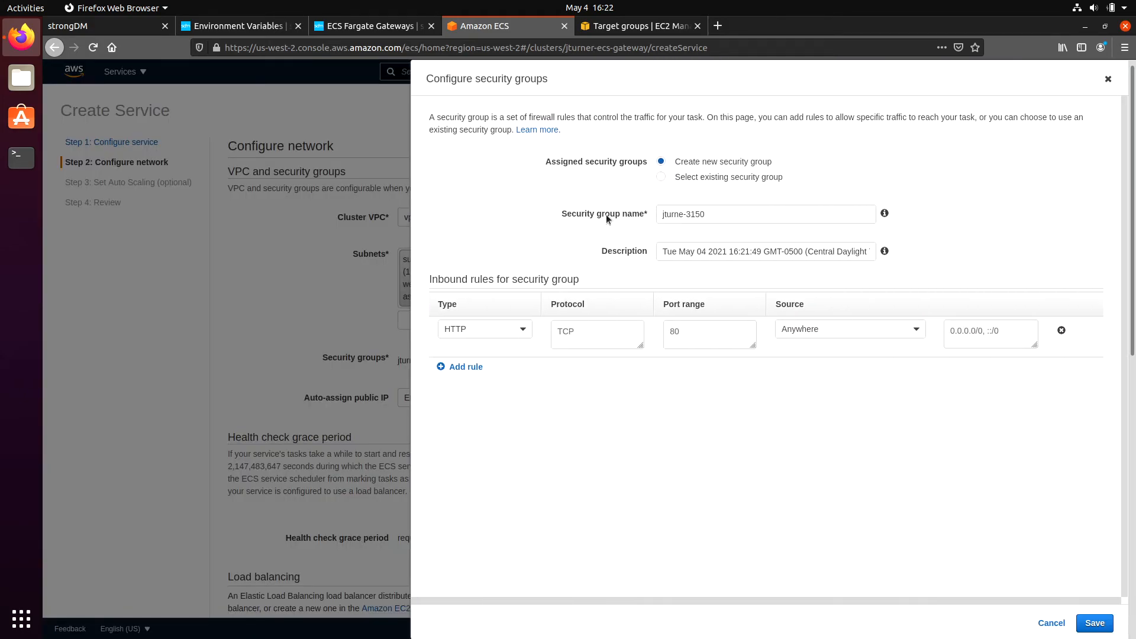
click(661, 178)
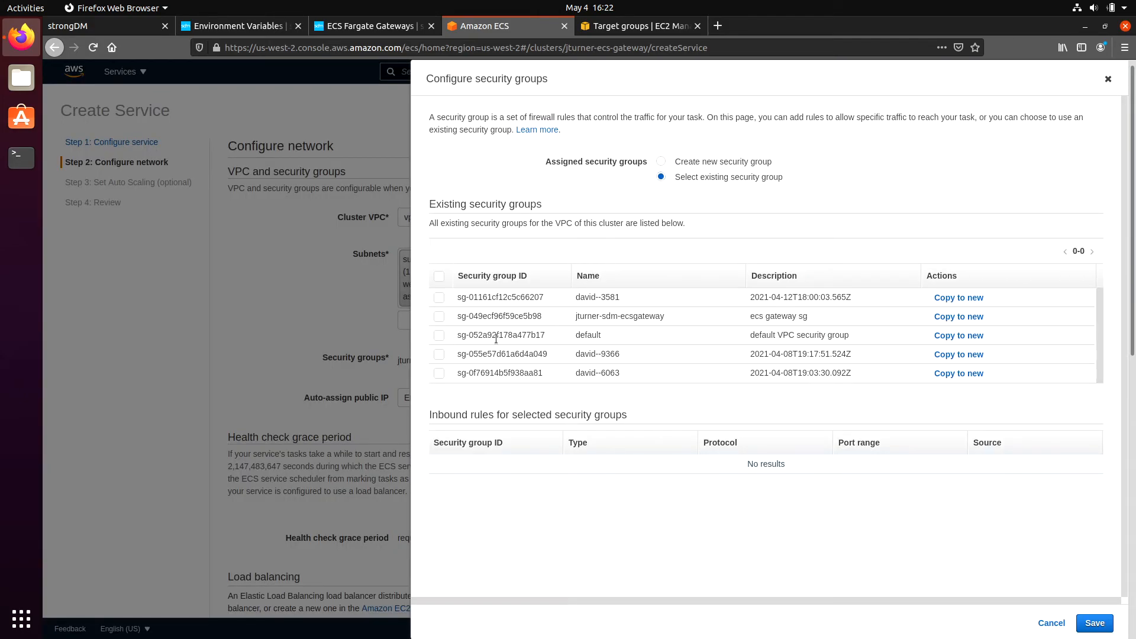
click(439, 316)
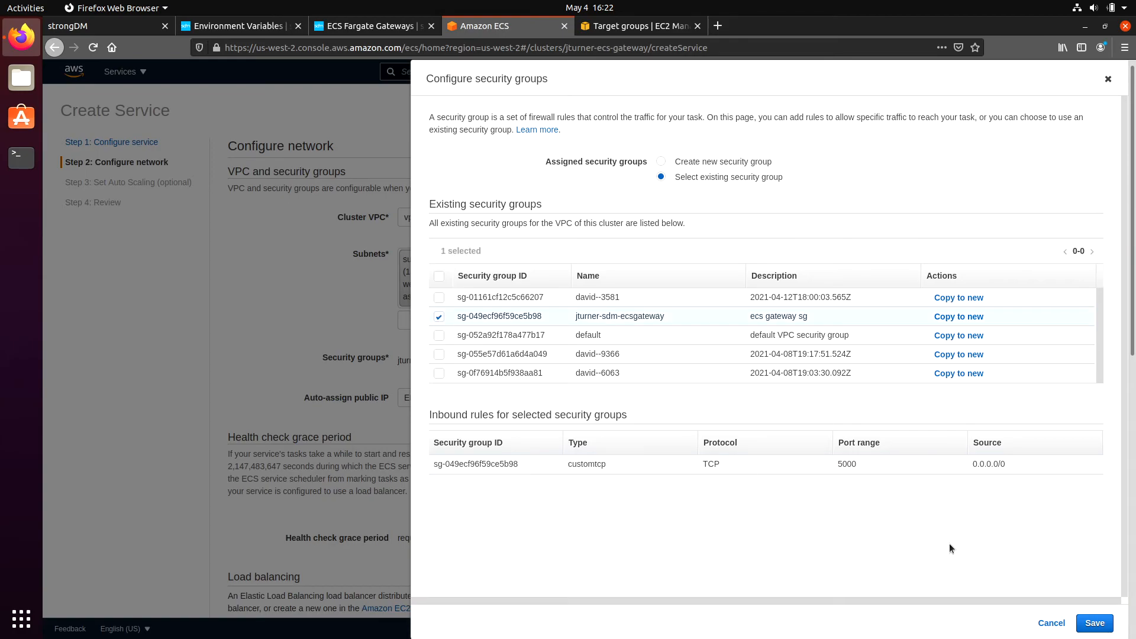
click(1095, 623)
click(516, 397)
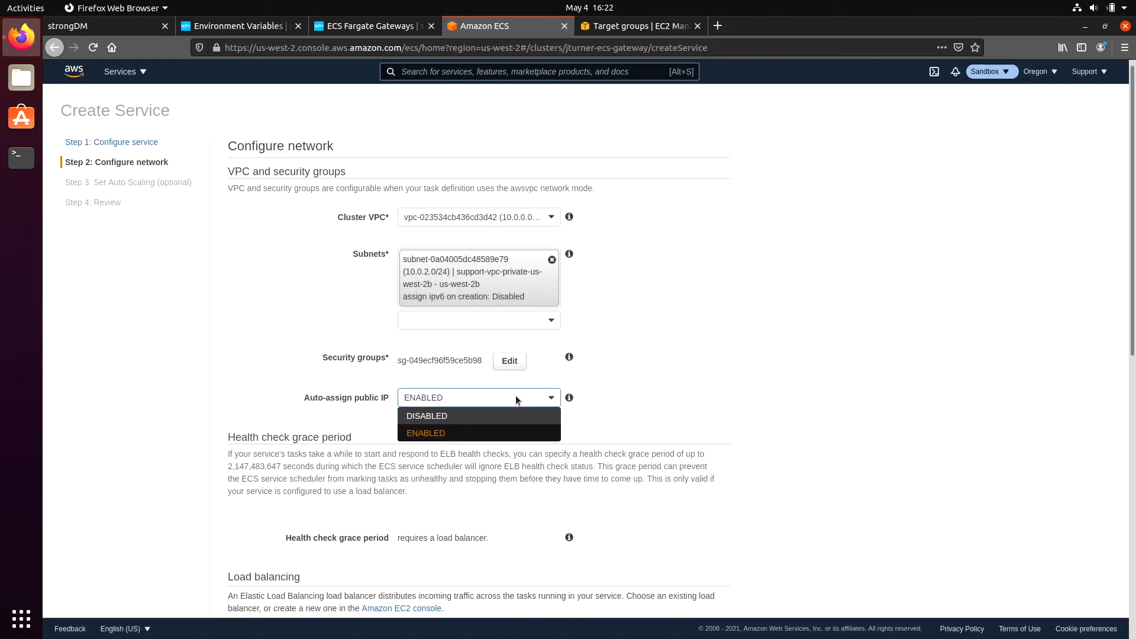
click(518, 427)
Step: Choose Network Load Balancer as the service's load balancer type and add the sdm-gateway-container to it
scroll(517, 425, down, 6)
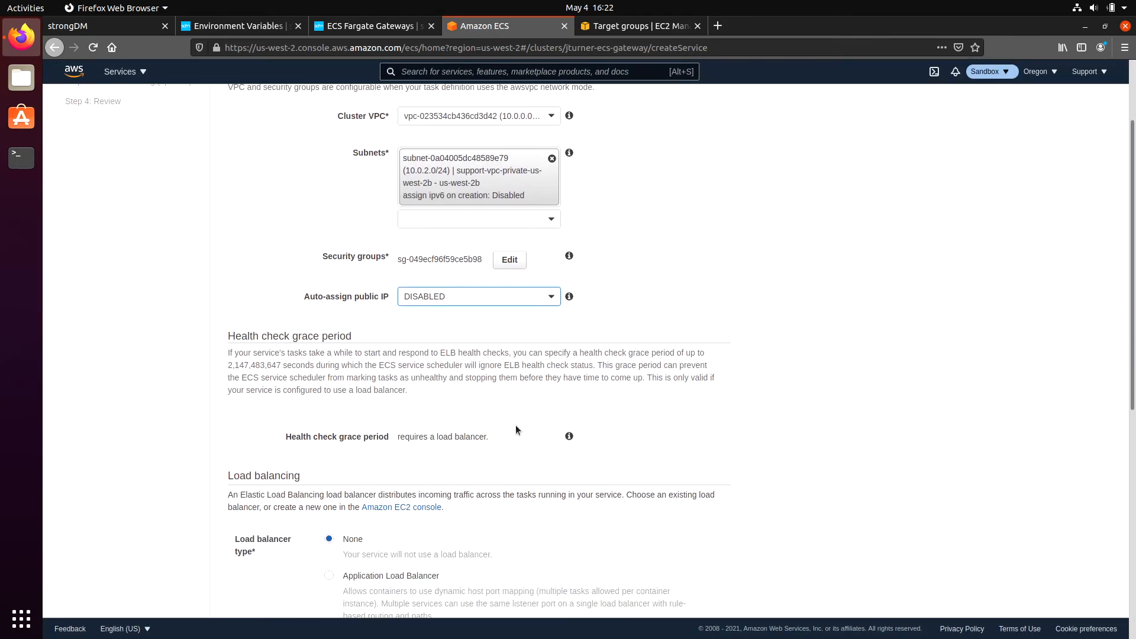
click(329, 402)
scroll(430, 444, down, 2)
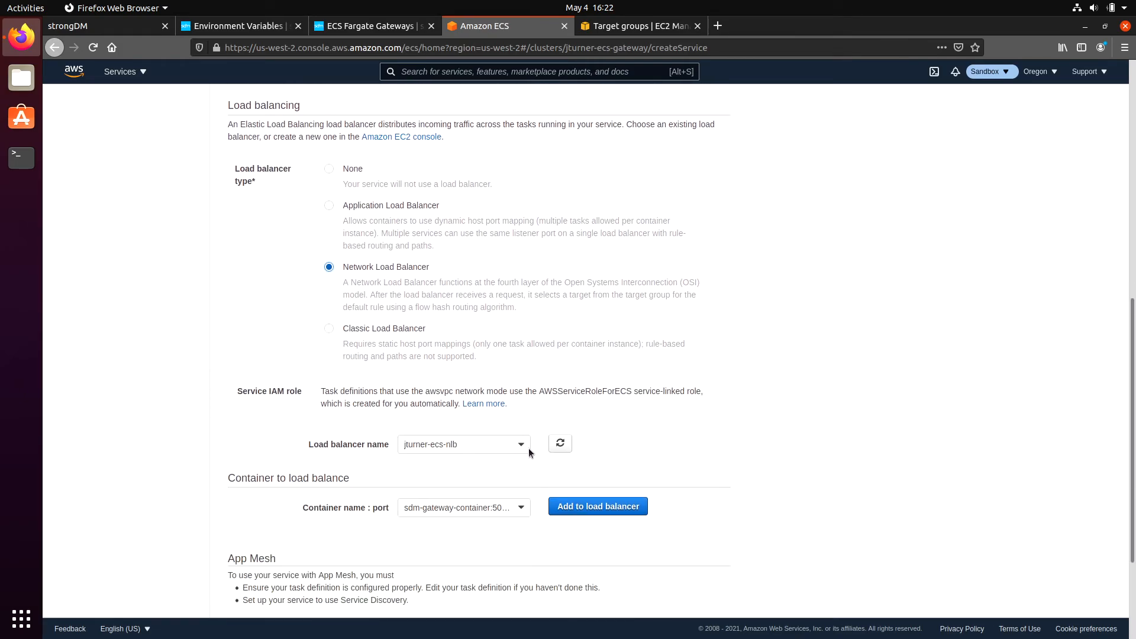
click(582, 508)
Step: Set the container's production listener port to the existing 5000:TCP listener
scroll(445, 349, down, 3)
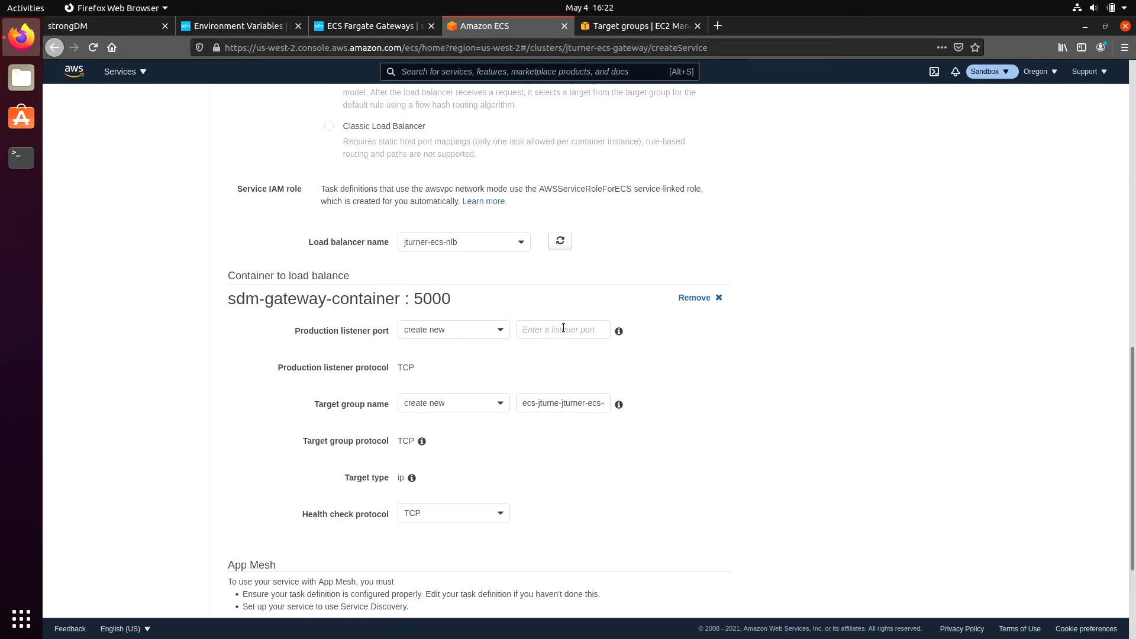
click(563, 328)
click(478, 330)
click(476, 369)
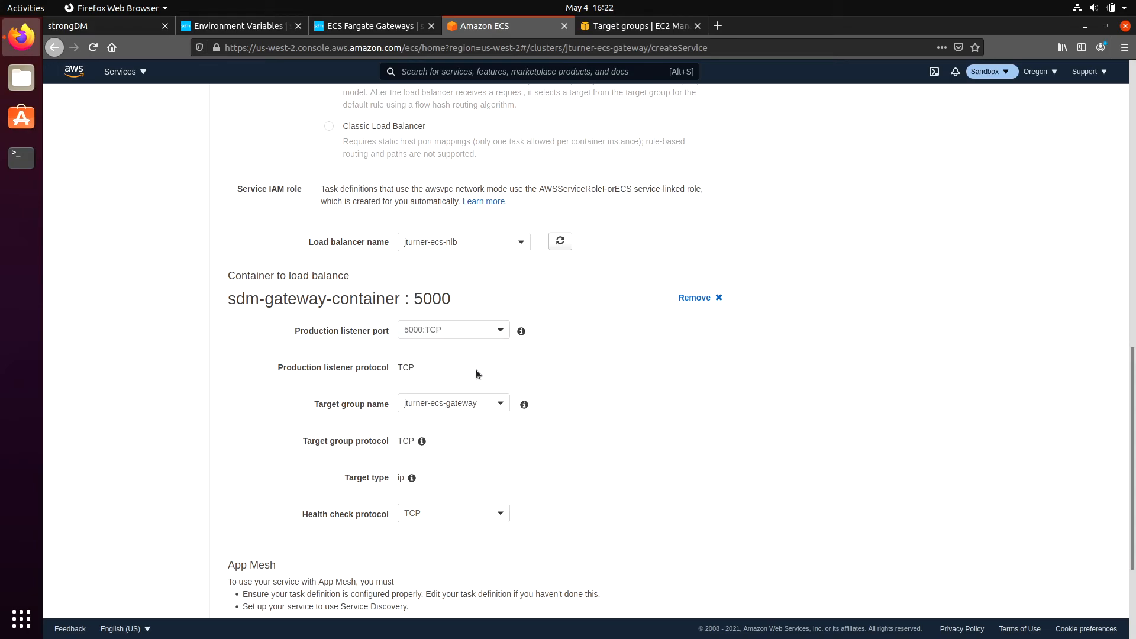
Step: Continue without service auto scaling, review the configuration and create the service
scroll(592, 474, down, 5)
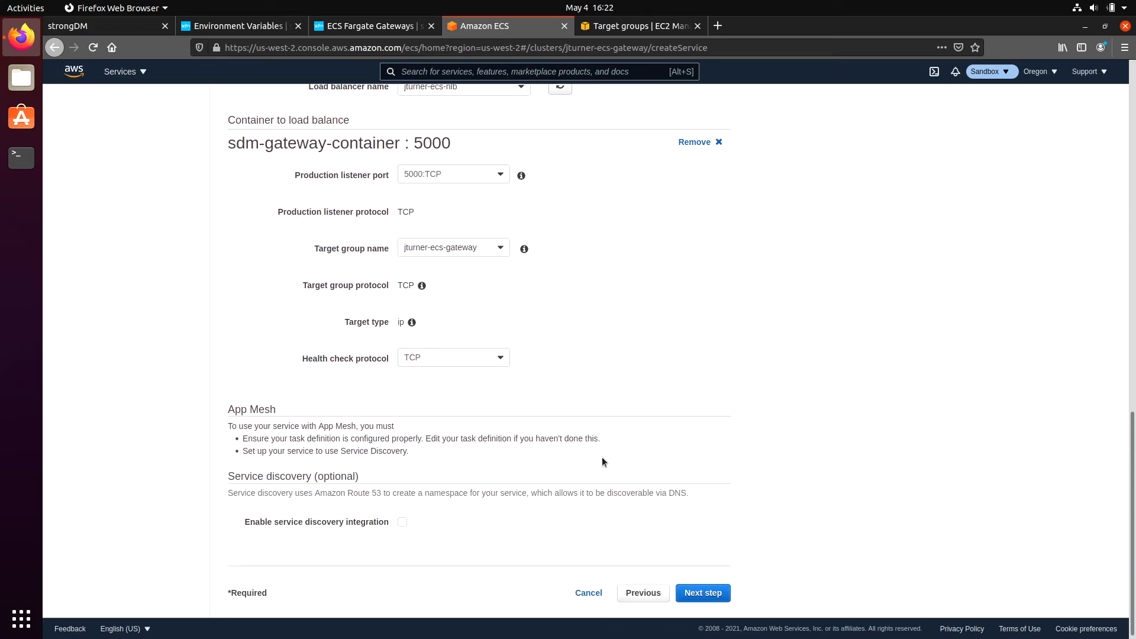
click(704, 591)
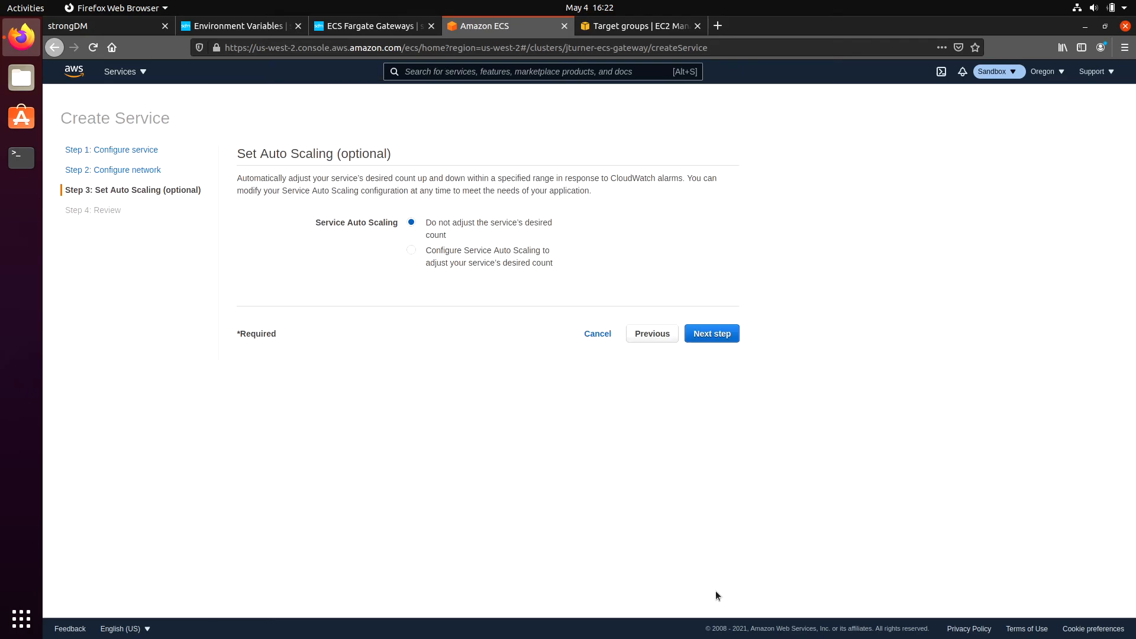
click(710, 334)
scroll(713, 453, down, 5)
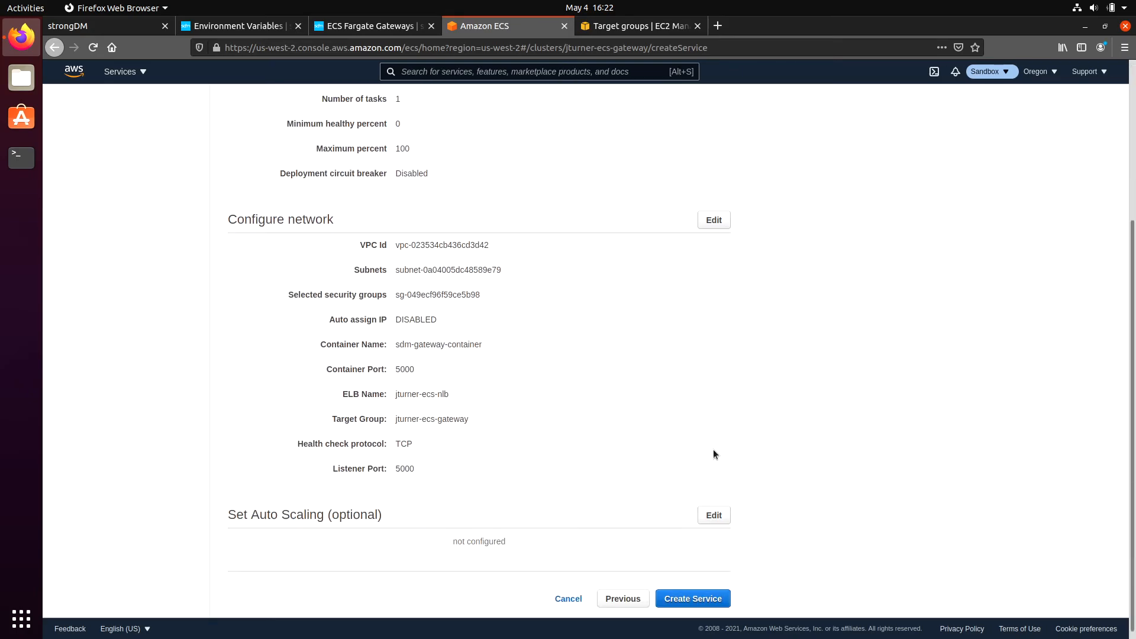
click(698, 592)
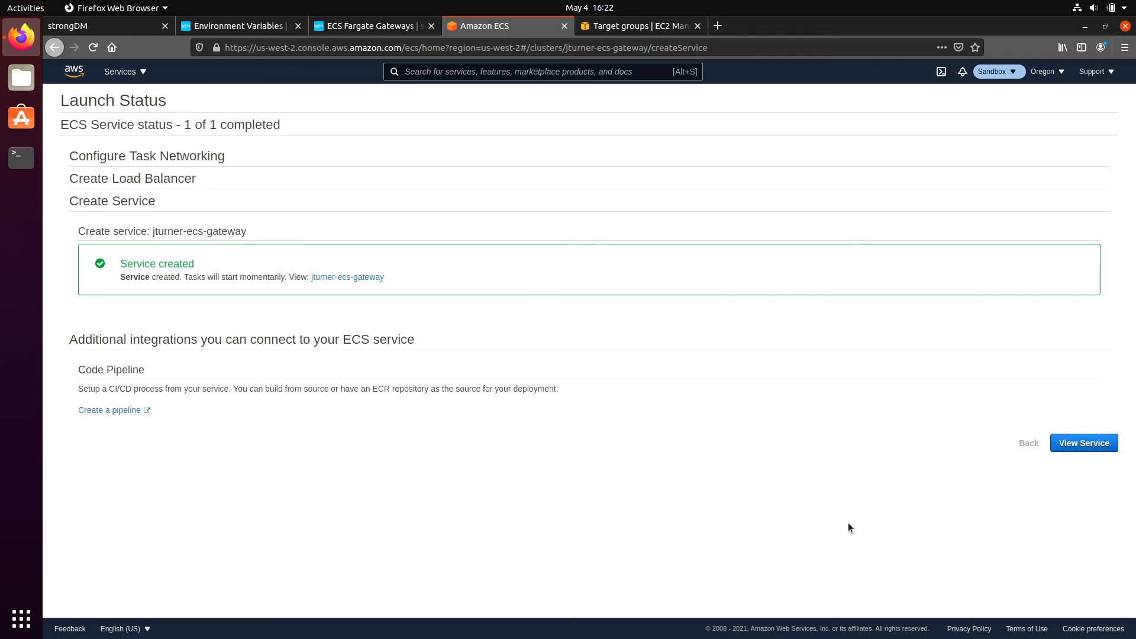
Step: Open the new service, inspect its load balancing and network details, and refresh its task list to check the task status
click(1084, 443)
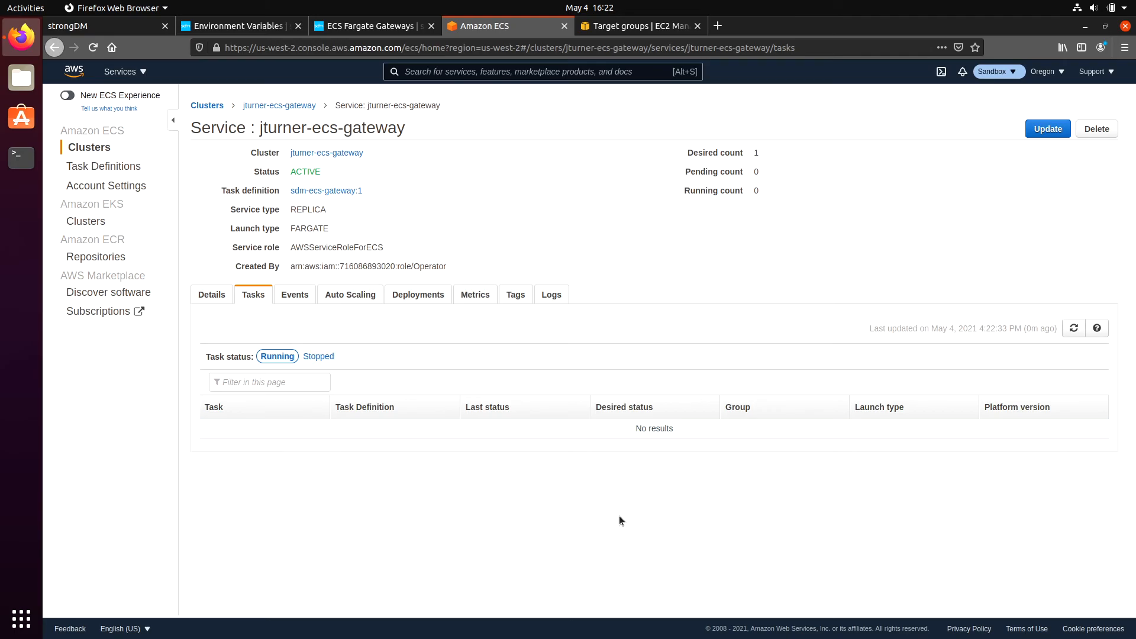
click(215, 295)
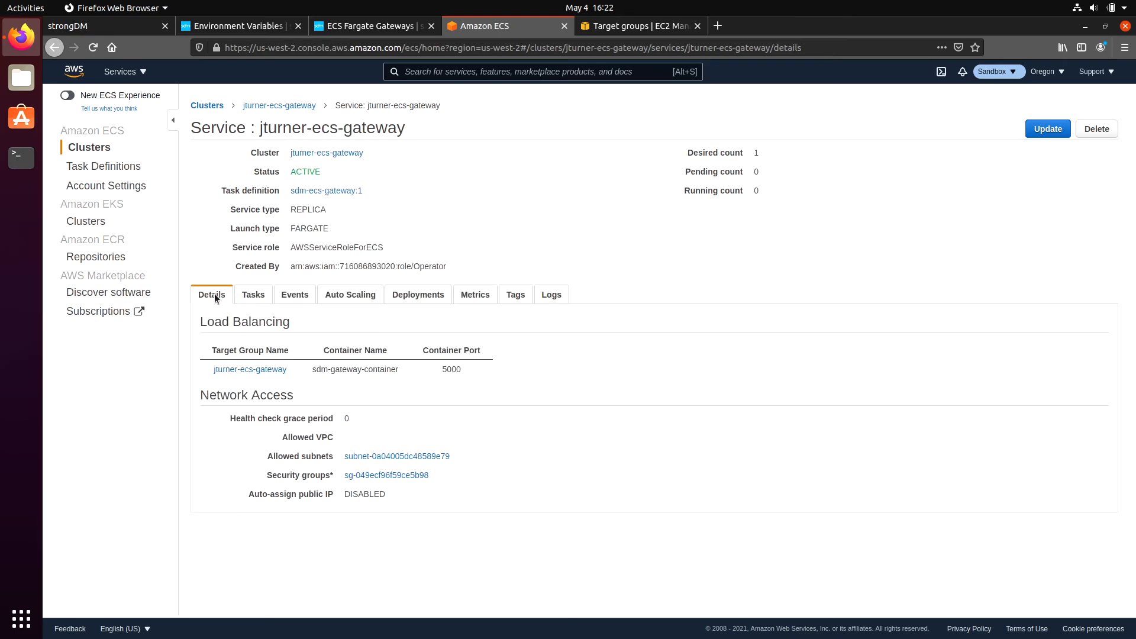
click(253, 296)
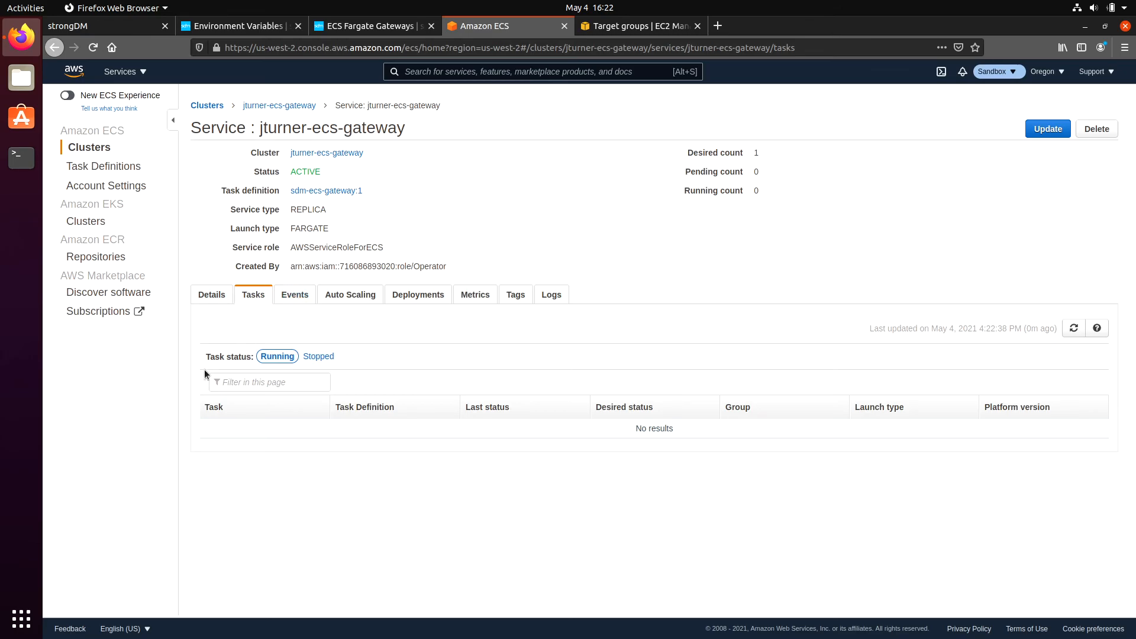
click(1074, 328)
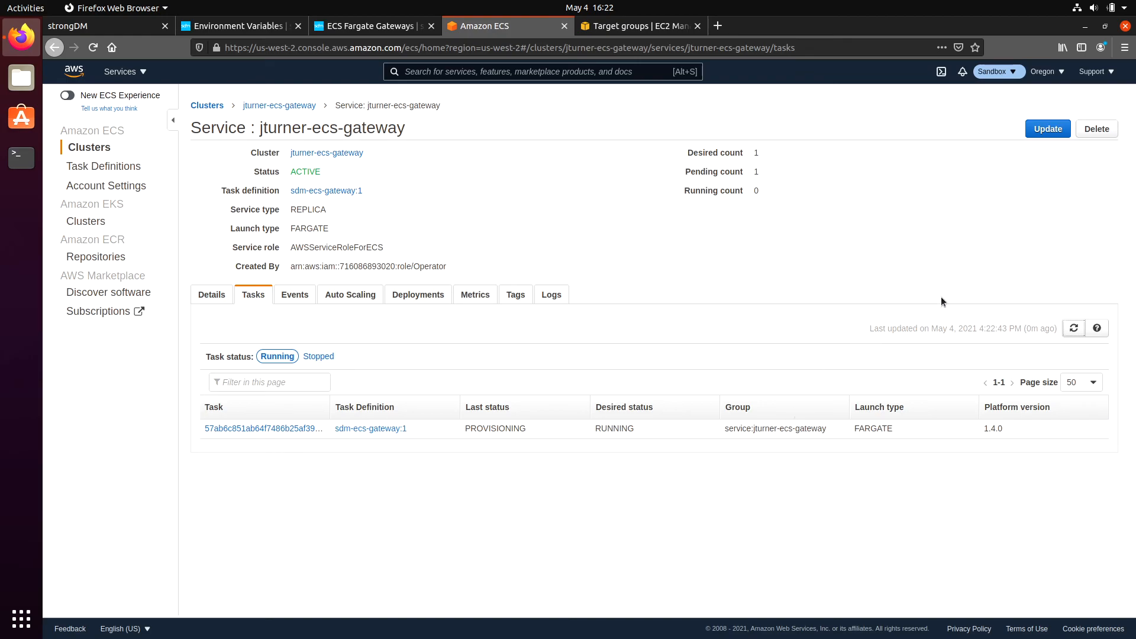
click(1073, 328)
Step: Switch to the strongDM admin page and check the ECS gateway's status and listen address
click(108, 27)
click(729, 240)
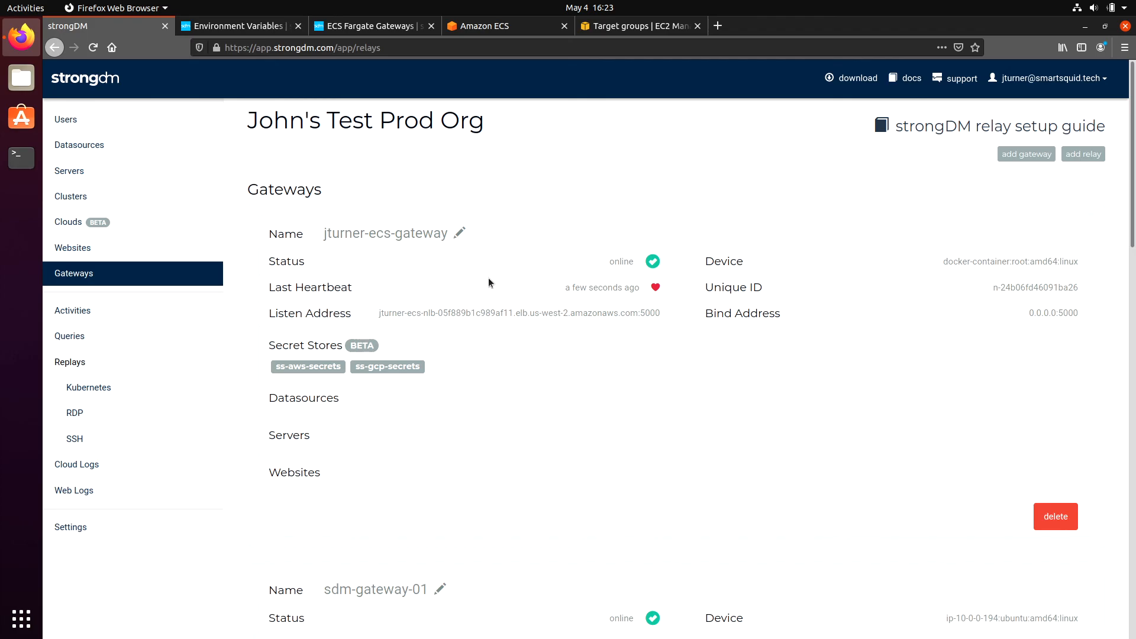
drag(664, 315, 569, 314)
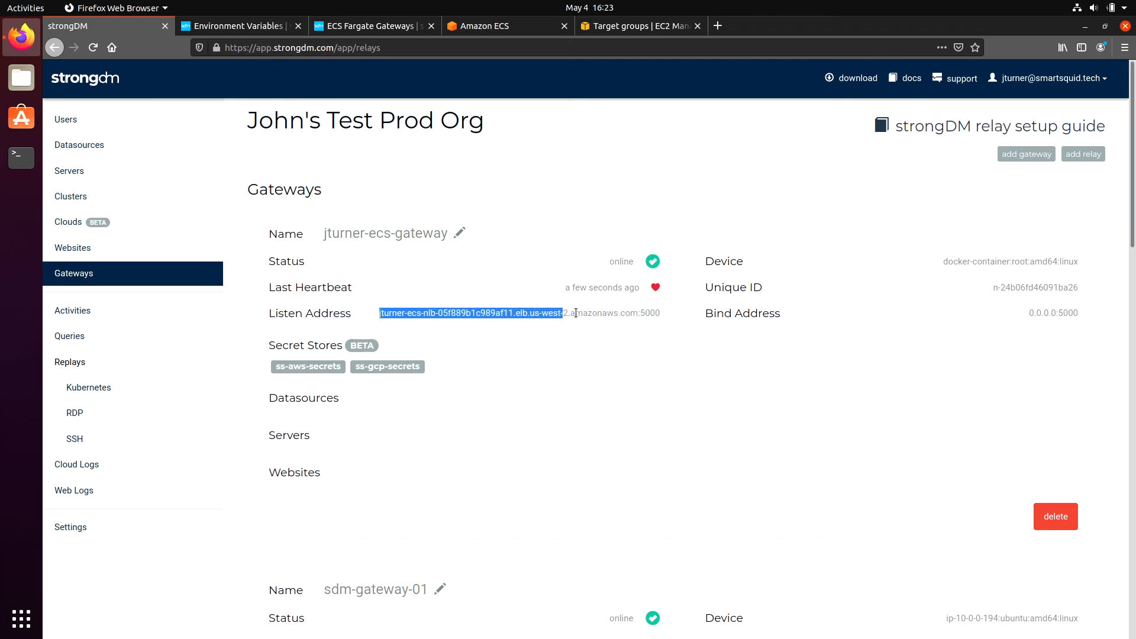